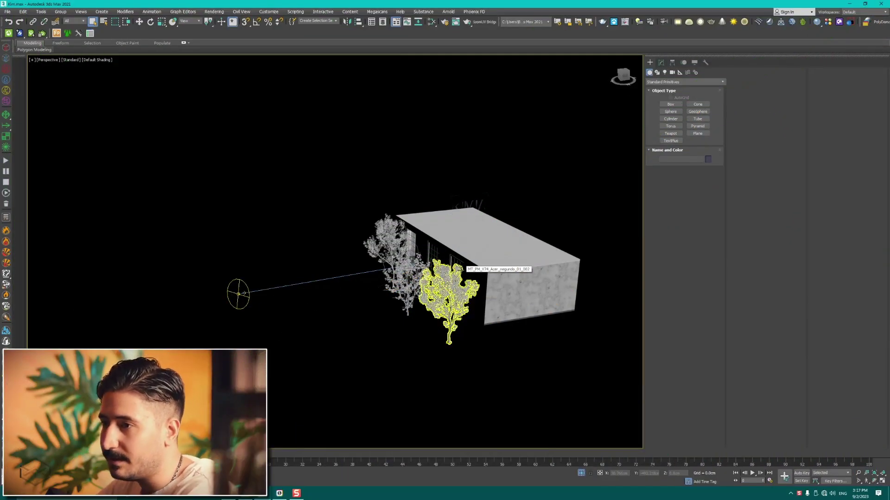
Deselect the tree and minimize 3ds Max 2021 to reveal the desktop
left_click(364, 341)
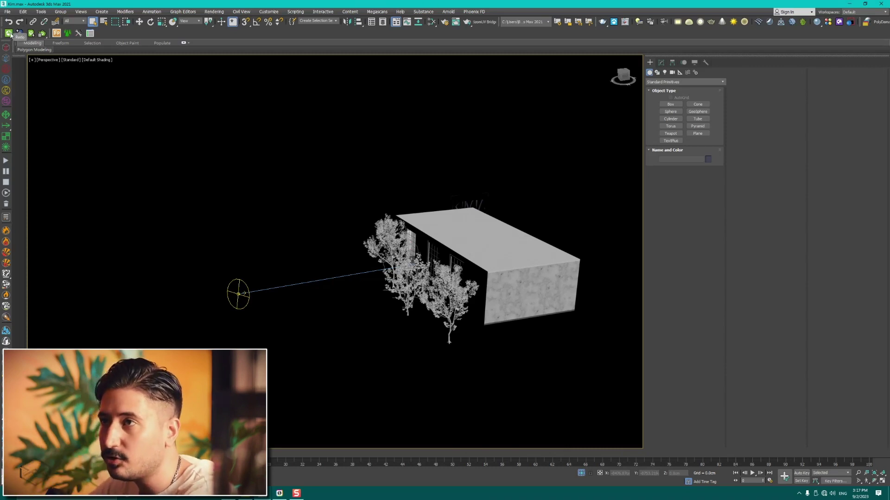
left_click(844, 3)
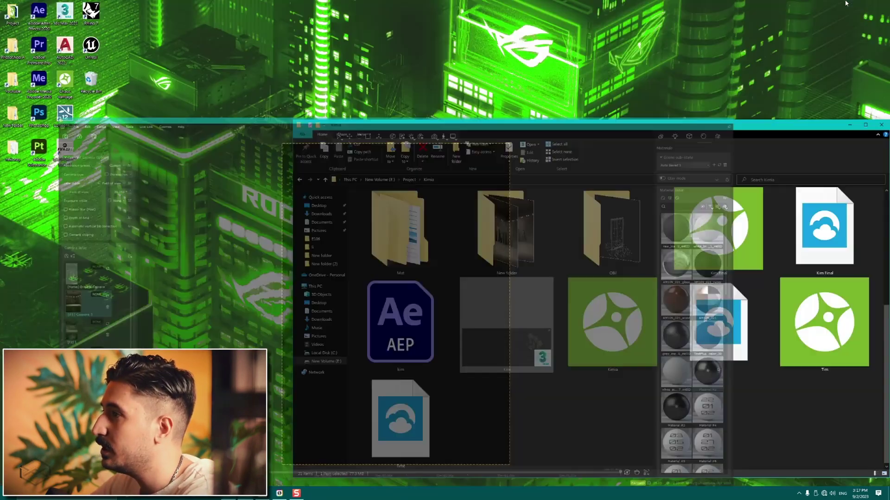
Minimize the File Explorer project folder window
left_click(850, 126)
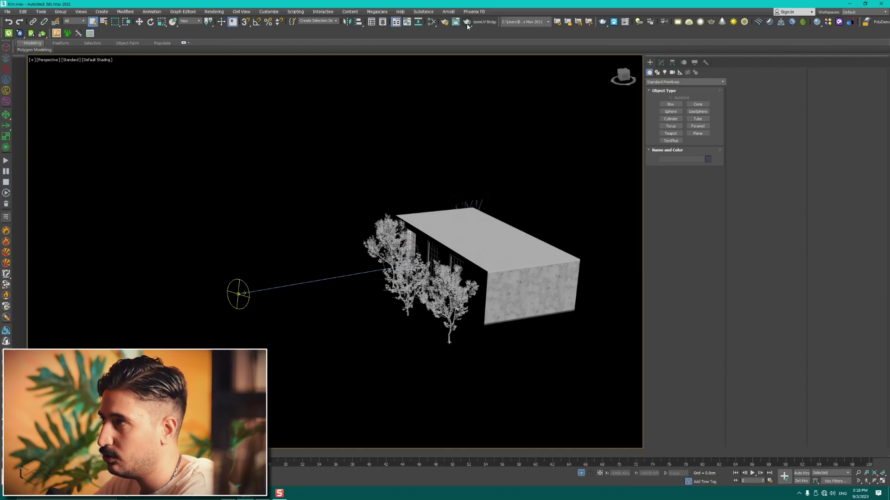
Confirm V-Ray GPU 5, update 2.2 as the renderer in Render Setup
left_click(444, 23)
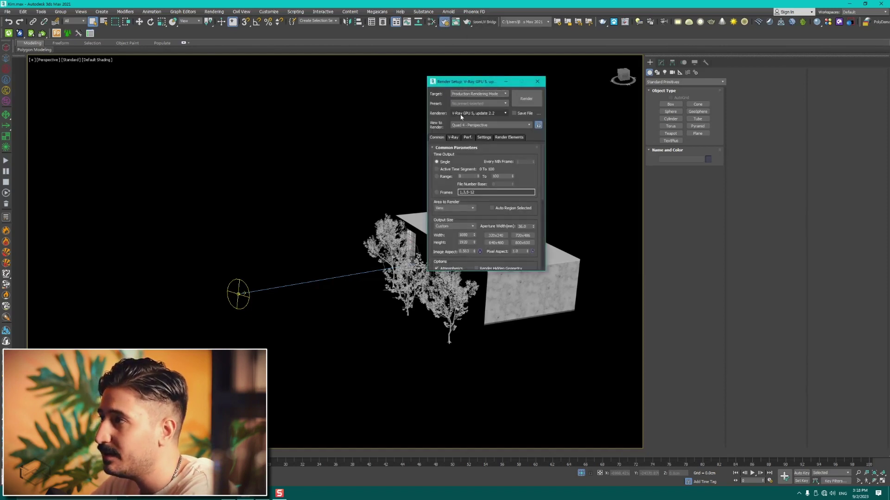
left_click(498, 111)
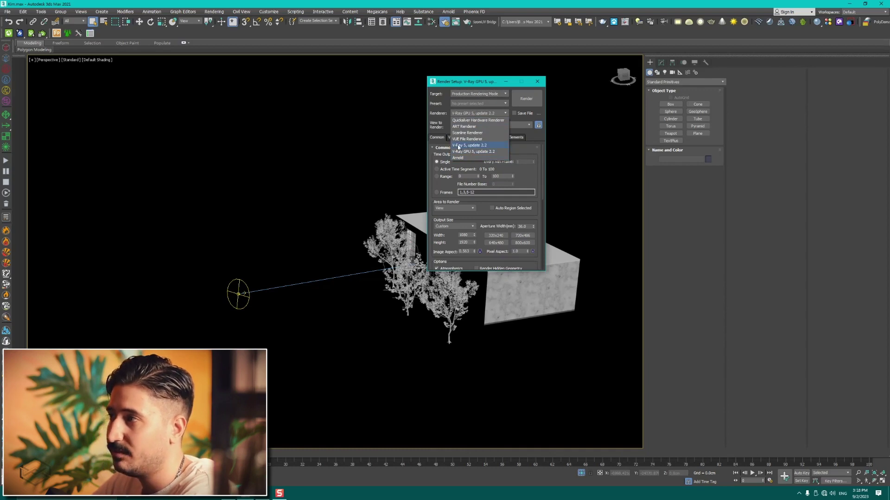
left_click(470, 152)
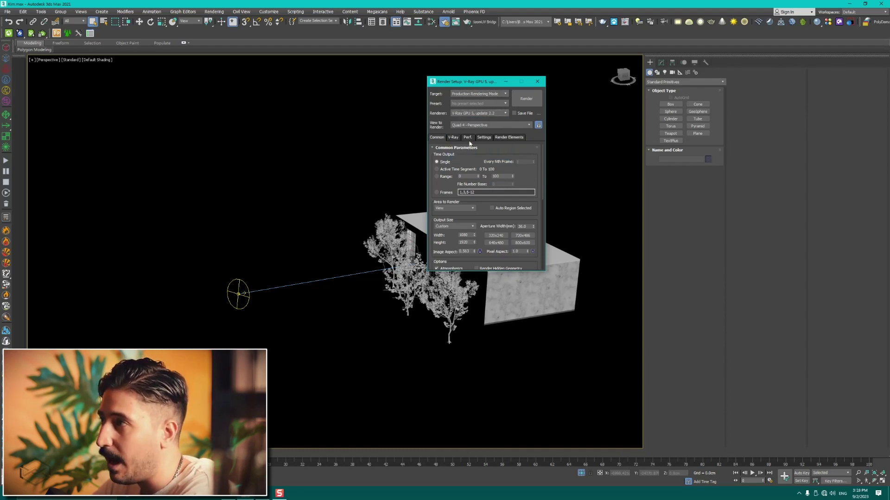
left_click(538, 83)
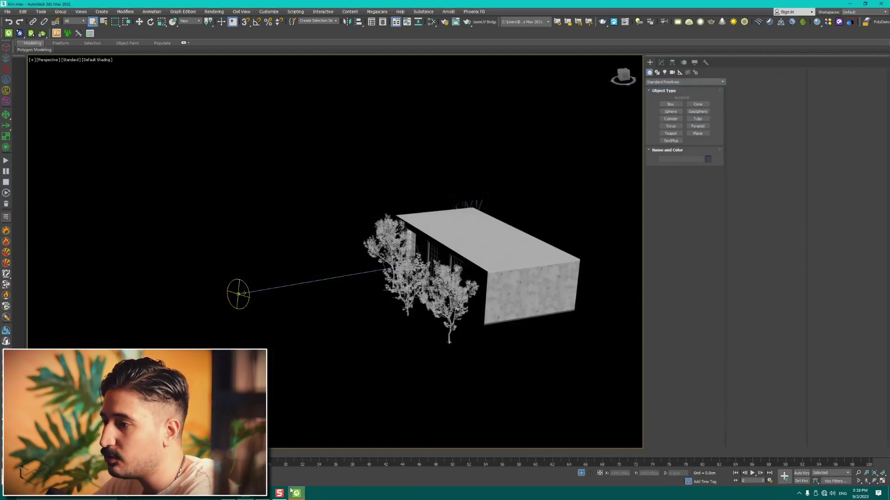
Bring up the Chaos Vantage live view of the house-and-trees scene and zoom around
left_click(291, 491)
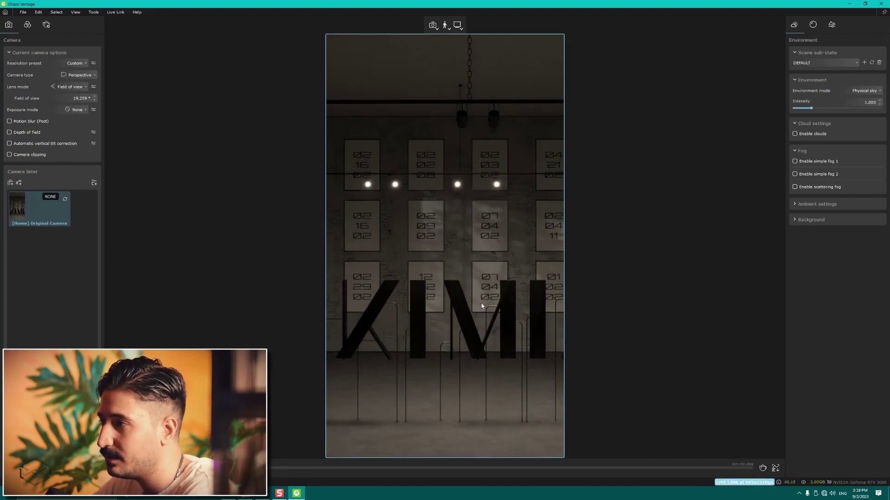
scroll(465, 301, "up", 5)
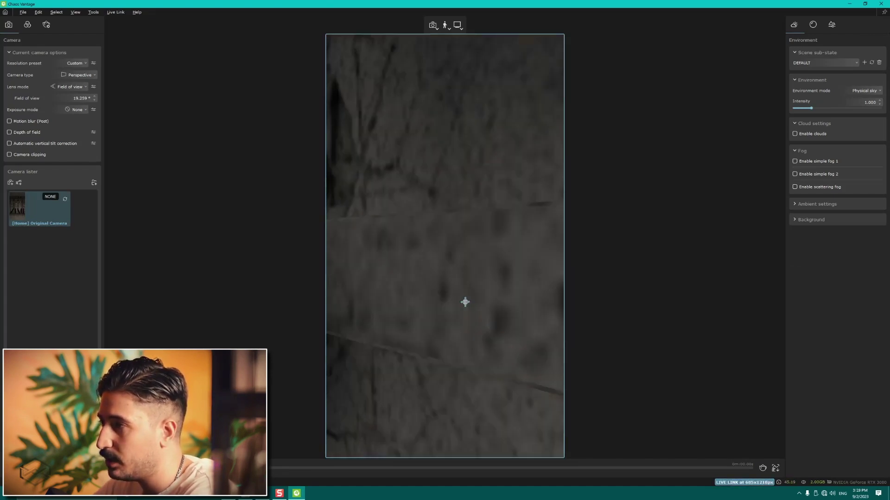
scroll(466, 302, "down", 5)
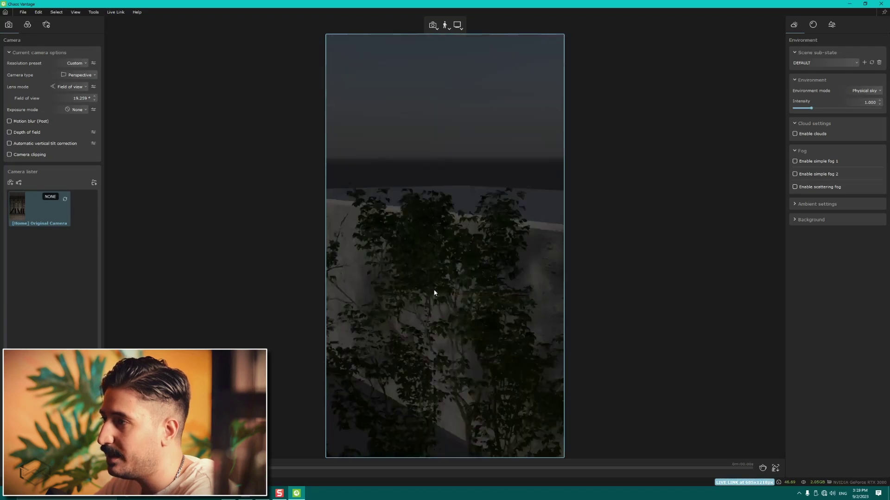
scroll(434, 293, "down", 3)
scroll(544, 272, "down", 3)
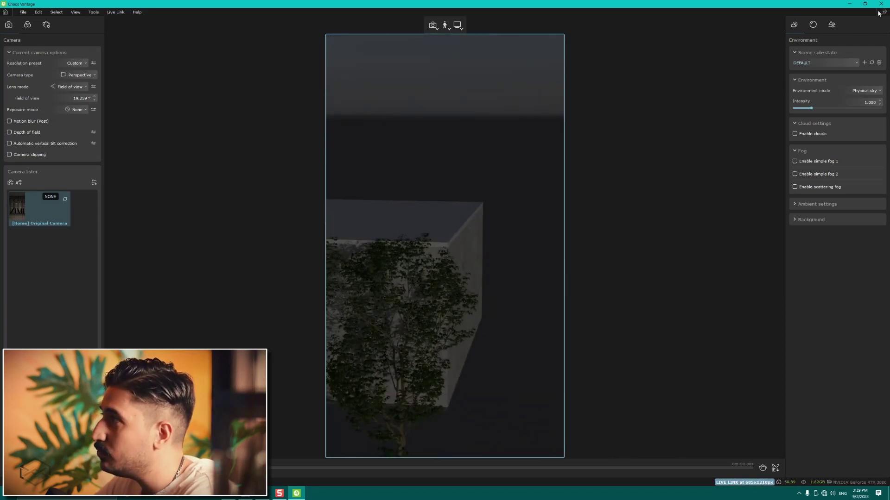
Restore the Vantage window to a smaller size on the right, back in 3ds Max
left_click(884, 13)
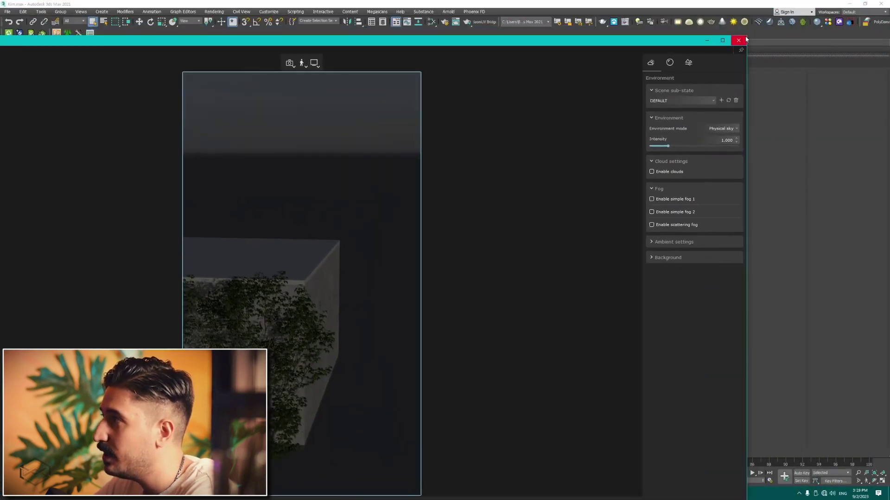
left_click_drag(745, 35, 323, 79)
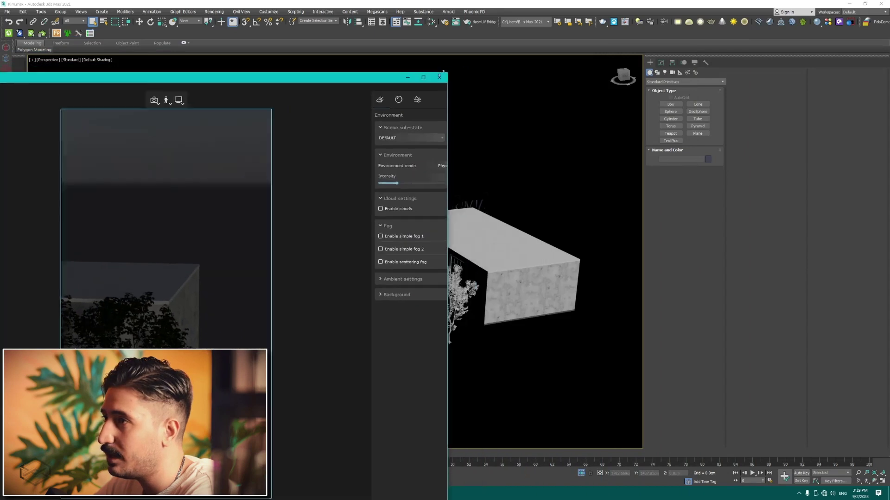
left_click_drag(205, 88, 714, 57)
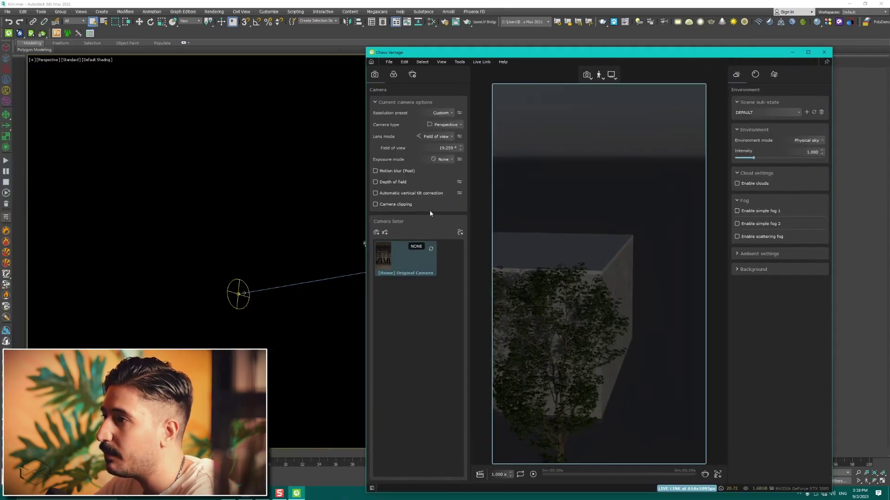
left_click(333, 230)
Orbit and zoom the Perspective viewport around the building and into the room
scroll(463, 278, "up", 3)
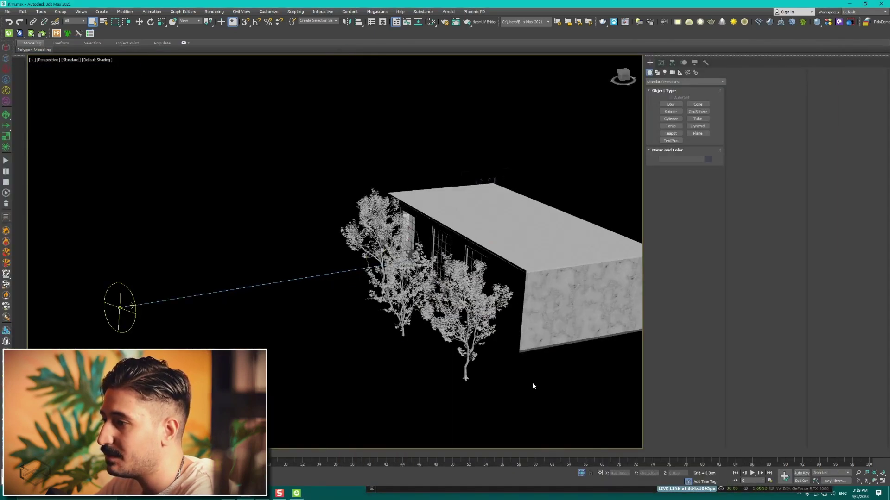
left_click(465, 316)
left_click(382, 406)
mouse_move(296, 494)
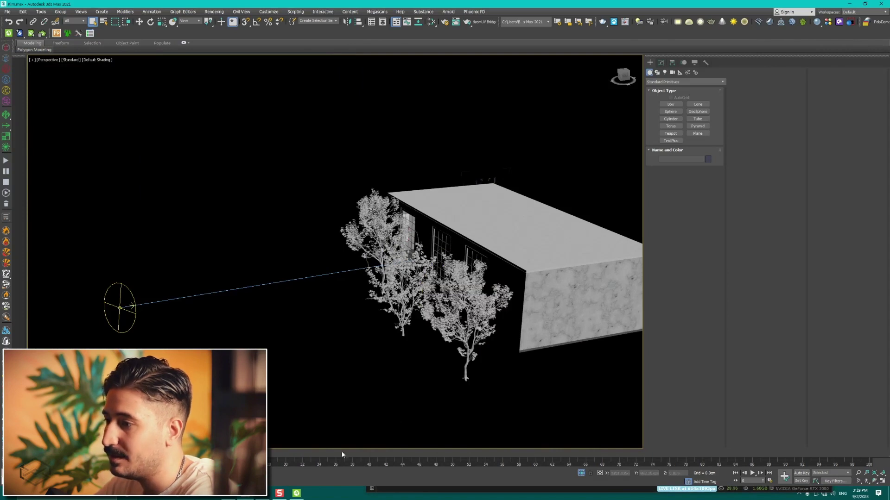
mouse_move(463, 278)
middle_mouse_down("alt")
mouse_move(417, 287)
mouse_move(391, 245)
mouse_move(482, 250)
middle_mouse_up("alt")
left_click(231, 199)
mouse_move(232, 199)
middle_mouse_down("alt")
mouse_move(396, 236)
mouse_move(521, 324)
mouse_move(254, 278)
mouse_move(413, 268)
middle_mouse_up("alt")
scroll(237, 197, "up", 5)
scroll(520, 324, "up", 5)
Select the Group007 letter slabs and zoom in close on them
left_click(521, 324)
scroll(308, 268, "down", 3)
scroll(462, 267, "up", 3)
scroll(348, 397, "up", 3)
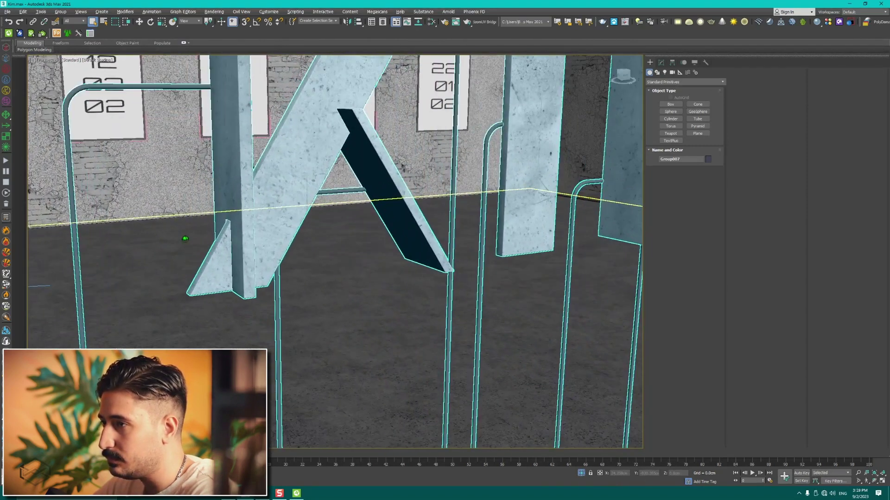
scroll(348, 397, "up", 3)
Place the Vantage window beside the viewport and pin it always on top
left_click(297, 493)
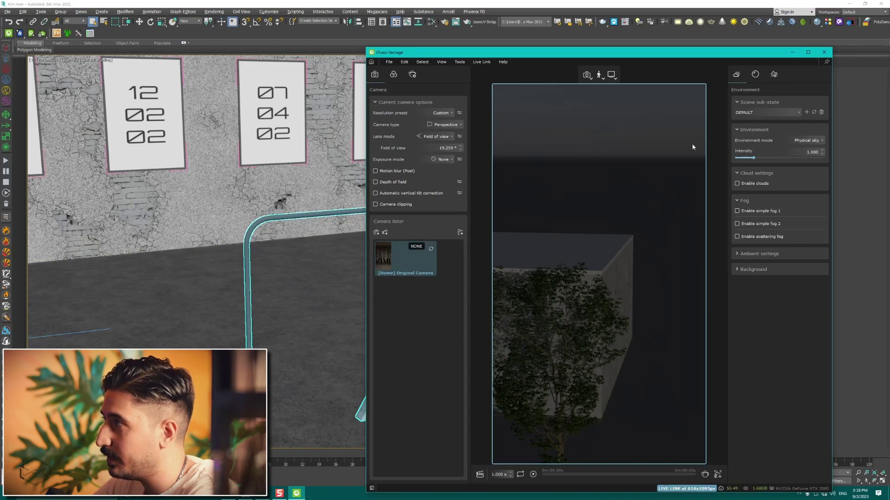
middle_click_drag(657, 227, 738, 299)
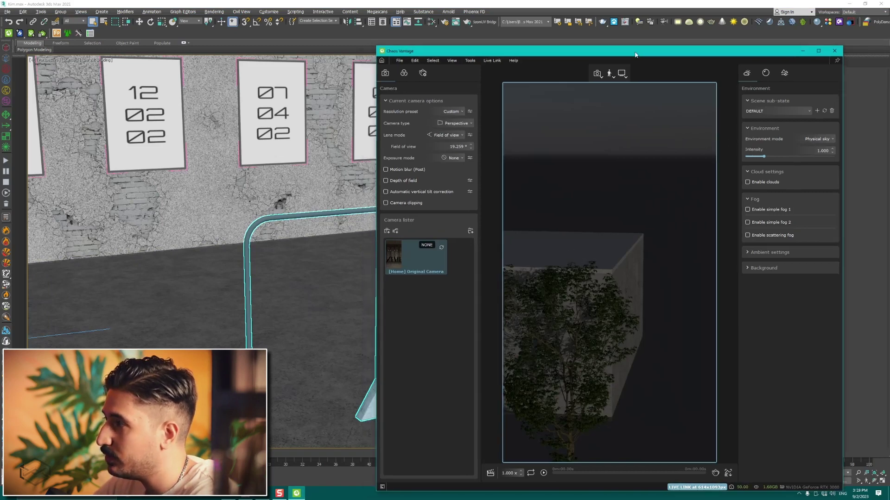
scroll(738, 299, "down", 5)
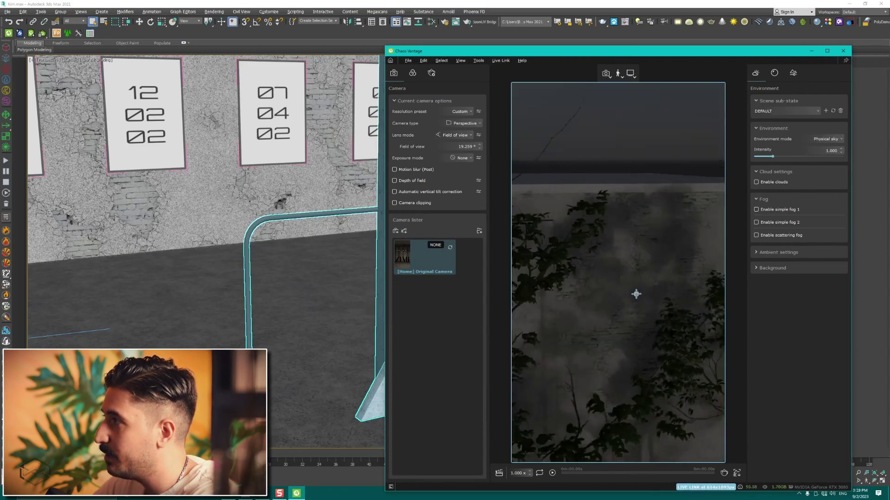
left_click(846, 60)
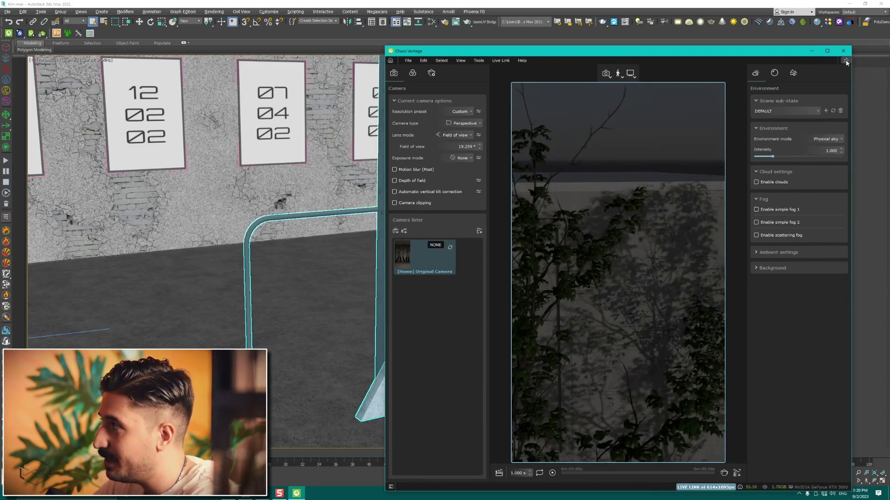
left_click(302, 222)
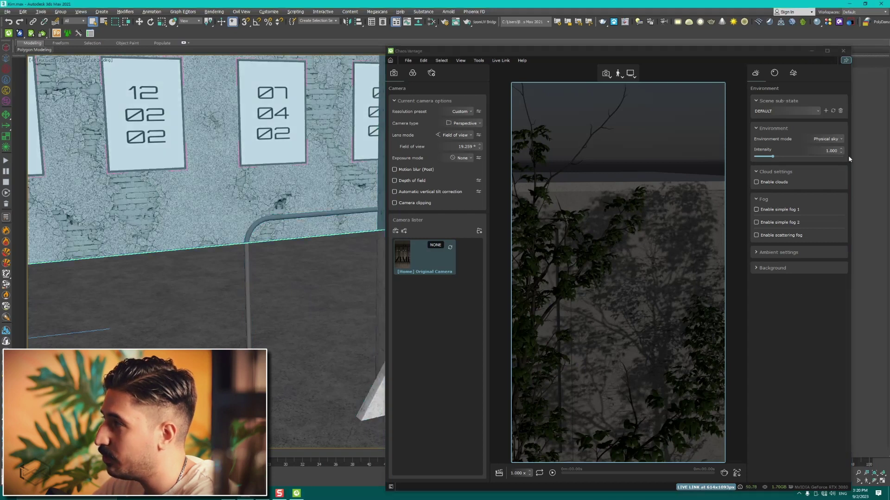
key("ctrl+z")
scroll(578, 304, "up", 5)
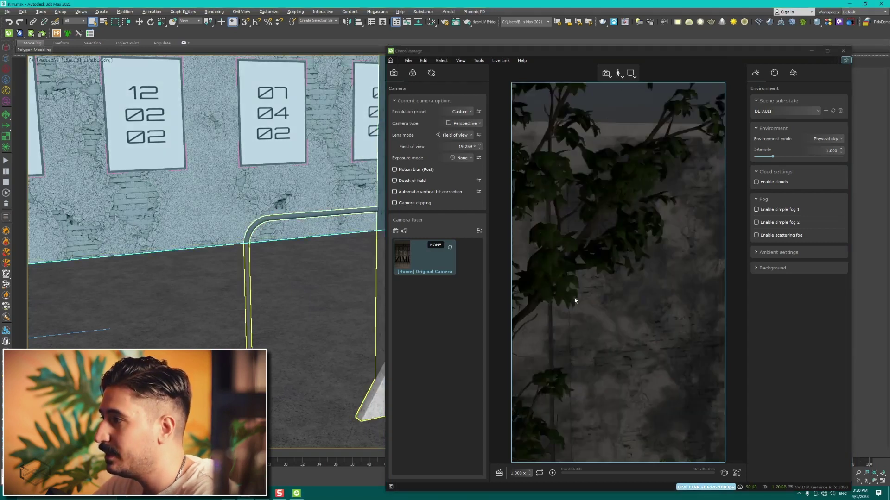
Dolly the Vantage live view in and out on the letters
left_click(578, 305)
scroll(562, 312, "up", 5)
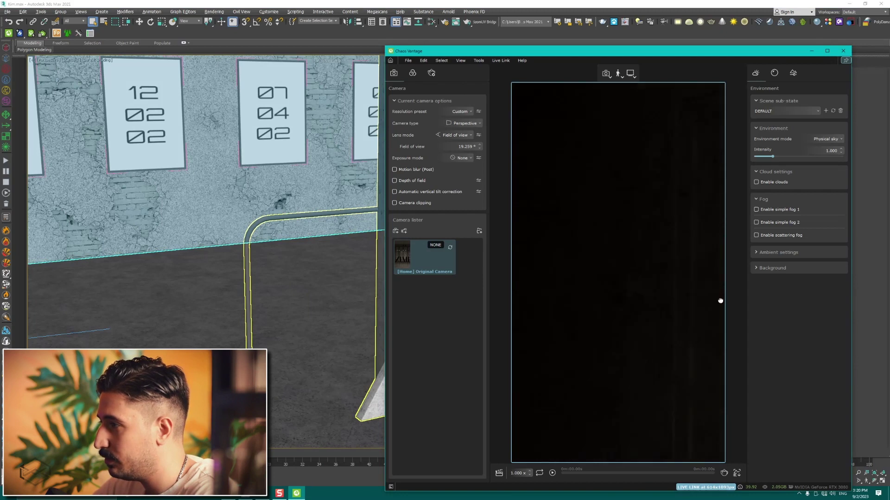
scroll(550, 392, "down", 3)
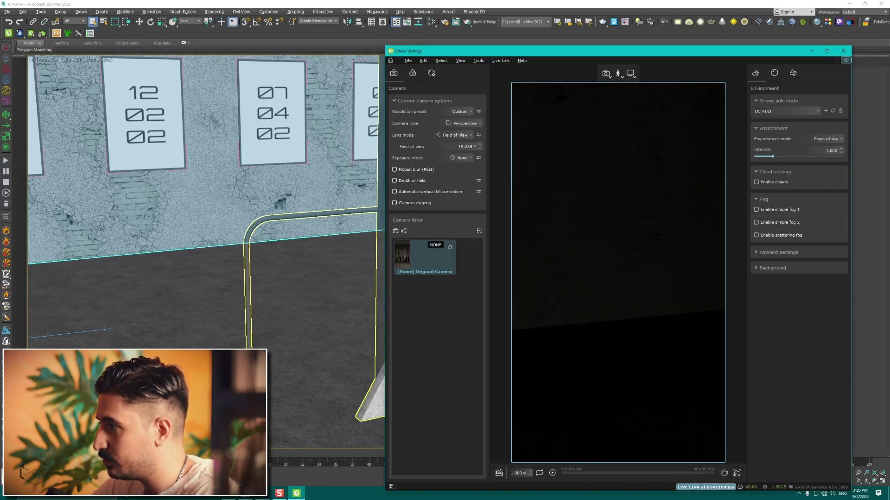
scroll(588, 320, "down", 2)
scroll(587, 319, "down", 2)
scroll(587, 320, "down", 1)
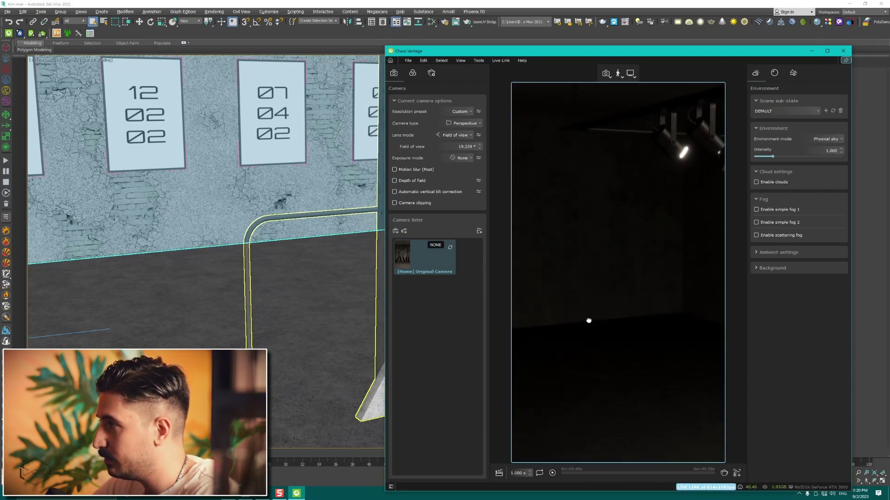
scroll(618, 316, "down", 2)
scroll(619, 316, "down", 2)
scroll(619, 317, "down", 2)
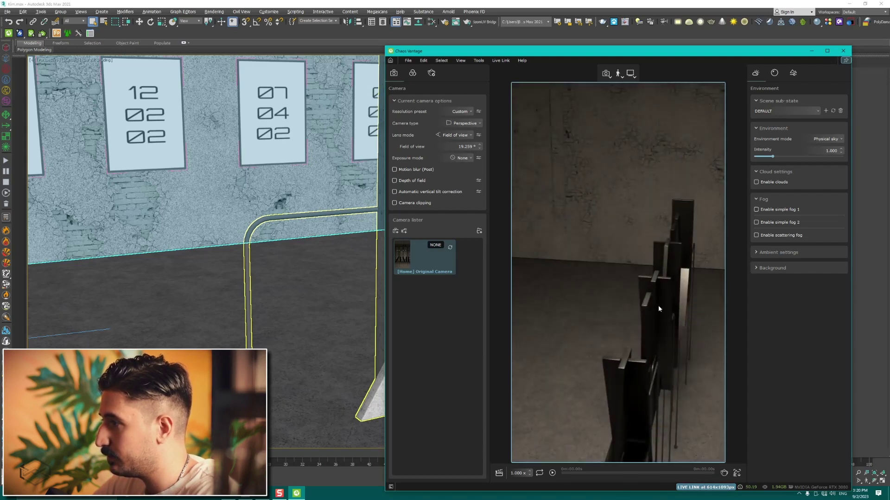
scroll(618, 317, "down", 2)
scroll(618, 317, "up", 2)
scroll(618, 317, "up", 2)
scroll(618, 317, "up", 2)
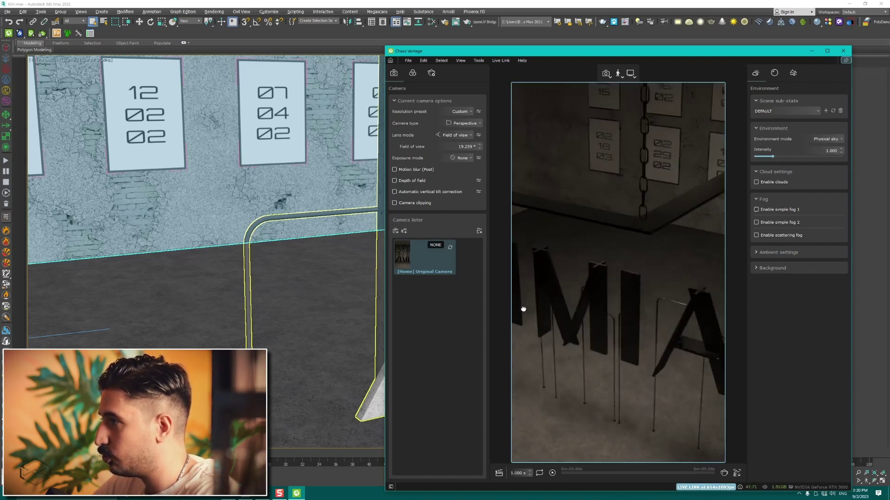
scroll(618, 319, "up", 2)
scroll(584, 302, "down", 2)
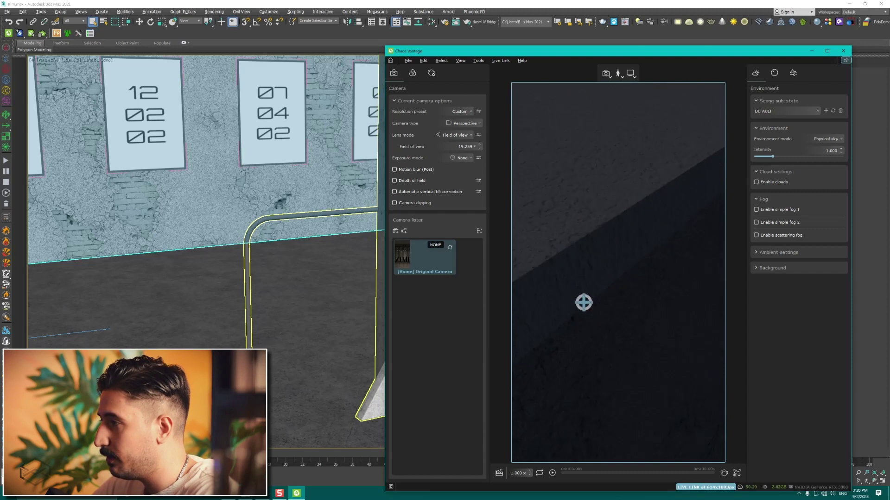
scroll(584, 302, "down", 3)
scroll(575, 302, "down", 1)
scroll(611, 262, "down", 2)
Orbit the live view around the letters, frontally, from above and toward the stands
mouse_move(611, 261)
left_mouse_down()
mouse_move(661, 254)
mouse_move(584, 246)
left_mouse_up()
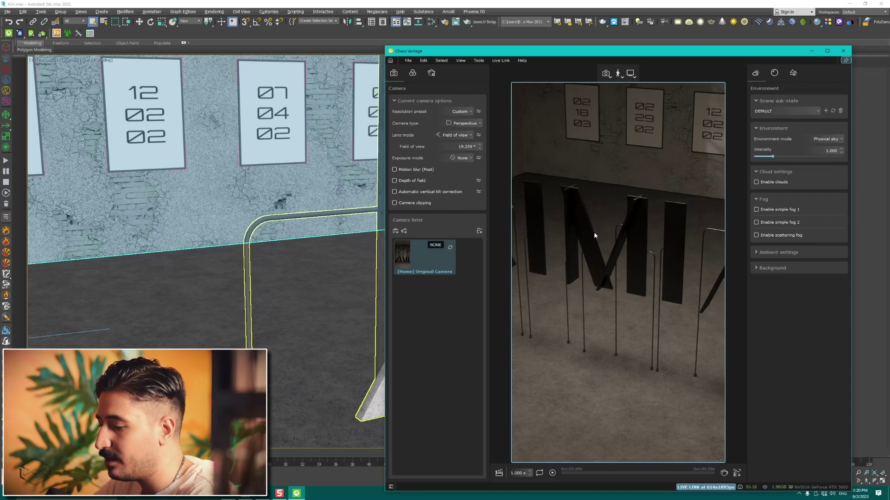
left_click_drag(585, 234, 587, 235)
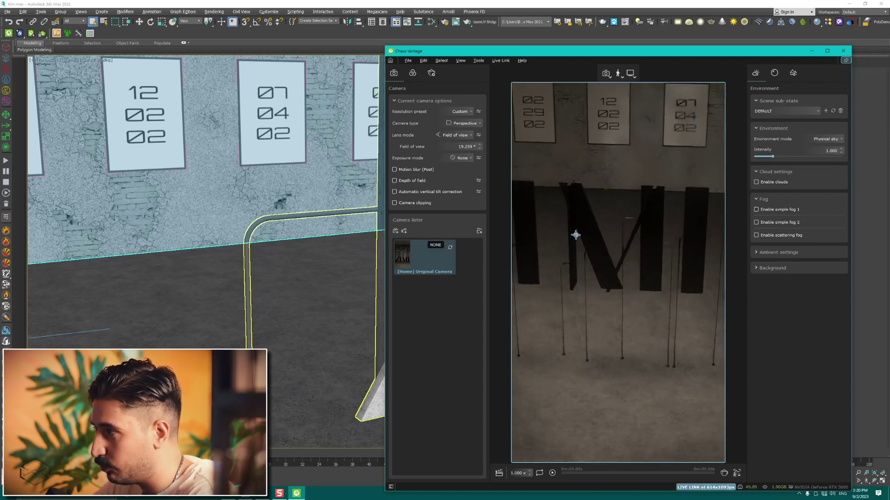
left_click_drag(574, 237, 574, 237)
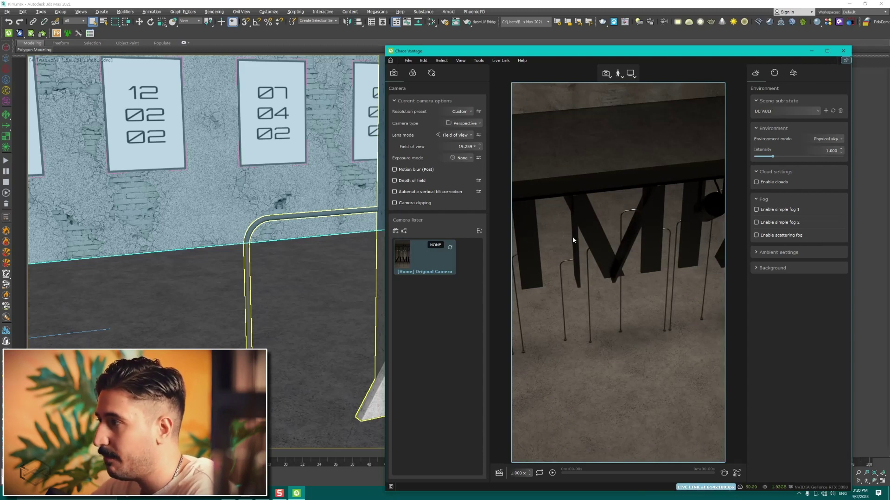
left_click_drag(573, 239, 637, 286)
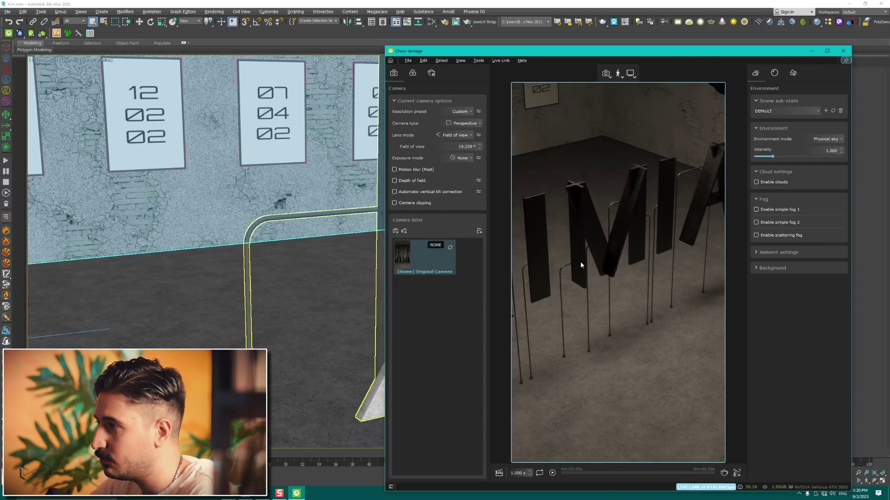
left_click_drag(580, 261, 580, 262)
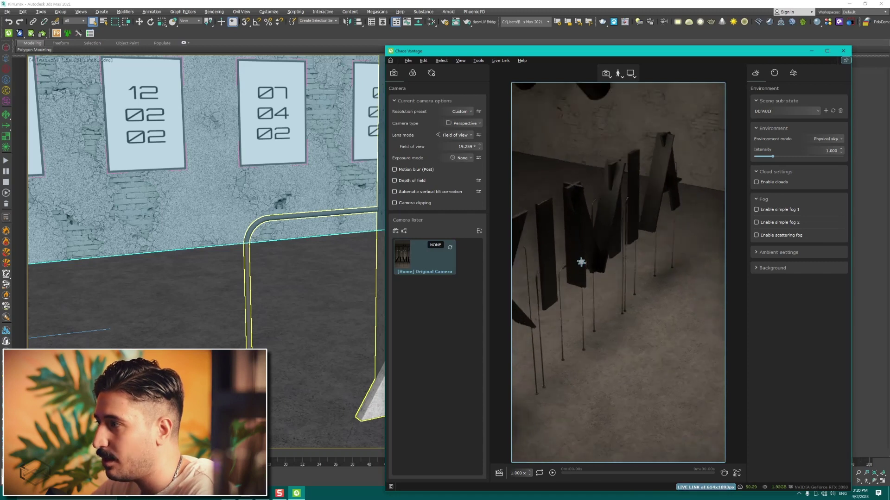
scroll(580, 262, "up", 5)
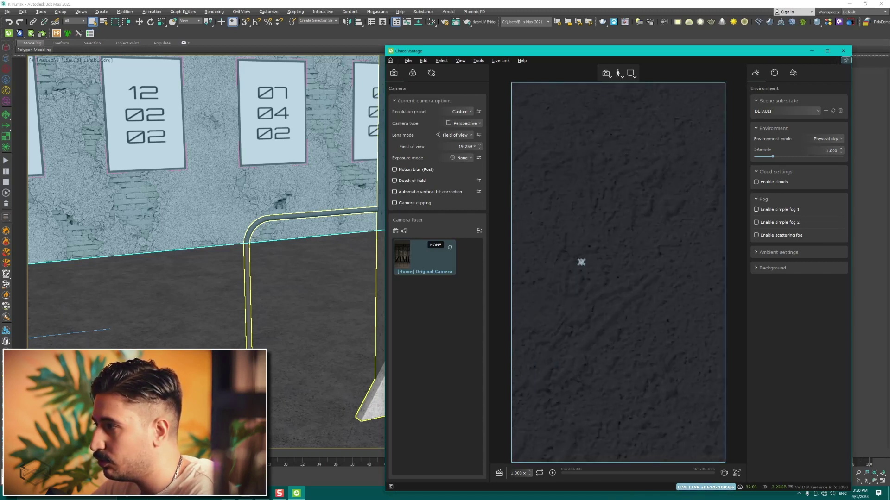
scroll(581, 262, "down", 5)
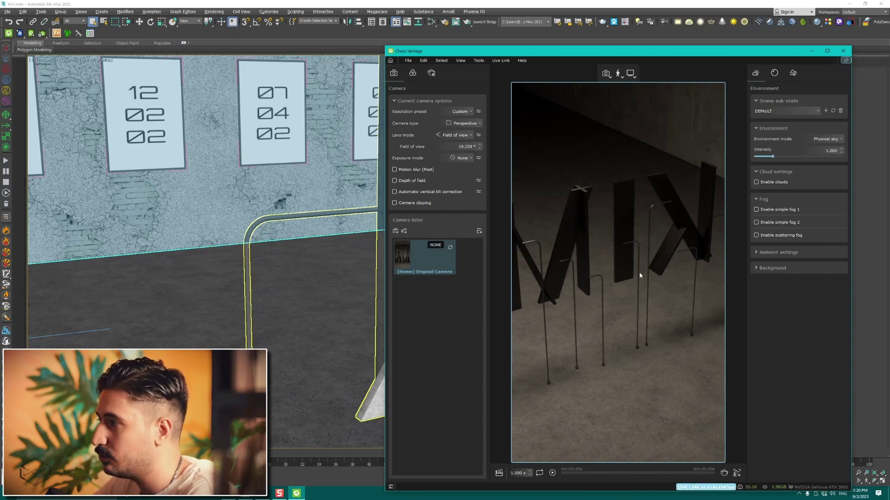
mouse_move(631, 294)
left_mouse_down()
mouse_move(632, 324)
mouse_move(632, 297)
mouse_move(649, 298)
mouse_move(649, 278)
mouse_move(640, 304)
left_mouse_up()
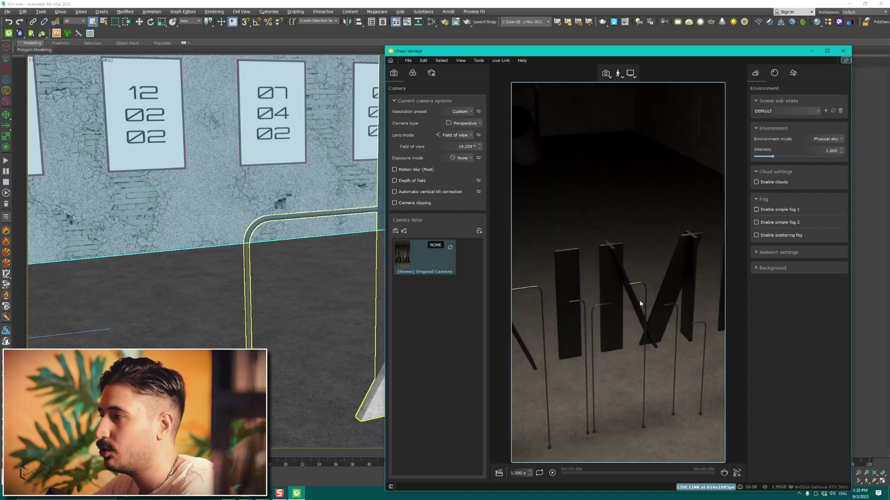
Swing the camera from floor to posts, then select the railing post and open the Slate Material Editor
scroll(593, 313, "up", 2)
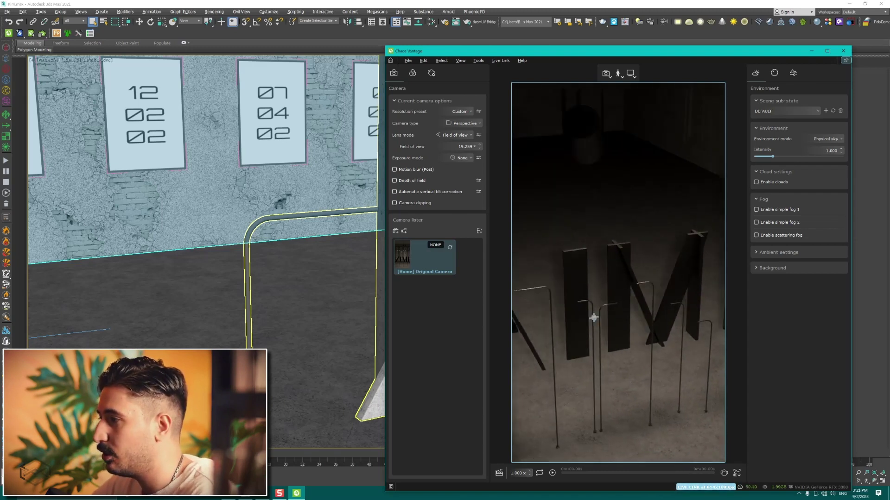
scroll(592, 313, "up", 4)
scroll(661, 316, "down", 5)
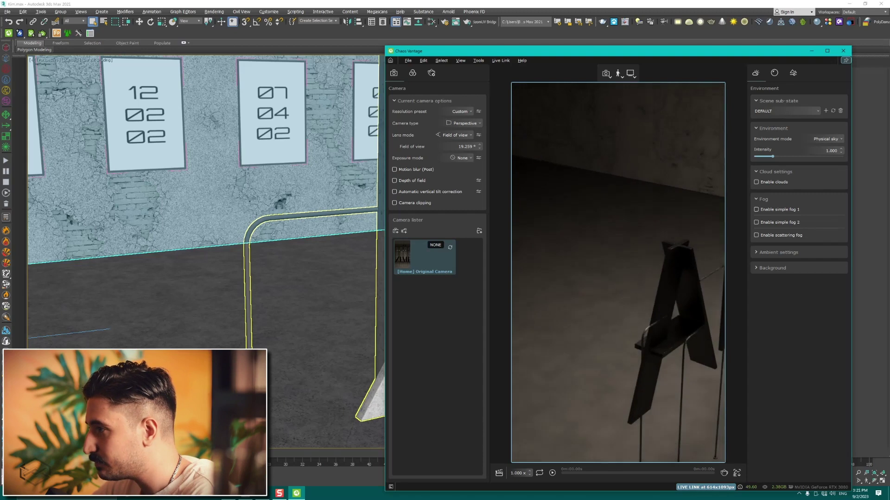
scroll(626, 294, "up", 5)
mouse_move(686, 303)
left_mouse_down()
mouse_move(592, 266)
mouse_move(609, 244)
left_mouse_up()
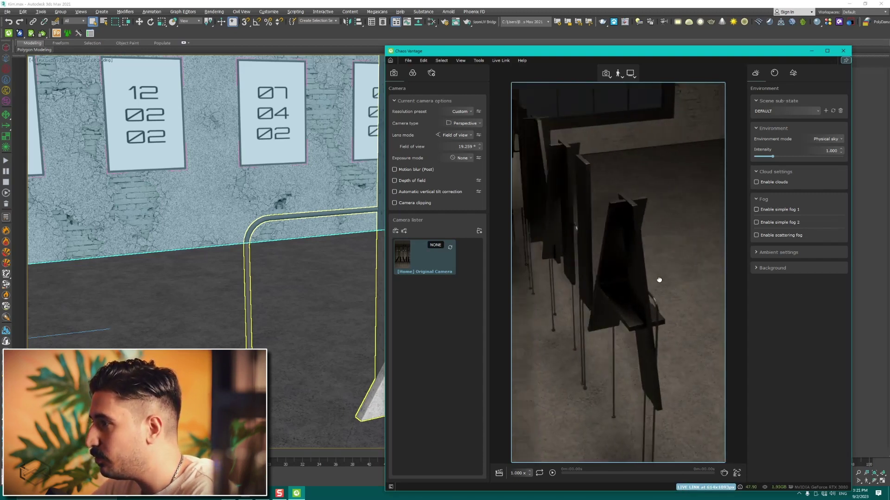
scroll(608, 243, "down", 4)
scroll(606, 242, "down", 3)
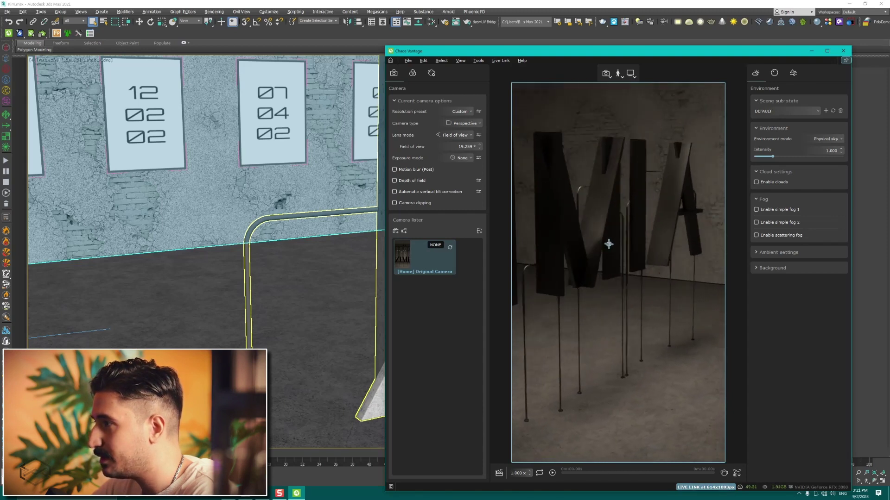
scroll(581, 225, "up", 5)
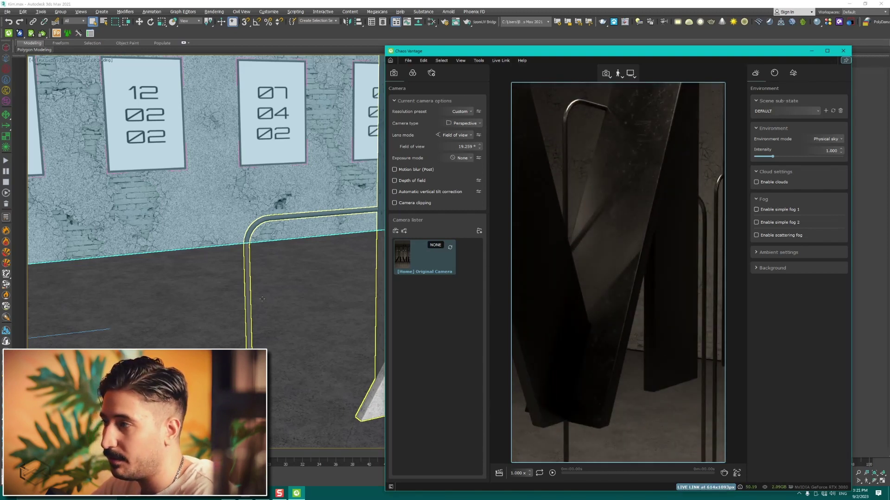
left_click(248, 282)
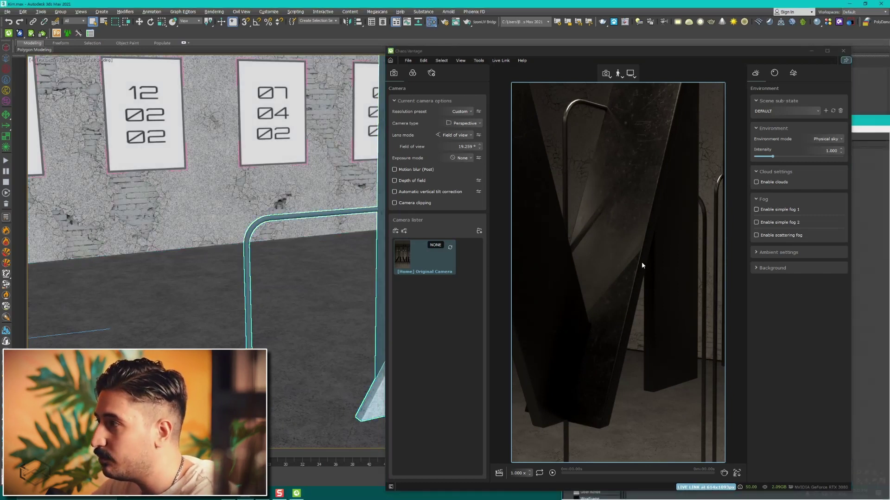
key("m")
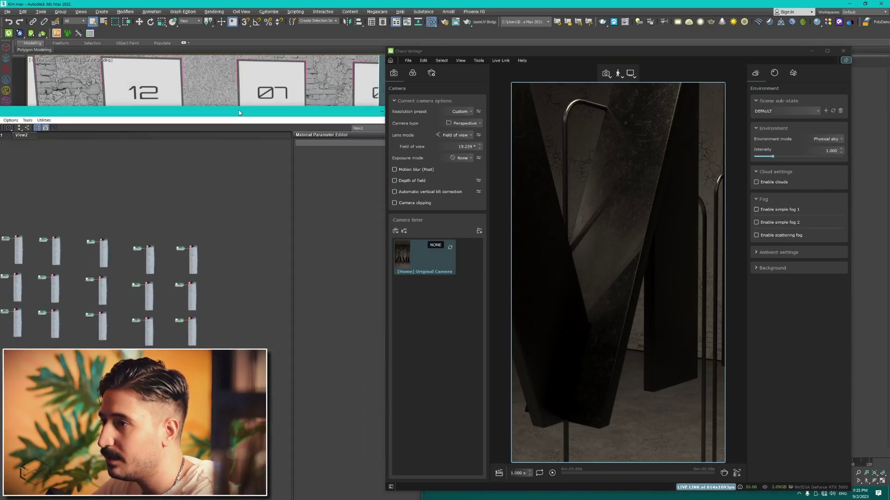
Zoom the Slate node view, move the editor down, and swing the Vantage camera across the letters
scroll(219, 255, "up", 5)
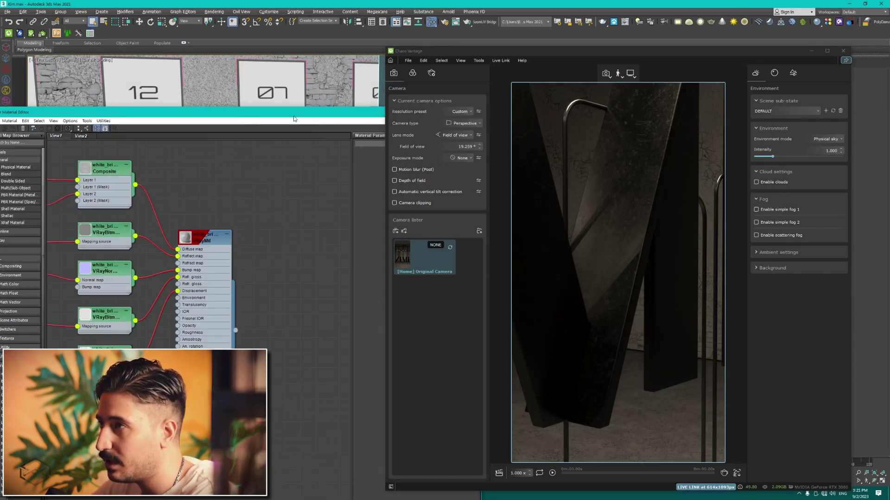
left_click_drag(294, 115, 333, 334)
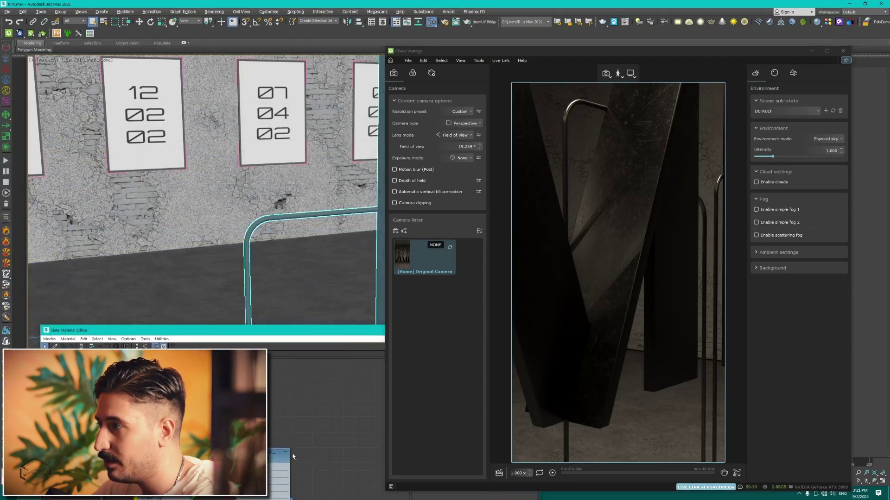
left_click_drag(663, 277, 612, 277)
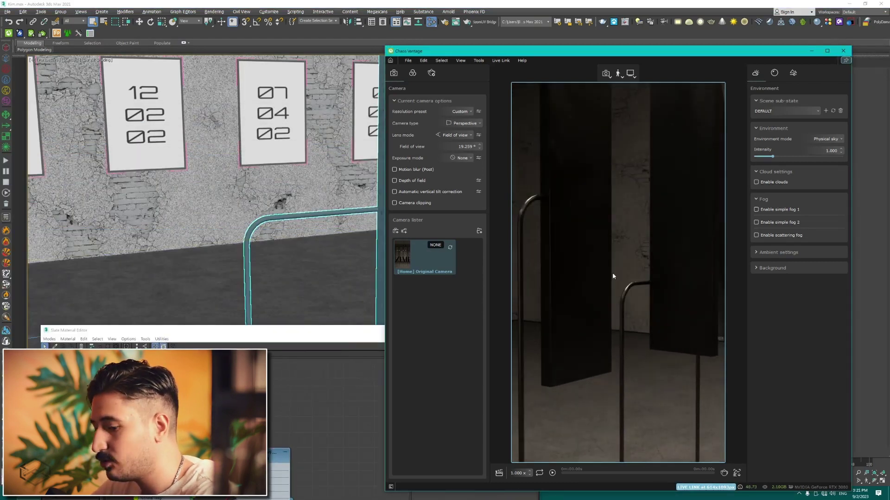
mouse_move(590, 270)
left_mouse_down()
mouse_move(607, 266)
mouse_move(564, 170)
left_mouse_up()
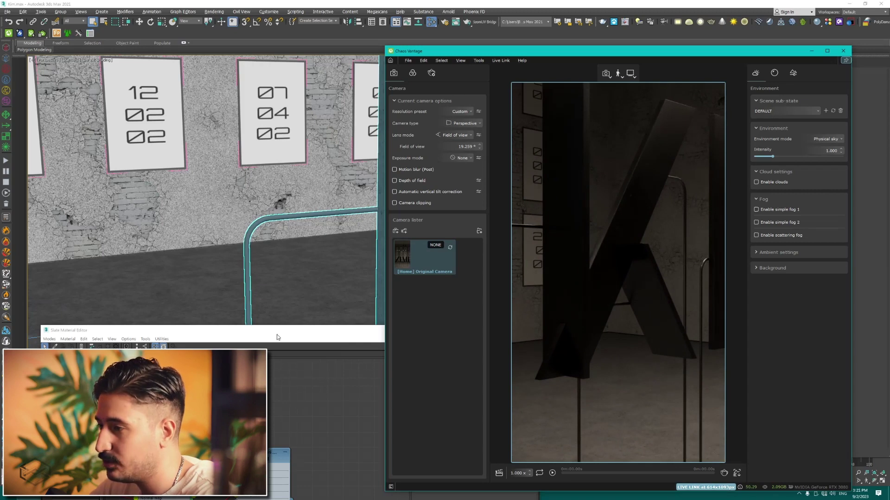
Wire the white brick VRayMtl output toward Object001 and reposition the Slate editor
left_click_drag(285, 330, 262, 239)
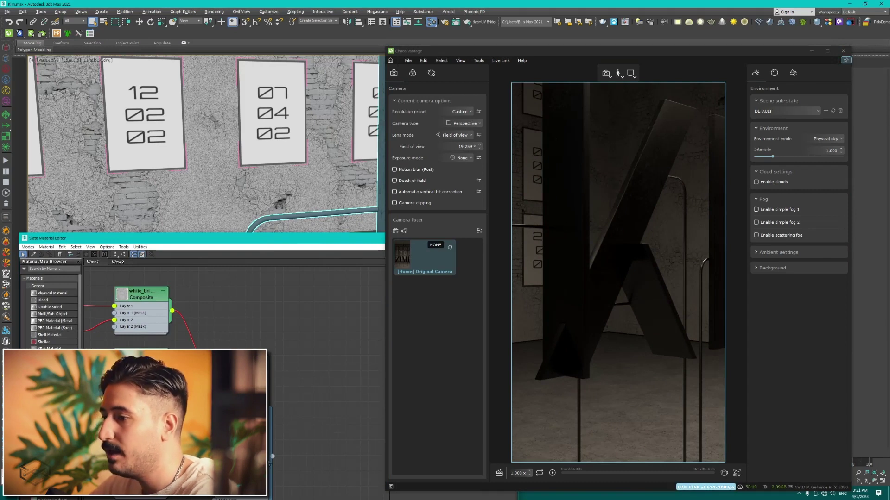
left_click_drag(310, 407, 295, 223)
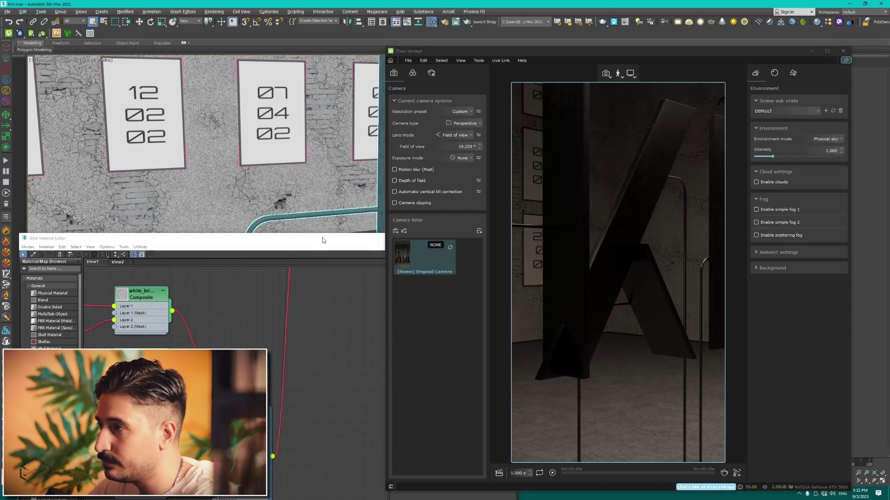
key("alt+Tab")
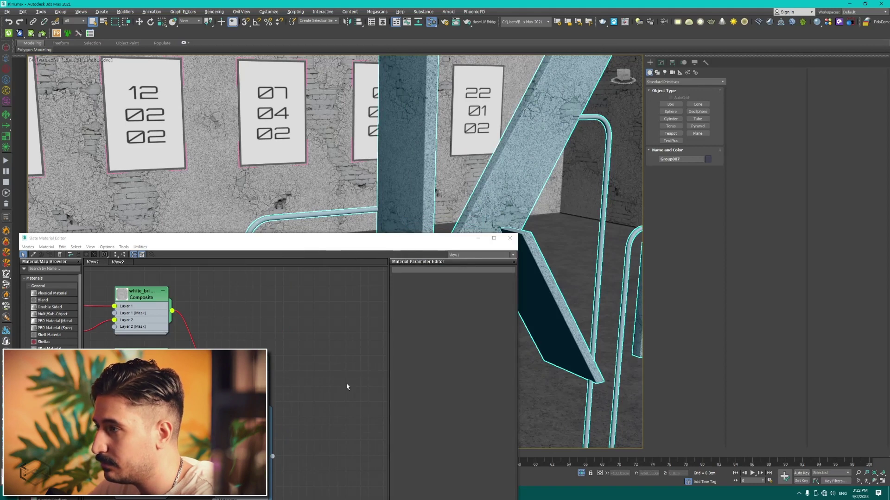
mouse_move(453, 243)
left_mouse_down()
mouse_move(655, 50)
mouse_move(518, 30)
left_mouse_up()
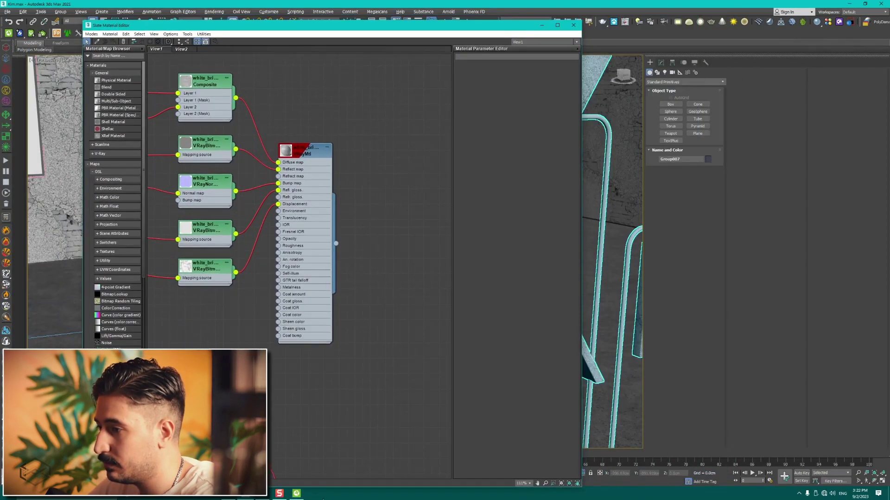
Minimize the material editor and orbit the viewport to bring the pillar into view
left_click(296, 493)
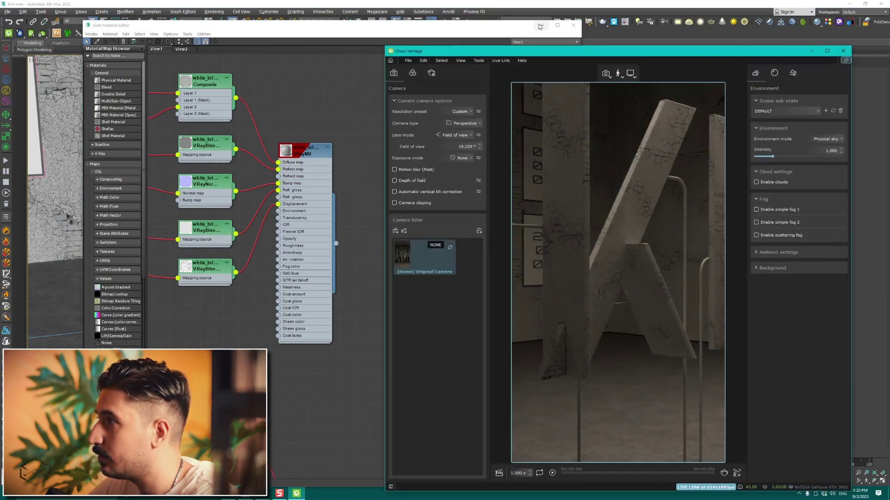
left_click(540, 25)
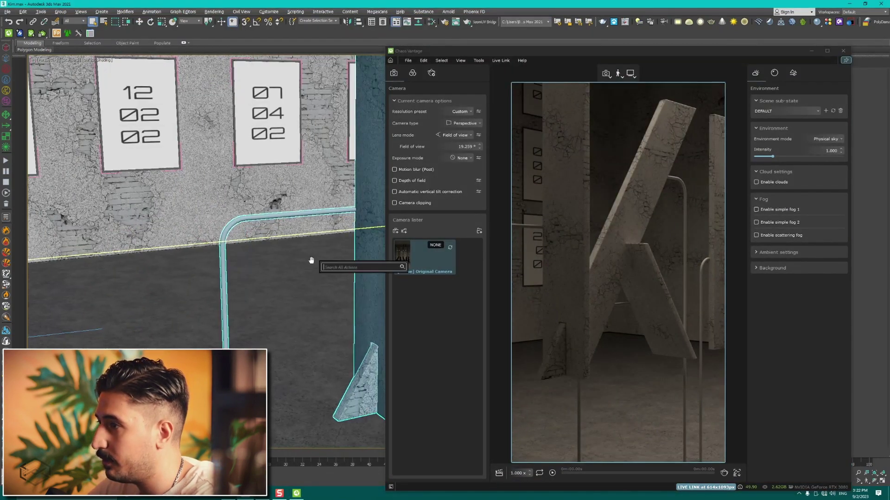
middle_click_drag(316, 258, 293, 258, "alt")
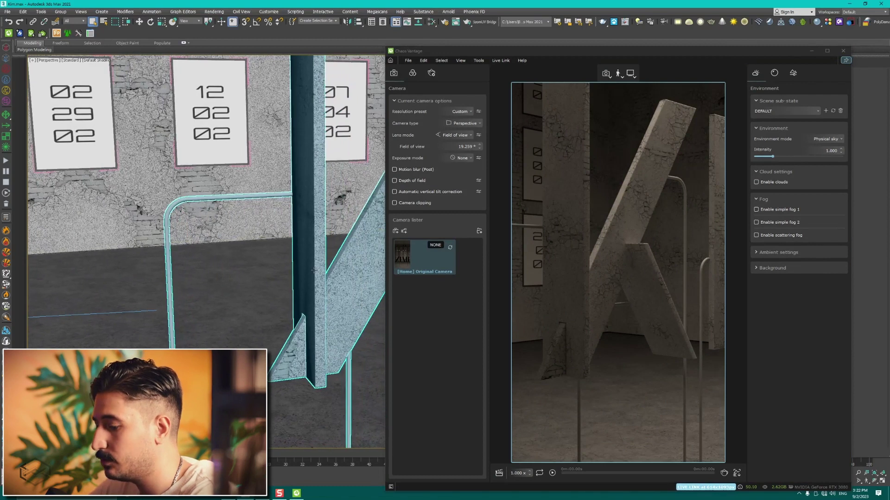
Assign the raw_black VRayMtl to the letters and check the dark result in Vantage
key("m")
scroll(299, 308, "down", 2)
scroll(299, 320, "down", 2)
scroll(299, 333, "down", 2)
scroll(299, 345, "down", 2)
scroll(300, 345, "up", 2)
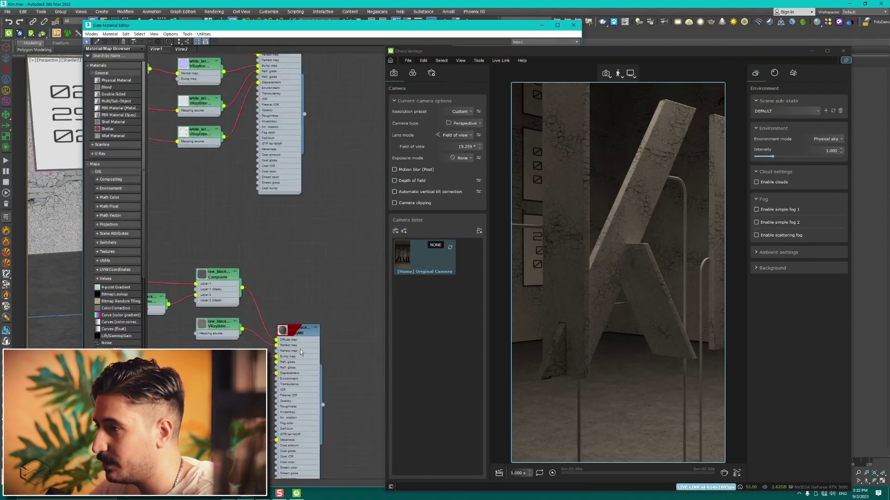
scroll(296, 339, "up", 2)
scroll(283, 287, "up", 1)
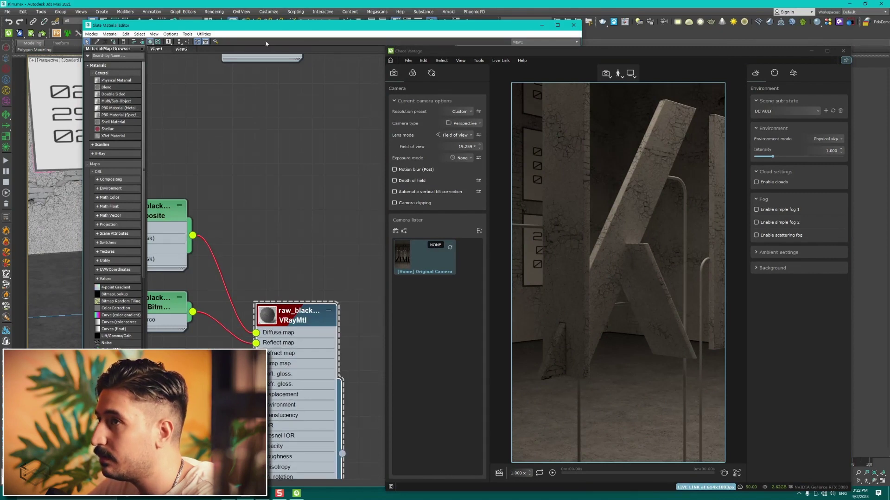
left_click(112, 41)
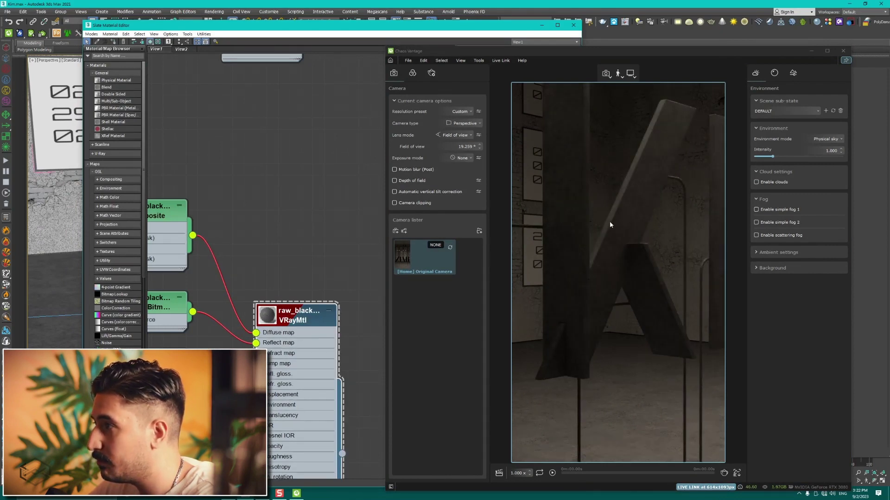
left_click_drag(593, 365, 590, 171)
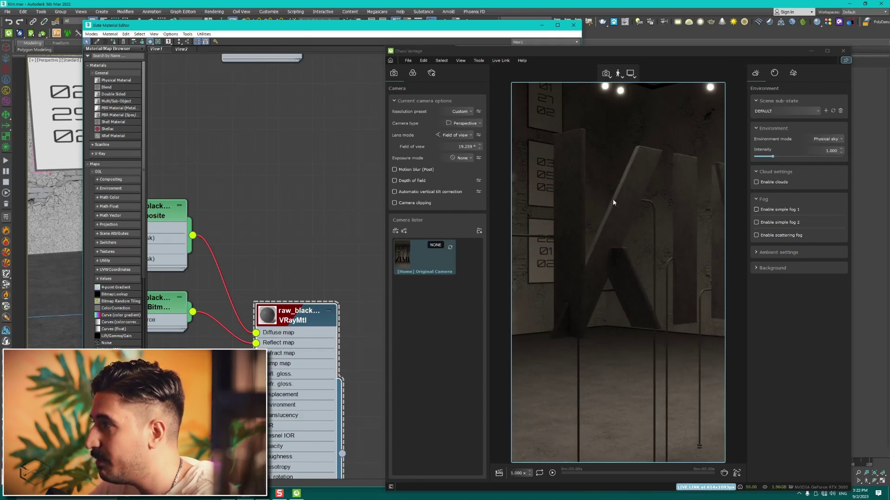
left_click(543, 25)
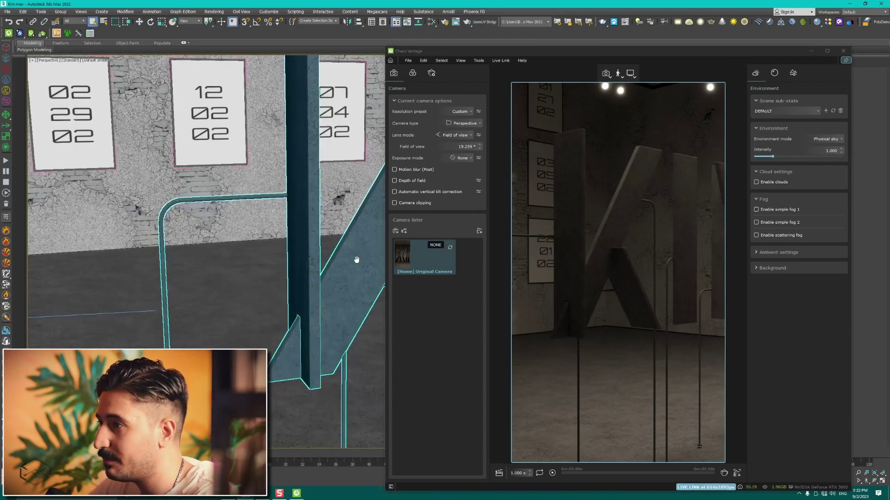
Orbit toward the 12 02 02 poster, close Vantage, and relaunch it via Start Vantage Live Link
middle_click_drag(354, 254, 237, 264, "alt")
scroll(229, 244, "down", 5)
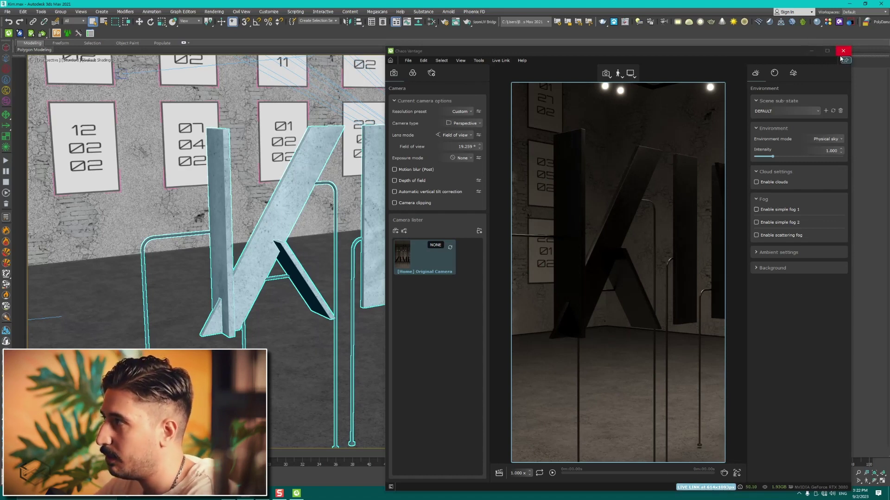
left_click(811, 51)
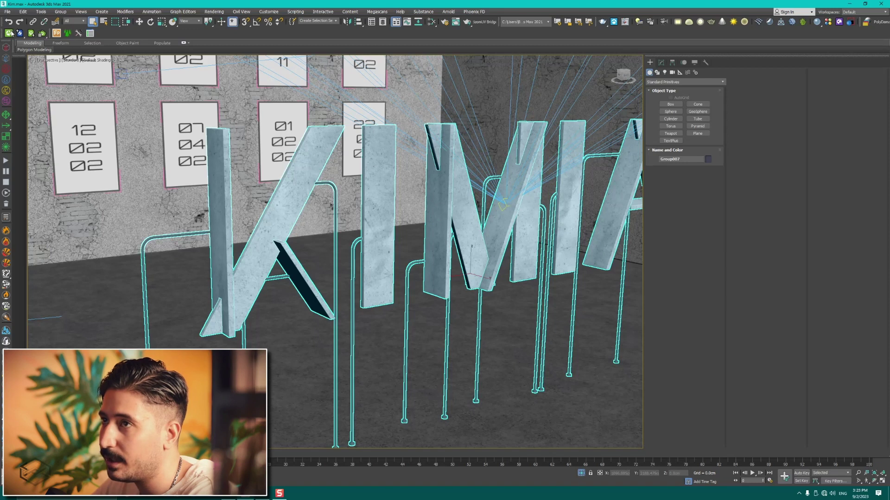
left_click(9, 33)
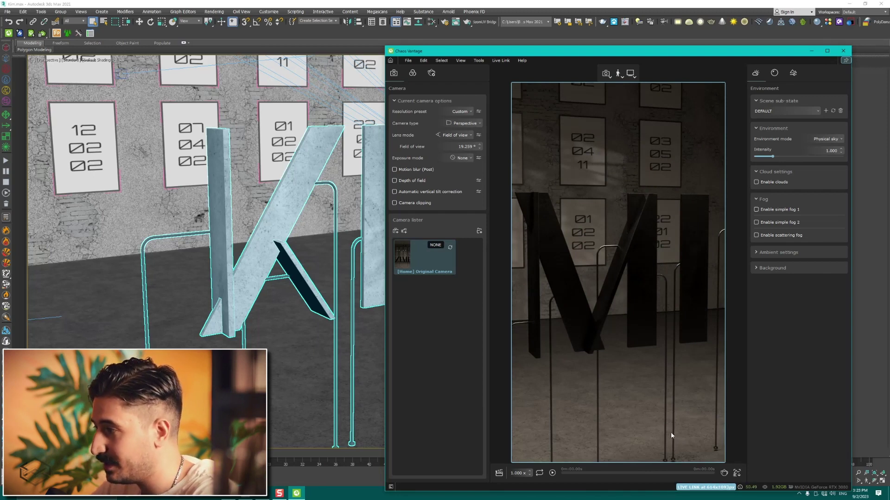
Tilt the Vantage camera down, trial-move the KIM letters and undo it, then close Vantage
key("Down")
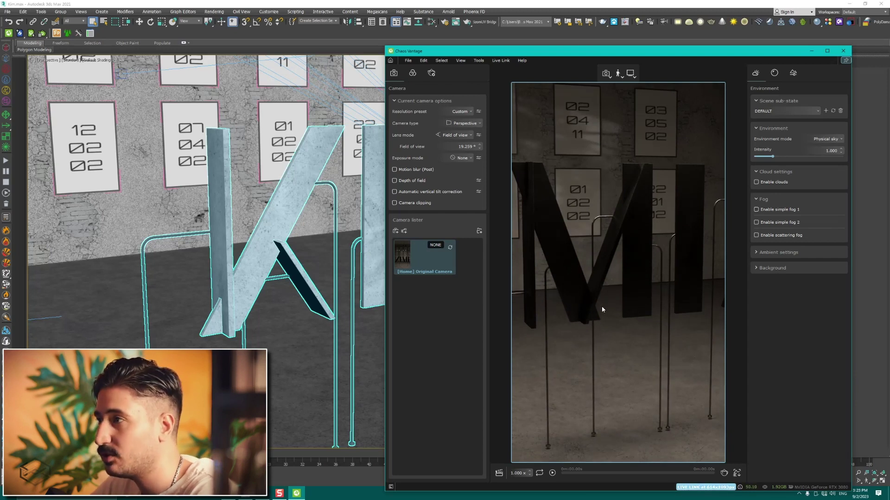
scroll(270, 241, "down", 5)
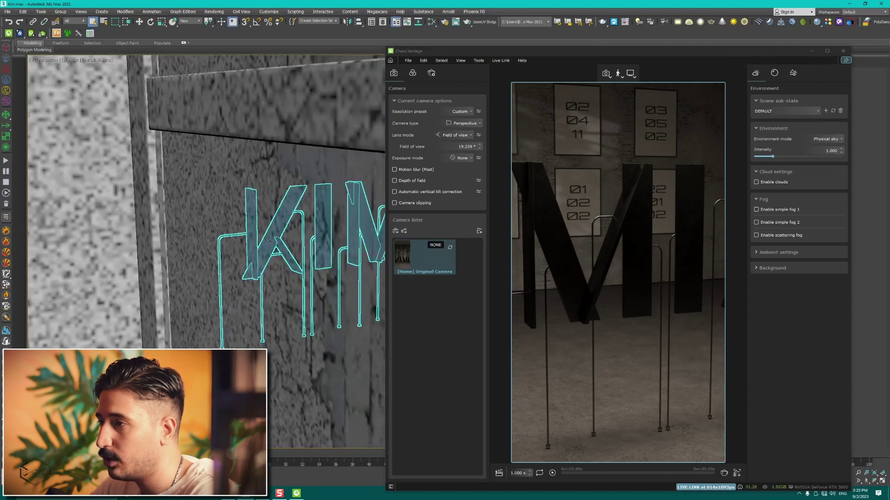
middle_click_drag(270, 241, 297, 248, "alt")
key("w")
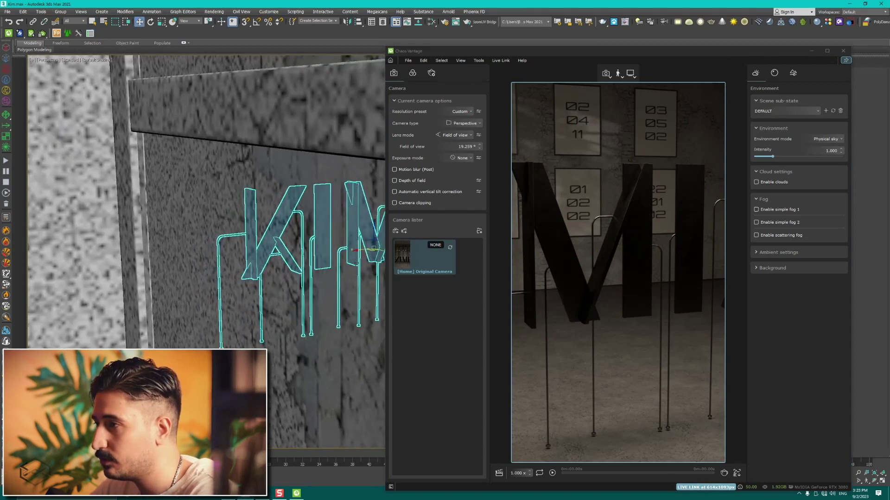
left_click_drag(373, 250, 324, 234)
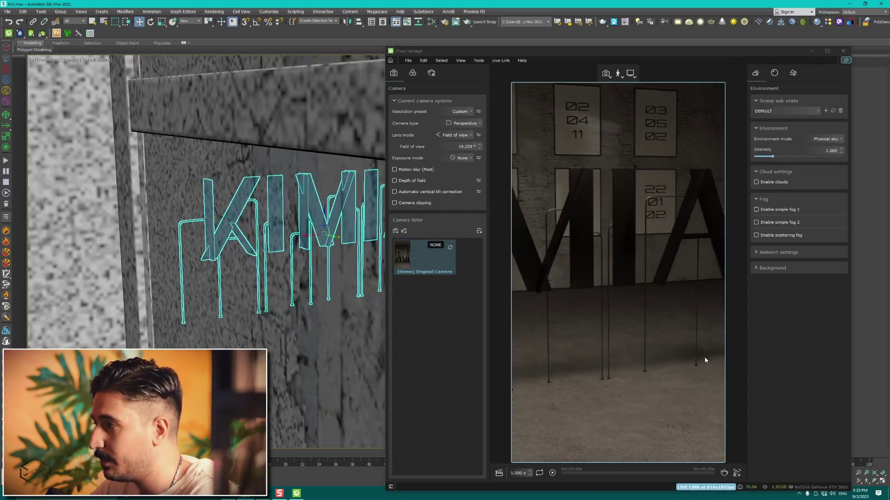
key("ctrl+z")
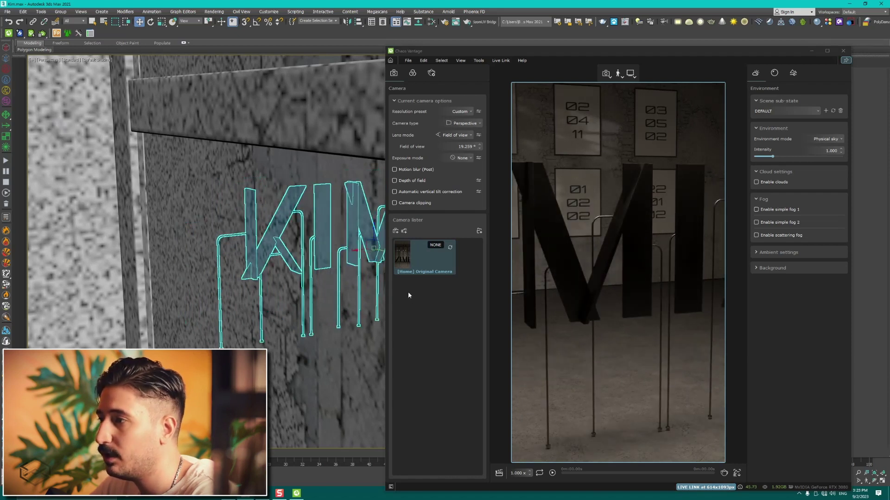
scroll(255, 148, "down", 5)
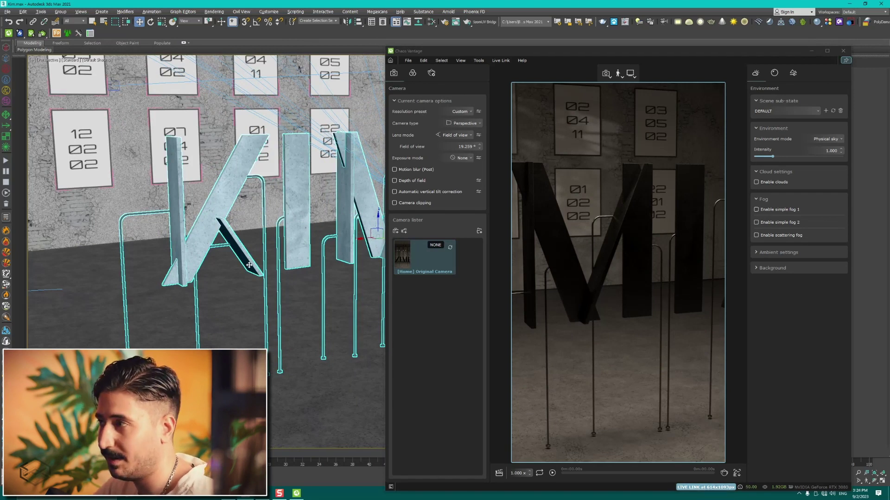
left_click(844, 51)
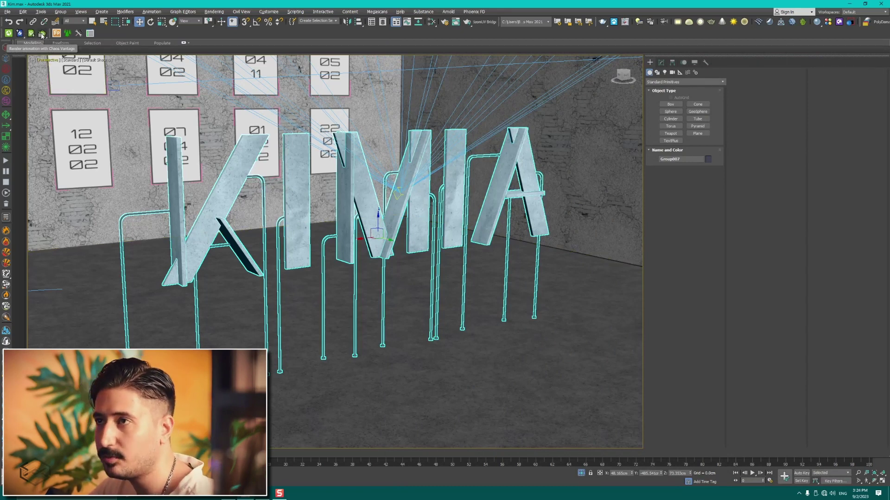
Jump to frame 0 and undo a trial move so the KIMIA group stays put
key("q")
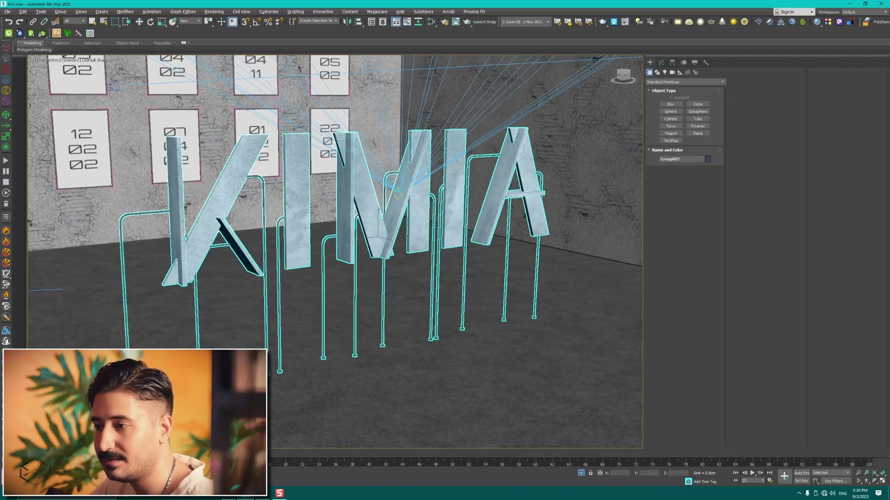
key("w")
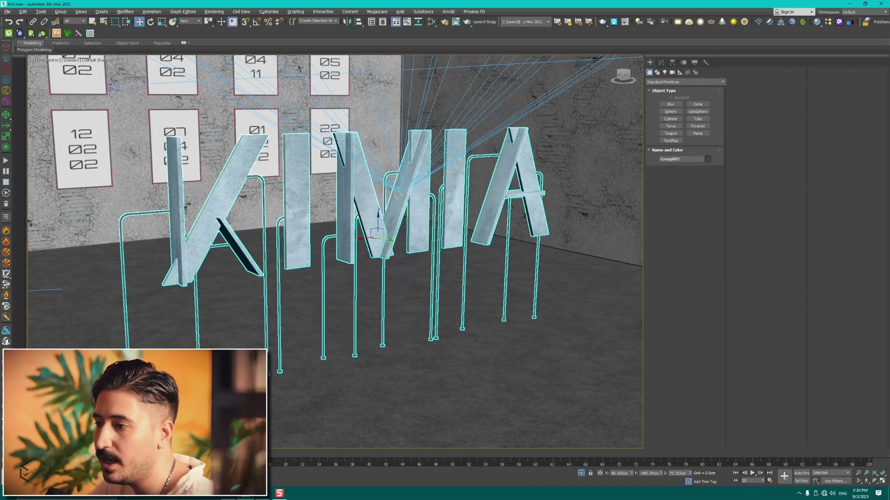
key("Home")
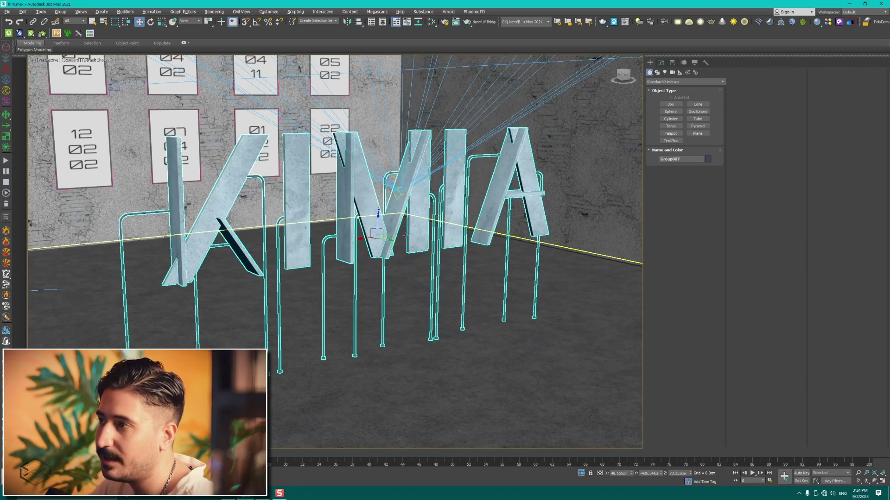
mouse_move(295, 214)
left_mouse_down()
mouse_move(280, 185)
mouse_move(416, 294)
left_mouse_up()
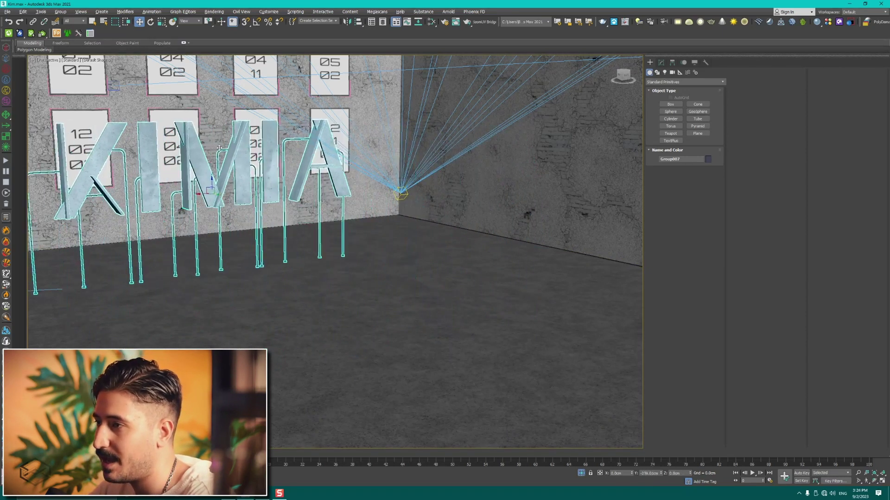
key("ctrl+z")
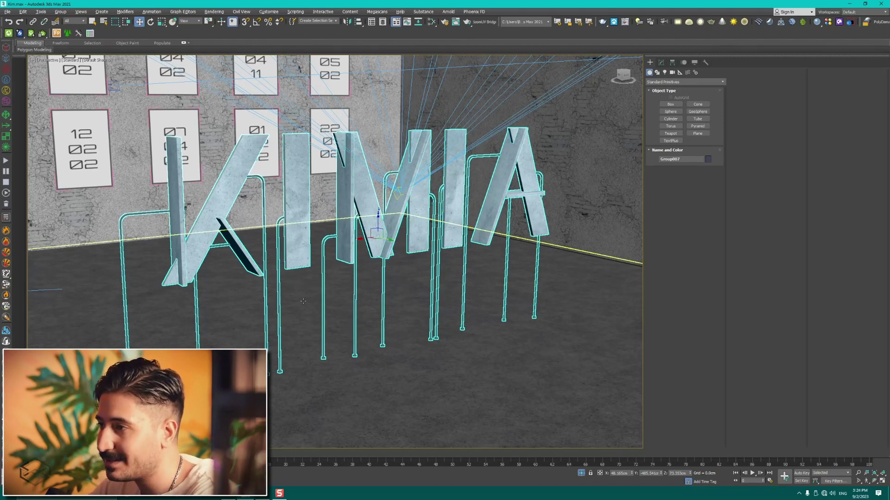
Zoom out to the whole building, deselect the KIMIA letters and pick the VRaySun001 light
right_click(304, 305)
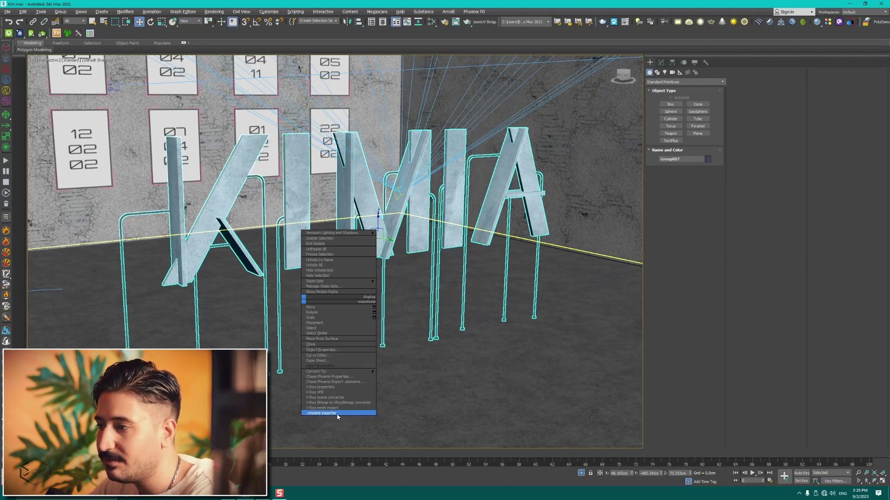
scroll(386, 308, "down", 3)
scroll(387, 308, "down", 3)
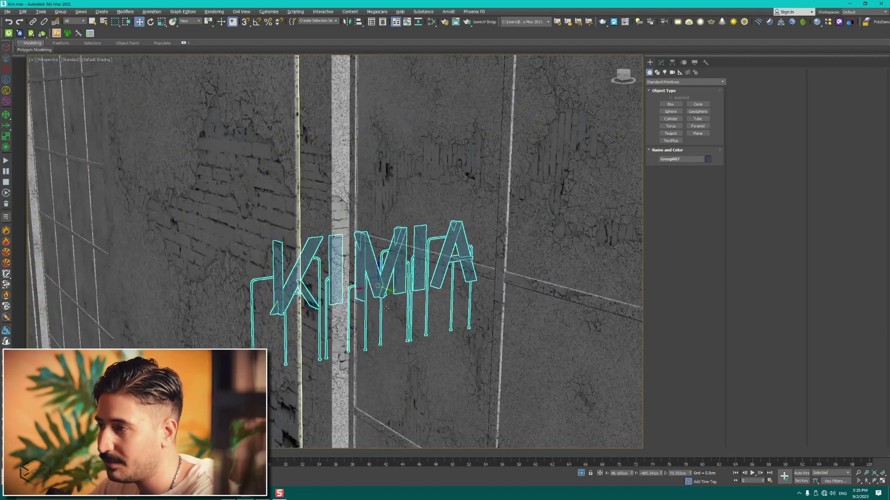
scroll(386, 309, "down", 5)
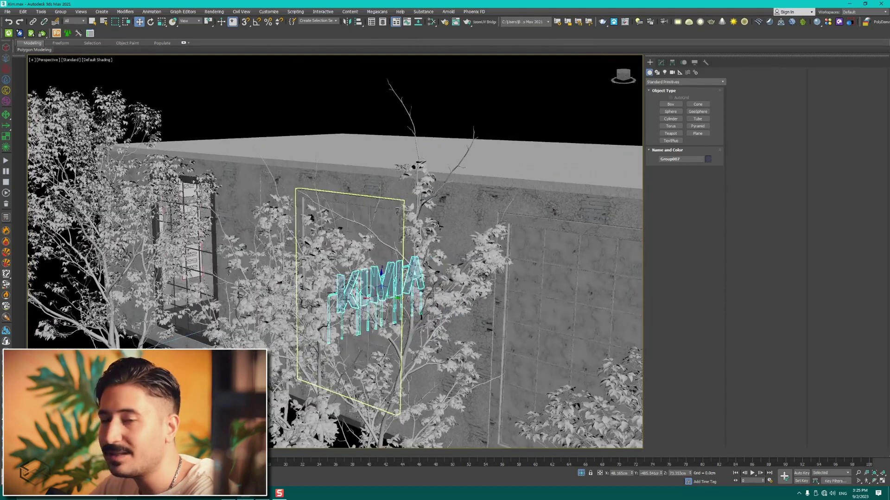
scroll(346, 288, "down", 2)
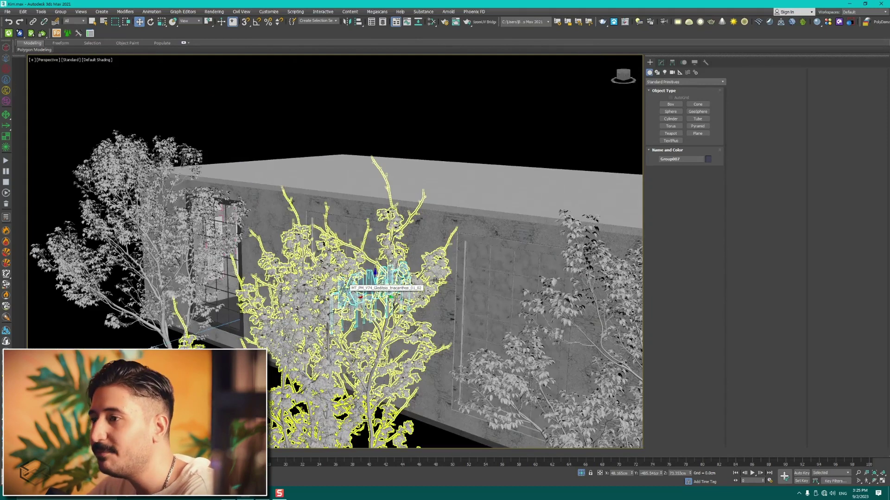
scroll(345, 288, "down", 2)
scroll(345, 288, "down", 2)
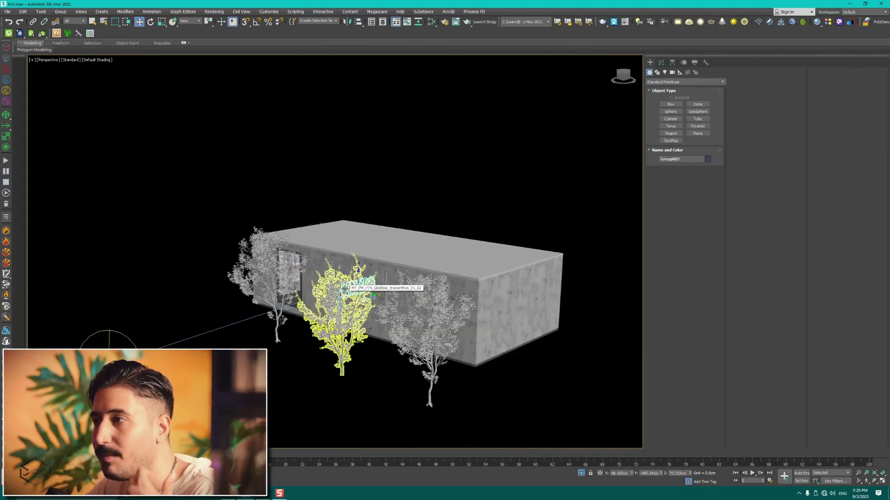
left_click(337, 199)
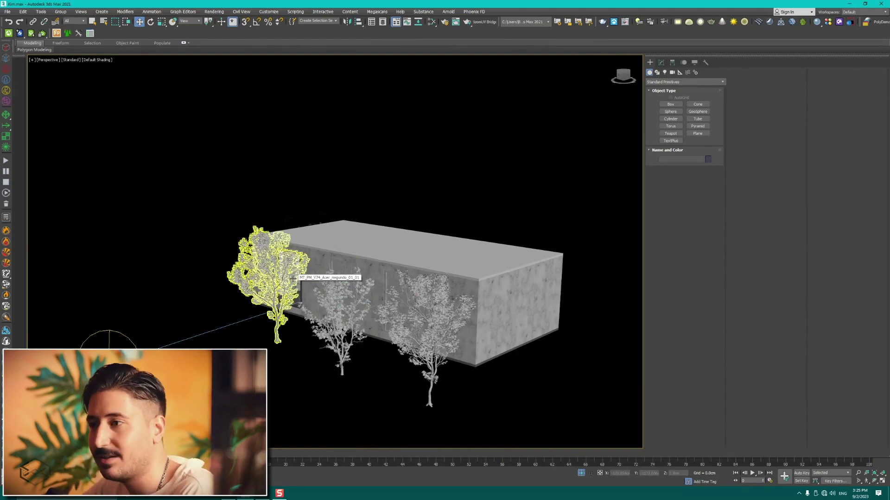
left_click(222, 328)
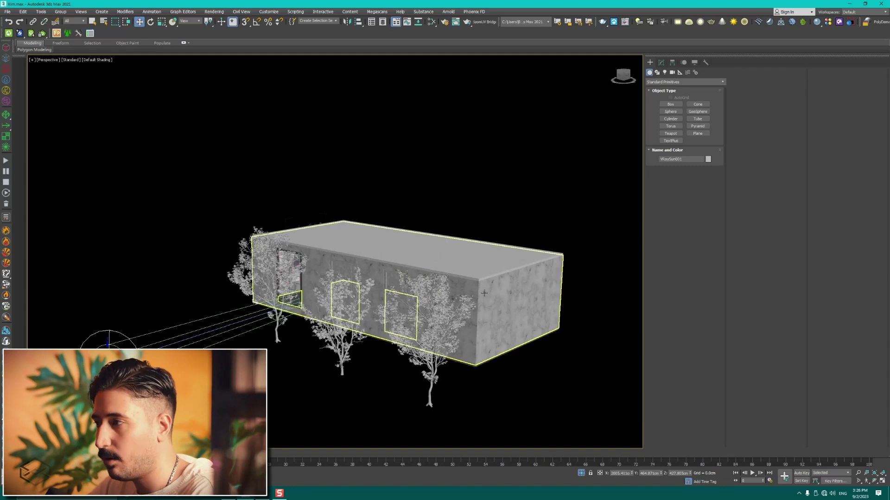
Select the VRaySun001.Target, check the PhysCamera002 view, then zoom back out in perspective
left_click(456, 294)
key("z")
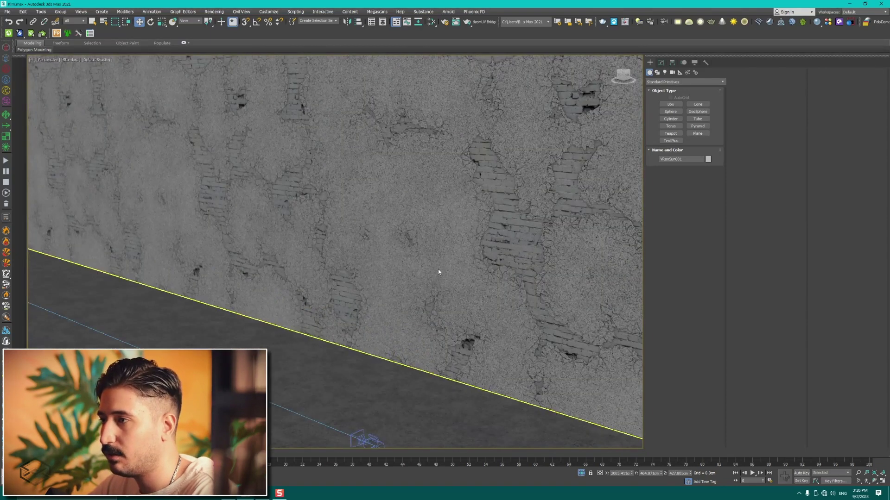
scroll(345, 267, "down", 5)
scroll(510, 255, "up", 3)
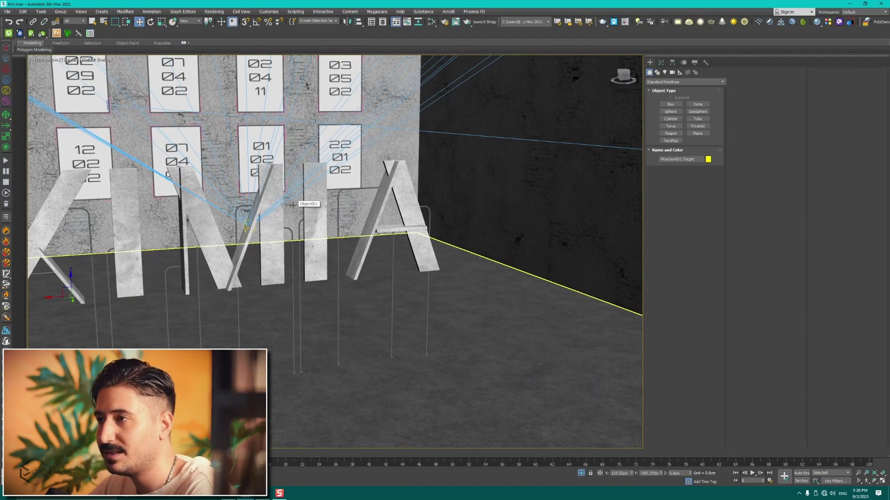
key("c")
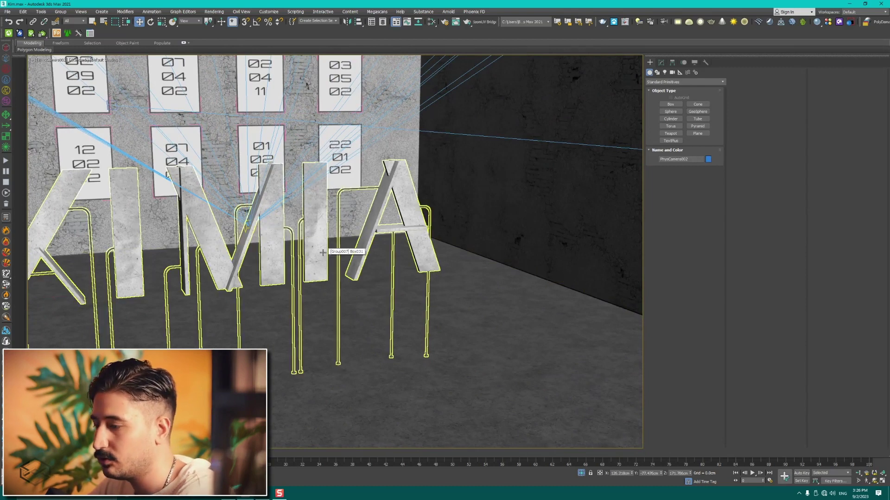
key("p")
scroll(323, 252, "down", 4)
scroll(323, 253, "down", 5)
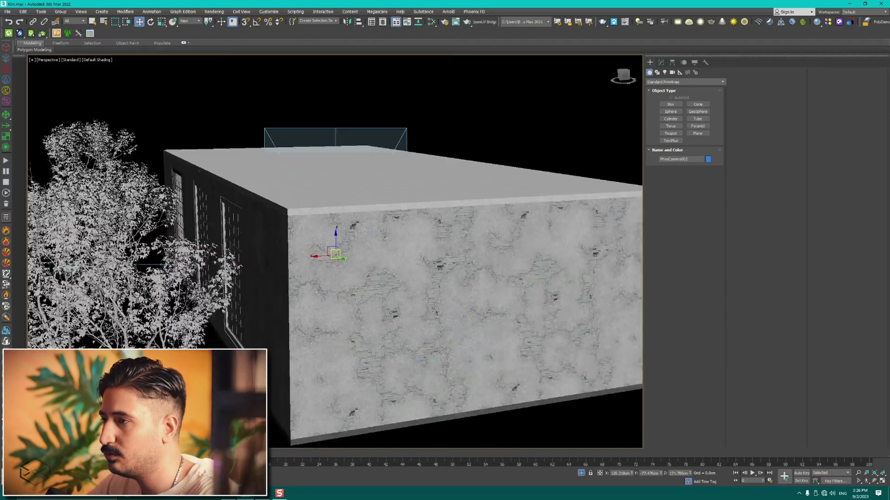
scroll(323, 253, "down", 5)
scroll(323, 252, "down", 2)
In wireframe, delete the two extra cameras by the windows and return to shaded display
key("F3")
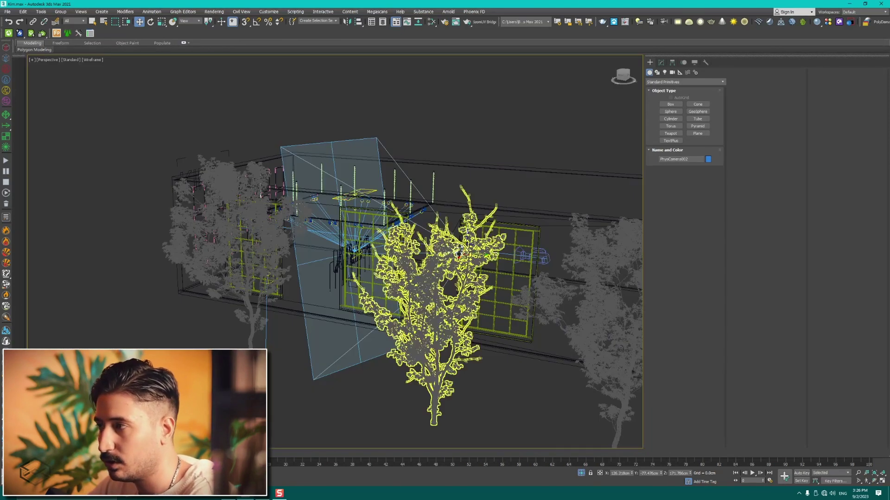
middle_click_drag(462, 255, 438, 286, "alt")
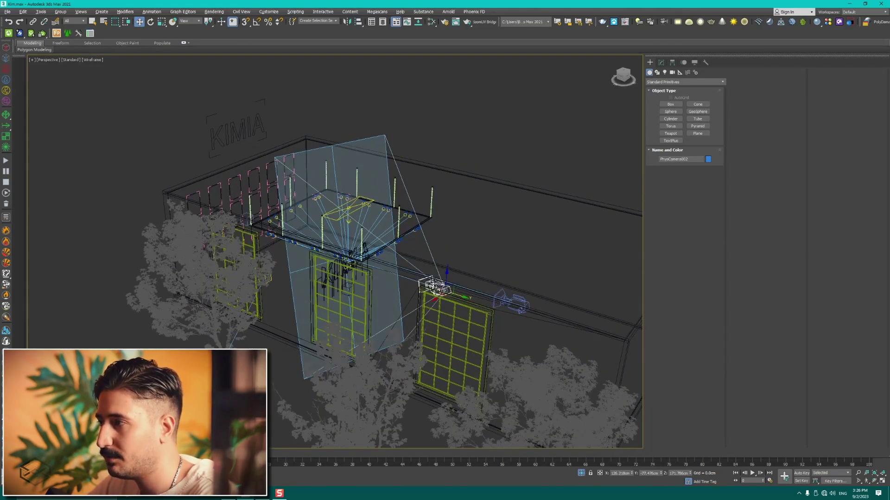
left_click(513, 300)
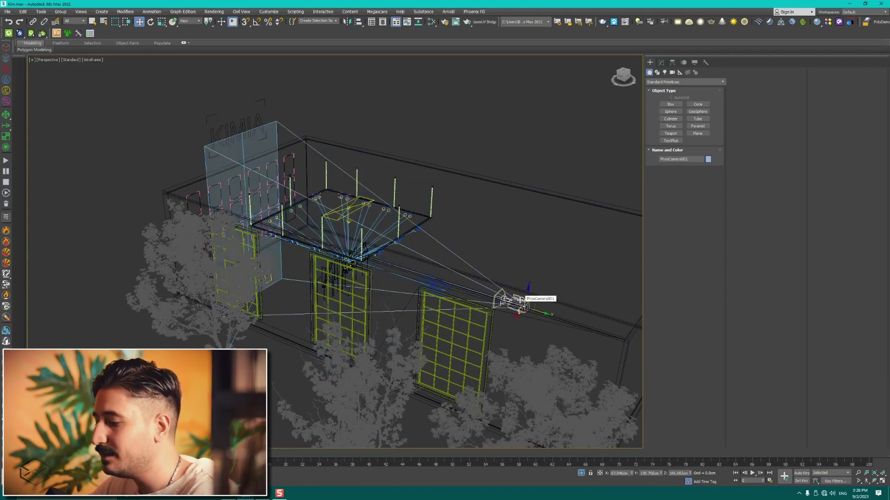
key("Delete")
left_click(434, 287)
key("Delete")
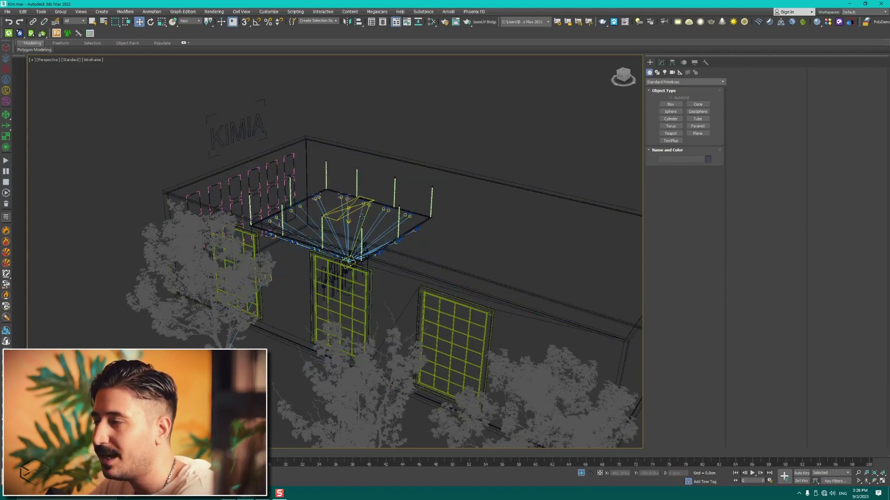
scroll(320, 167, "down", 3)
key("F3")
key("F3")
key("F3")
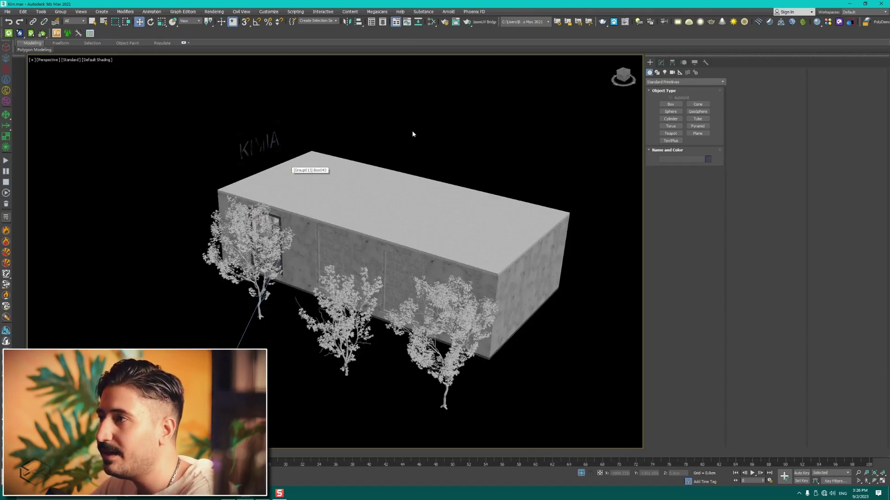
Open the vrscene exporter and set its export path to a .vrscene file on the Desktop
right_click(412, 132)
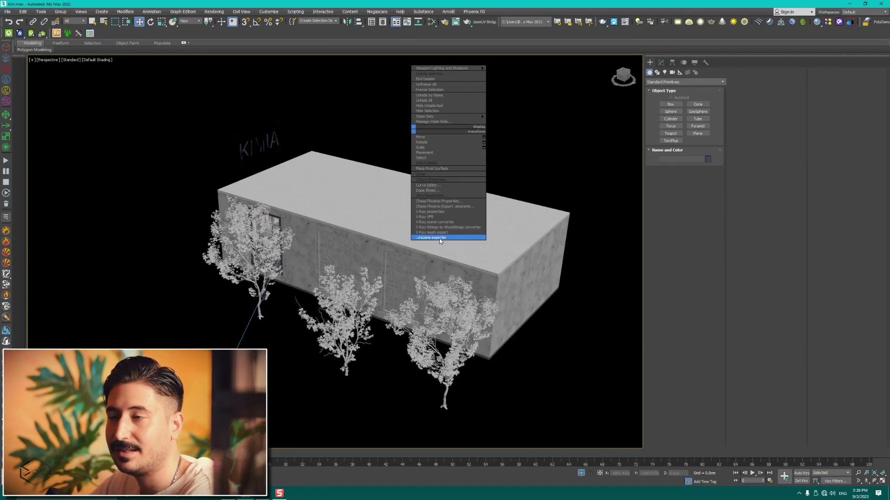
left_click(439, 238)
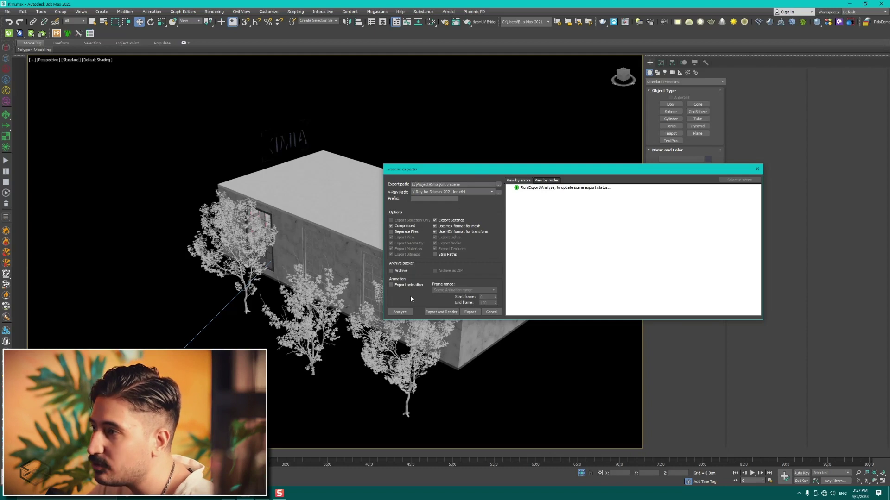
left_click(498, 184)
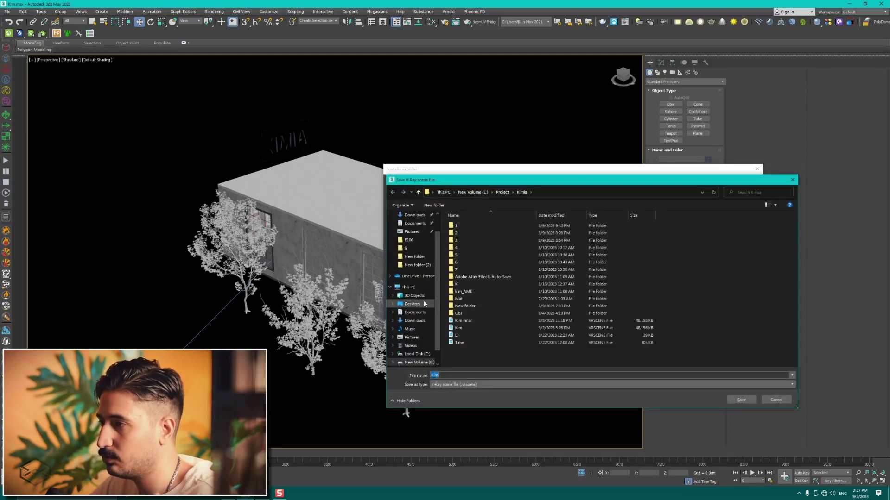
left_click(412, 303)
double_click(457, 376)
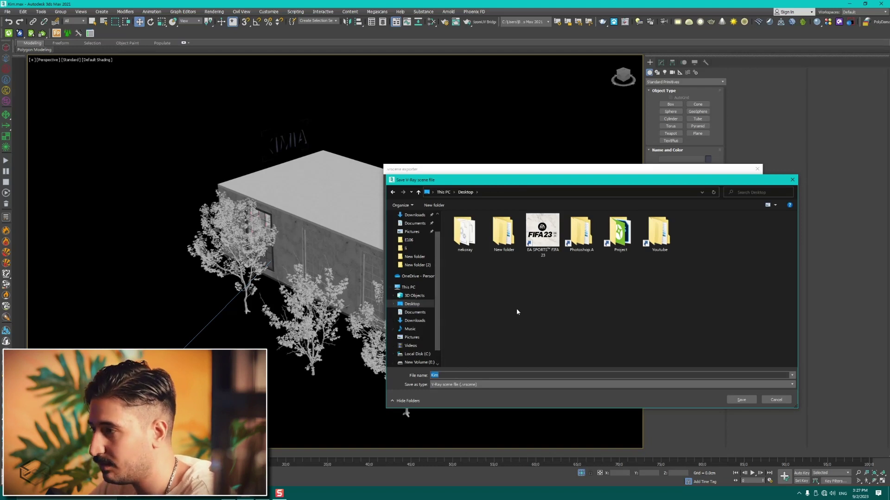
left_click(742, 400)
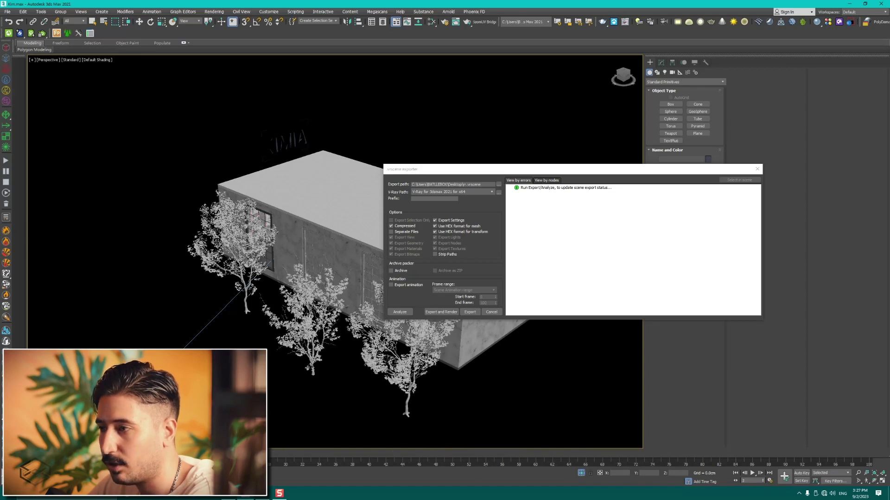
left_click(377, 387)
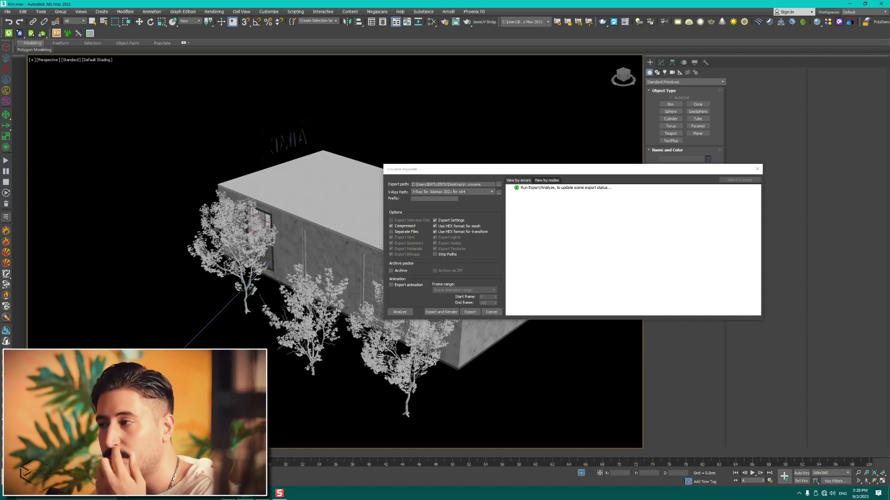
key("w")
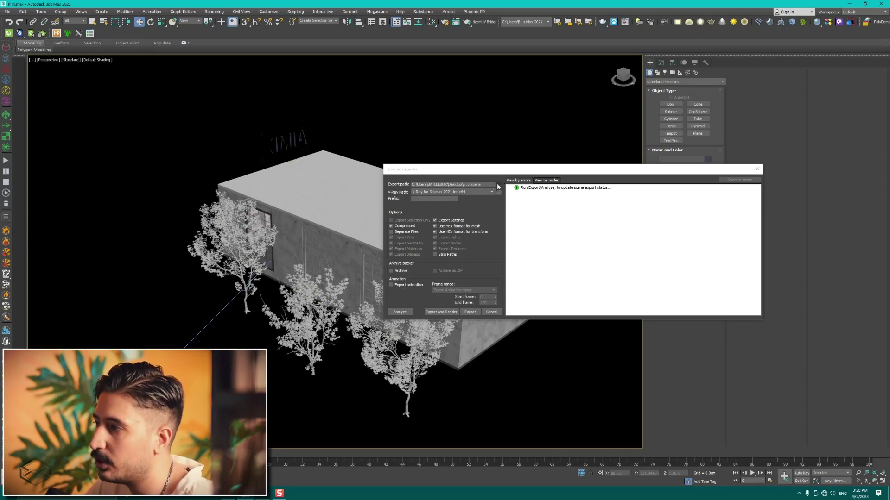
Export the scene to the Desktop vrscene file and review its two texture warnings
left_click(470, 313)
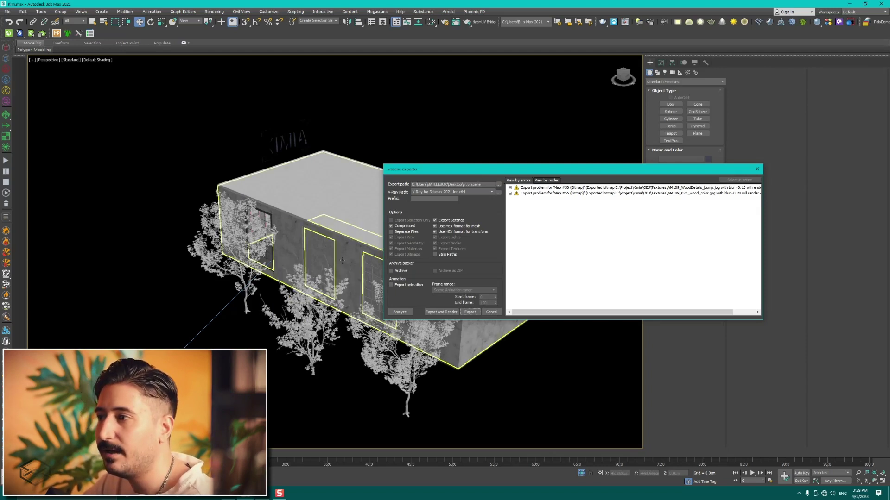
scroll(343, 260, "up", 2)
scroll(206, 215, "up", 2)
scroll(206, 215, "up", 1)
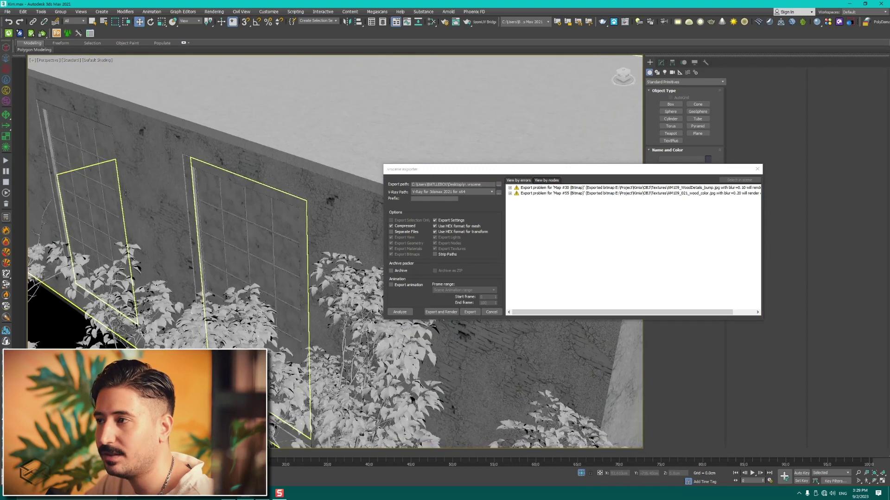
scroll(239, 199, "up", 2)
middle_click_drag(239, 199, 220, 225, "alt")
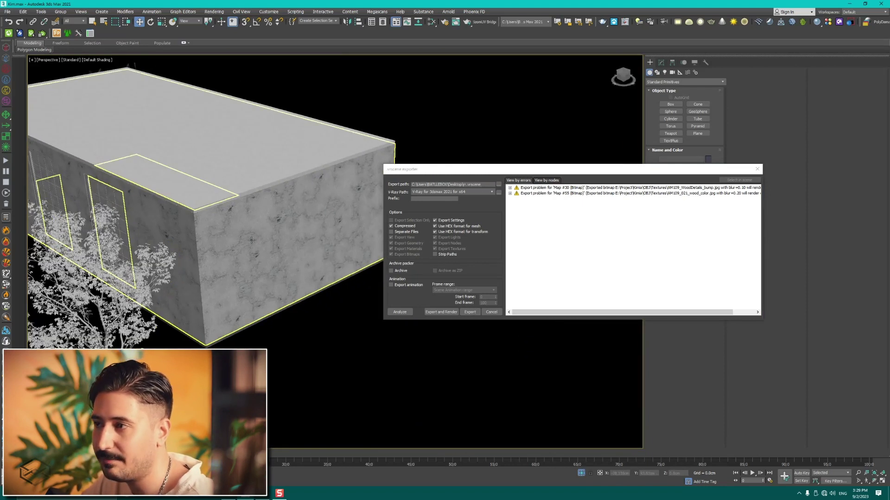
scroll(251, 239, "up", 3)
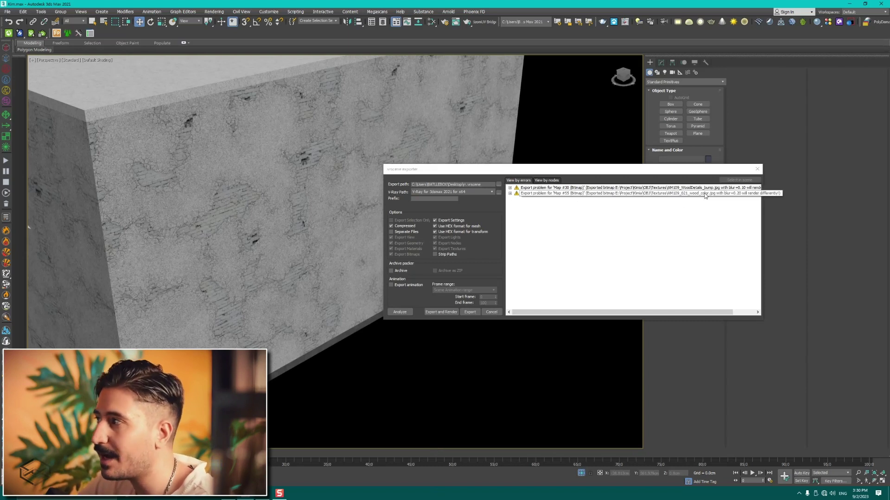
Close the vrscene exporter and leave the wall object unselected
left_click(756, 169)
left_click(335, 254)
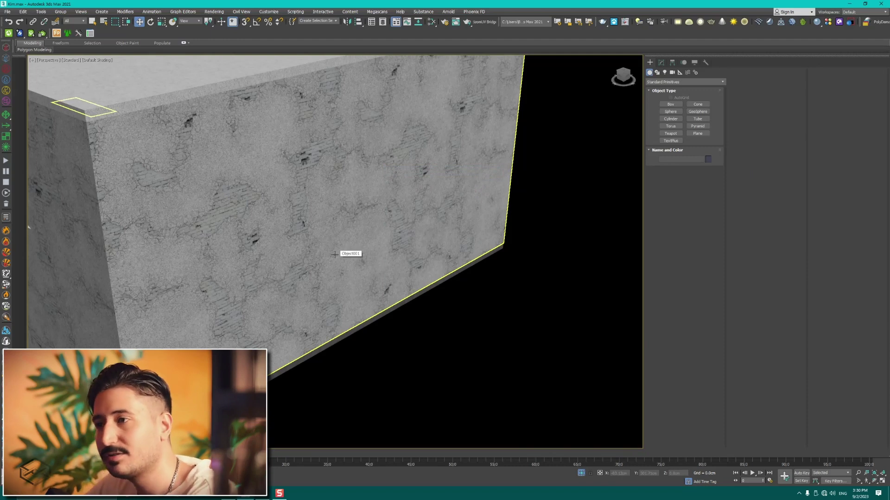
left_click(535, 61)
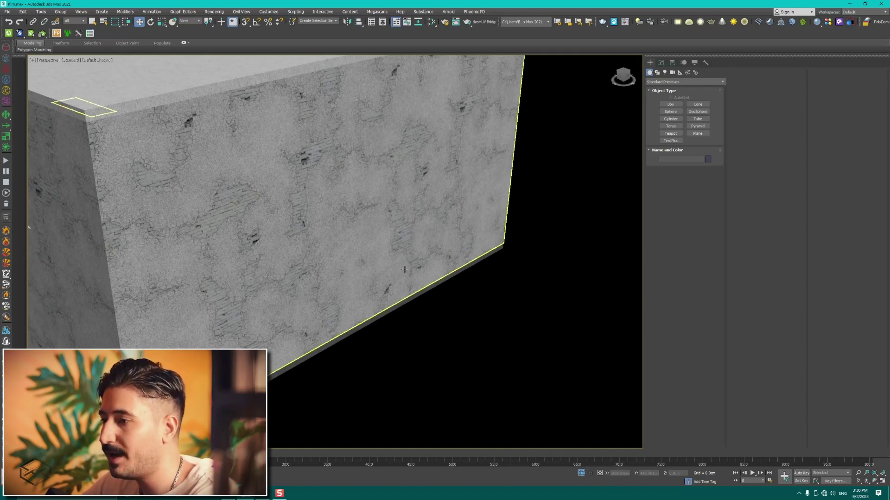
Delete the rr file from the Desktop in File Explorer
key("super+e")
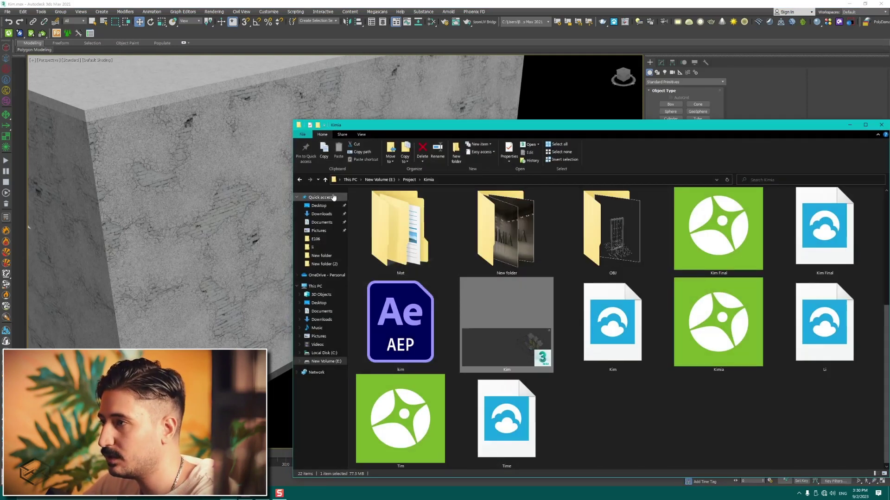
left_click(318, 205)
left_click(441, 214)
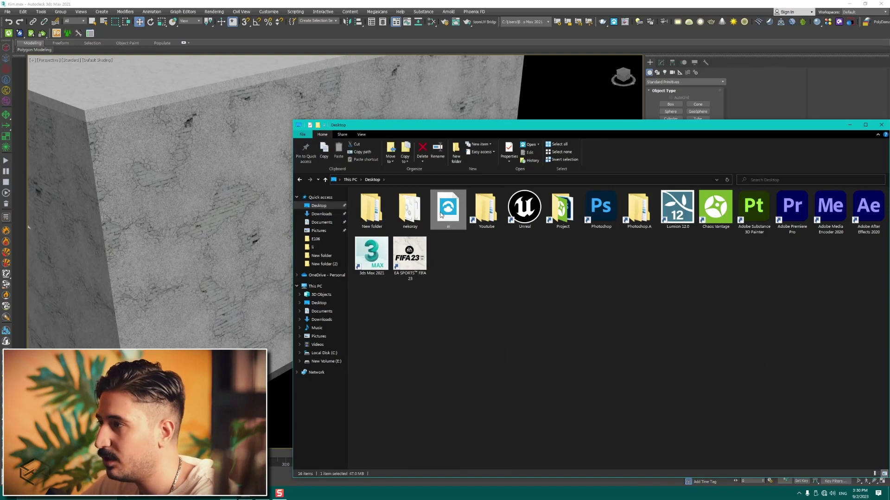
key("Delete")
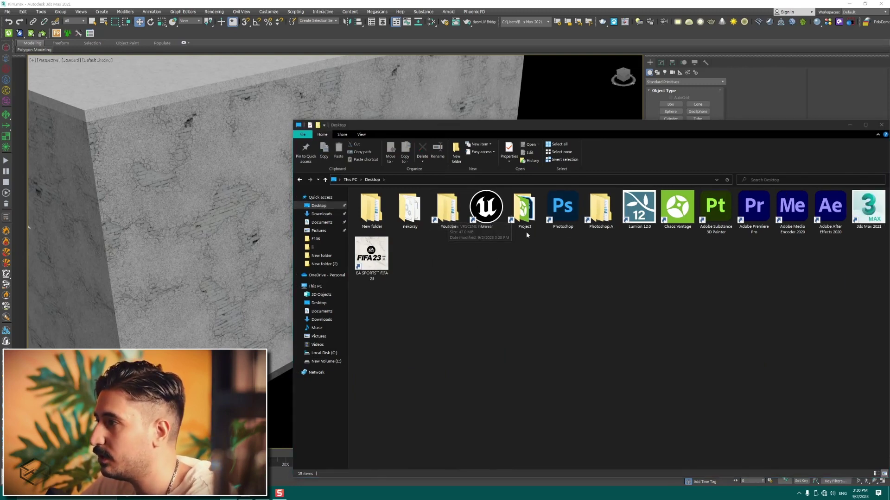
Check the Project > Kimia folder, launch Chaos Vantage from the Desktop and close 3ds Max
left_click(524, 210)
double_click(524, 210)
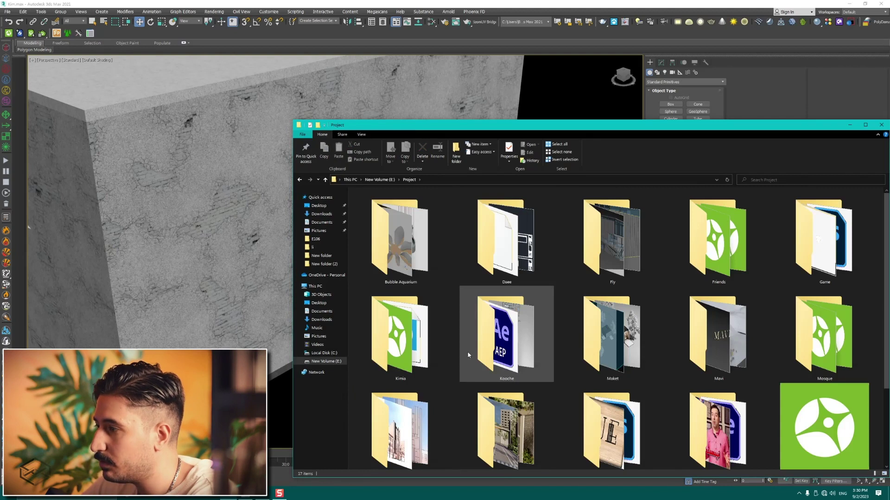
double_click(427, 339)
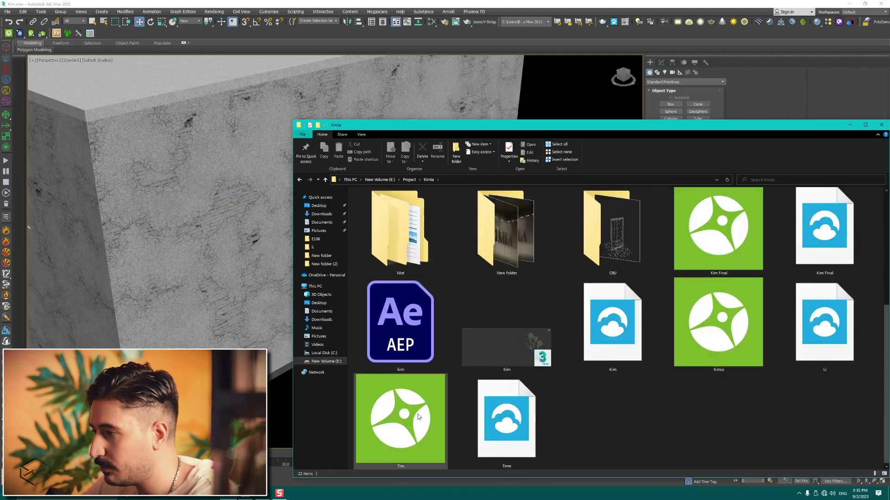
left_click(318, 204)
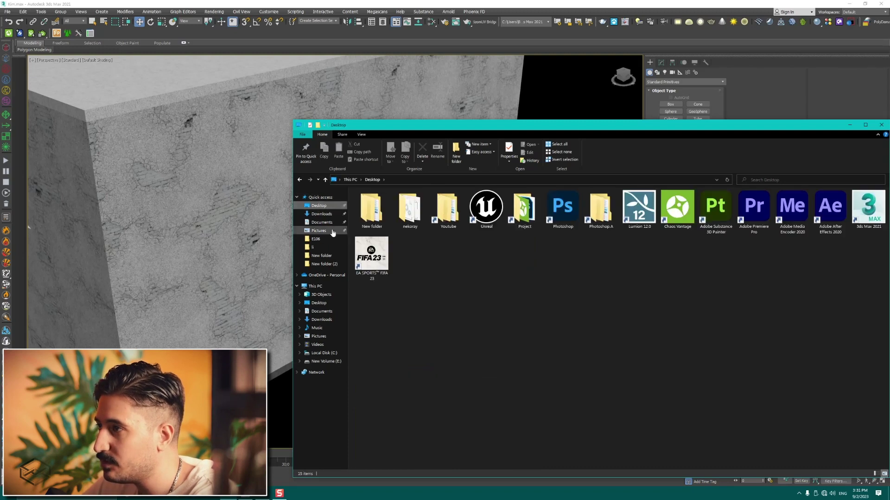
double_click(684, 219)
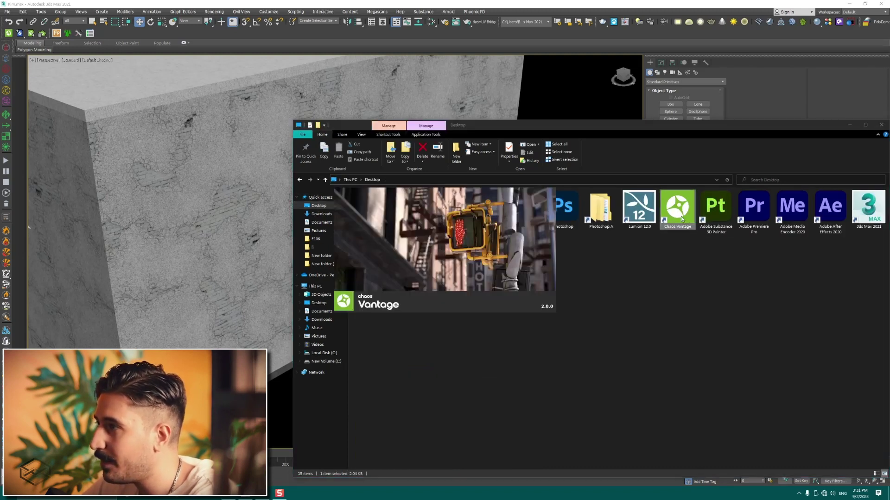
left_click(886, 4)
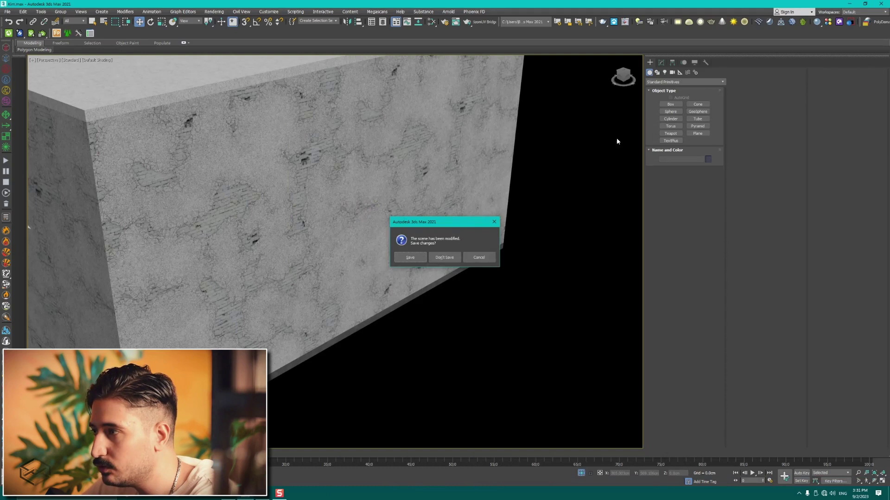
left_click(440, 257)
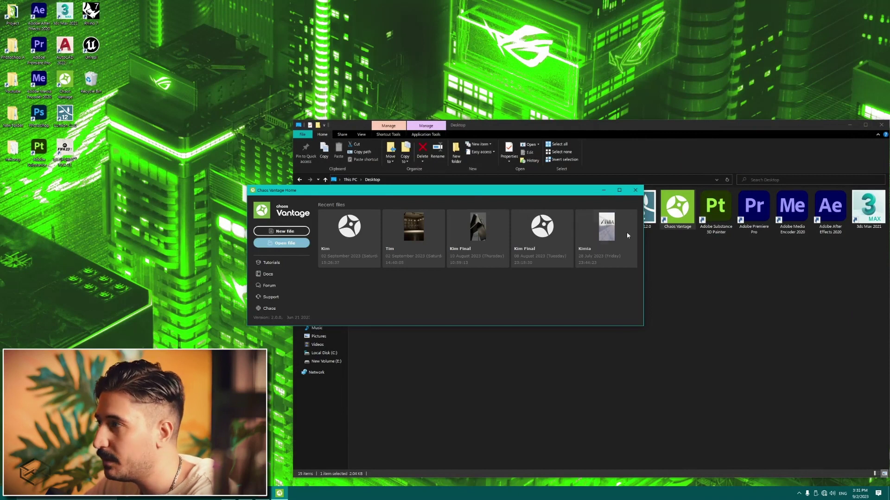
Start a new empty Vantage scene in a full-screen window and tilt the view
left_click(619, 190)
left_click(34, 56)
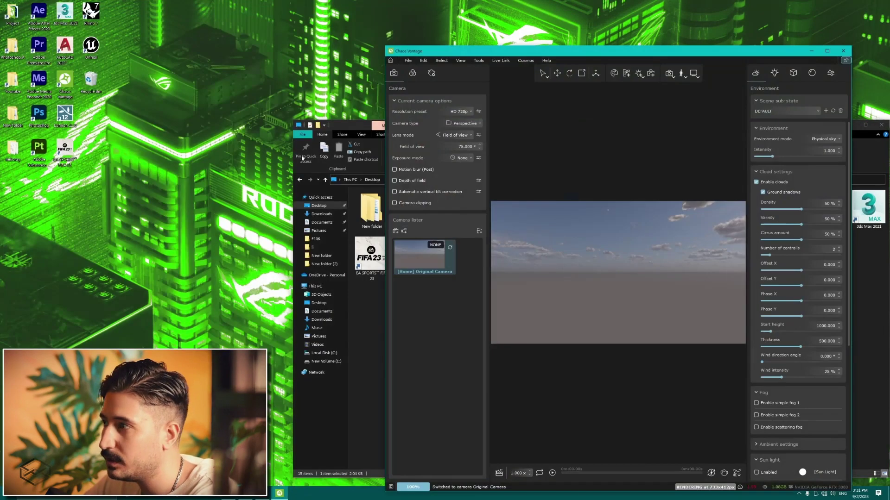
left_click(824, 51)
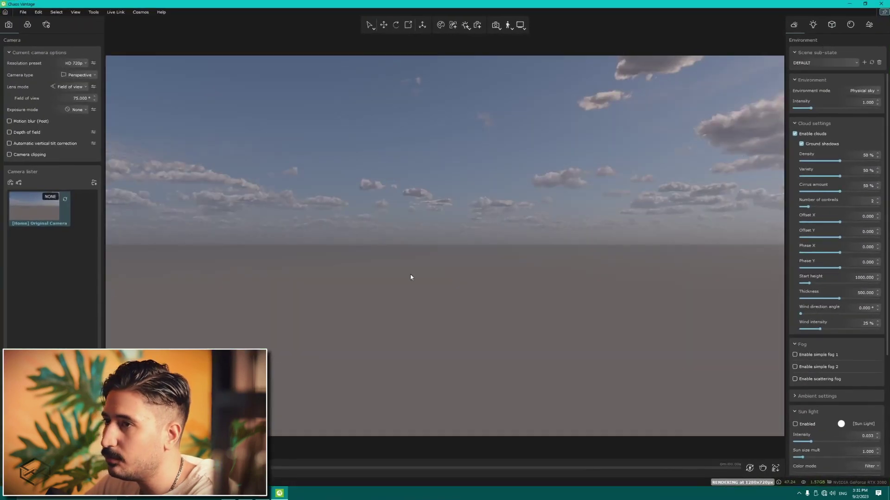
left_click_drag(536, 260, 536, 325)
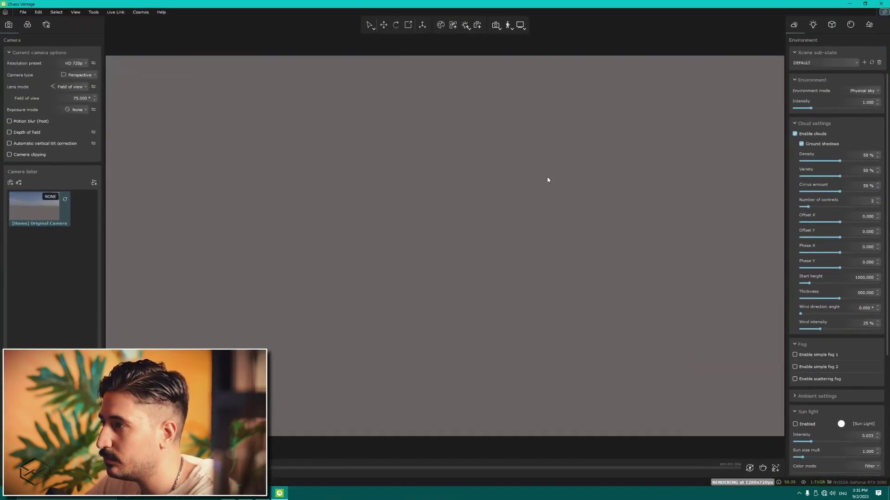
left_click_drag(425, 281, 732, 144)
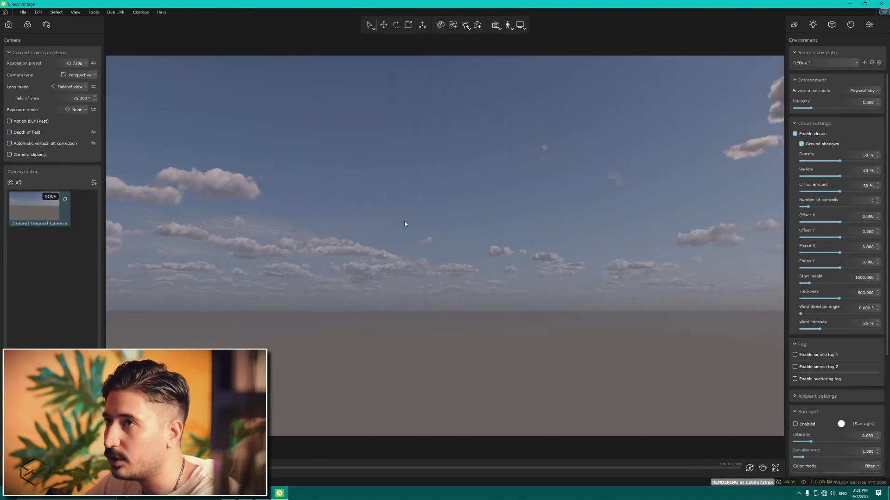
Open the Tim scene file from E:\Project\Kimia
left_click(24, 13)
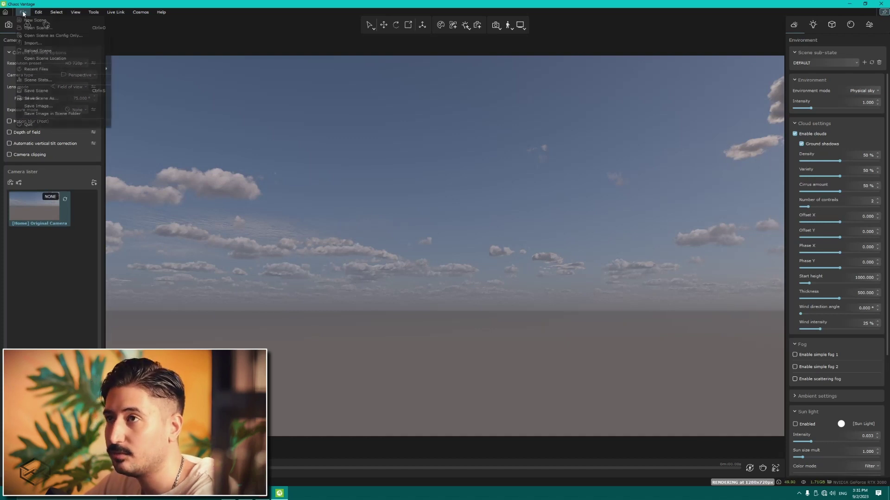
left_click(35, 29)
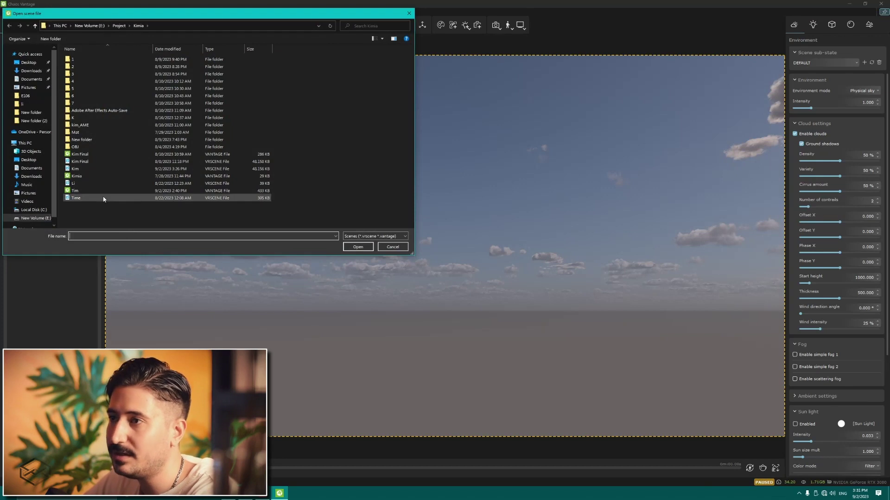
left_click(29, 63)
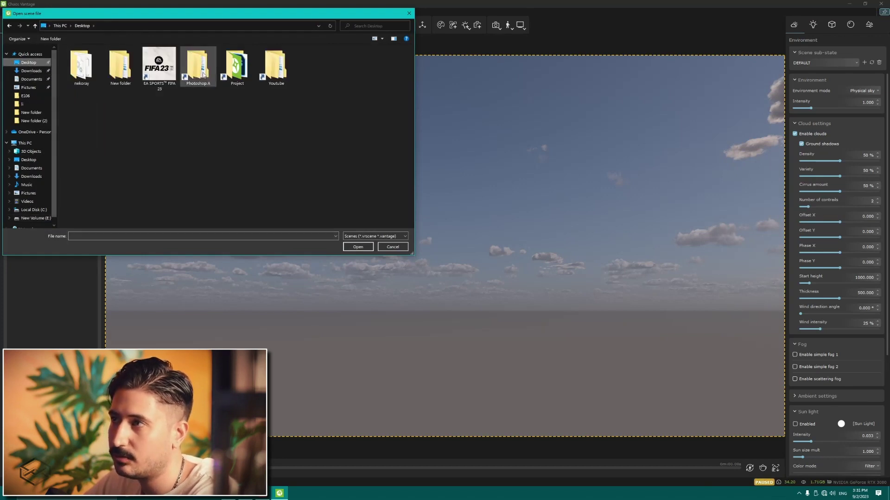
double_click(237, 67)
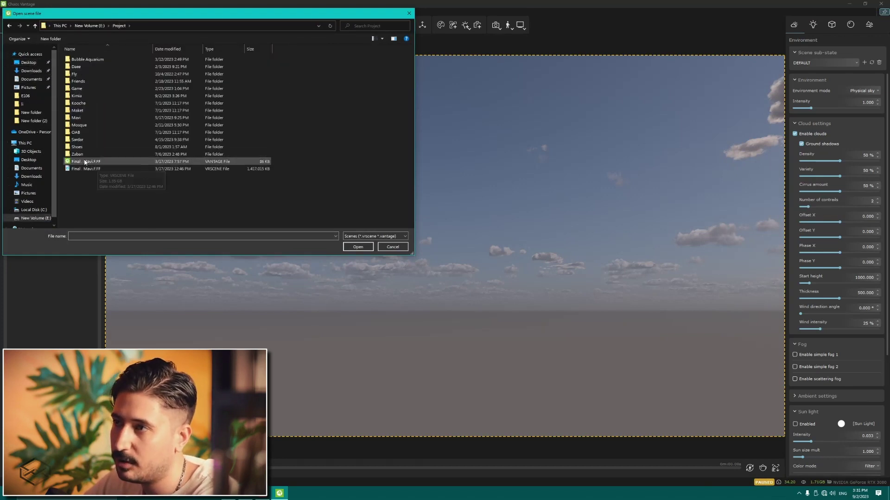
double_click(84, 96)
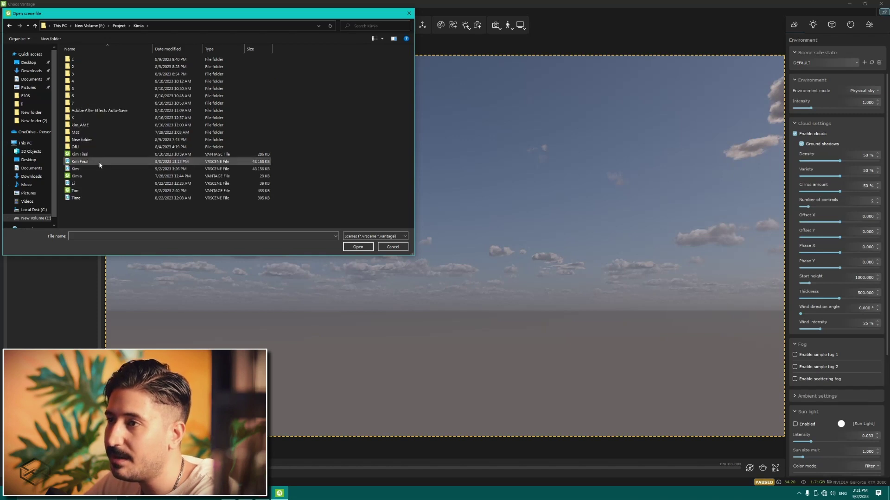
double_click(98, 190)
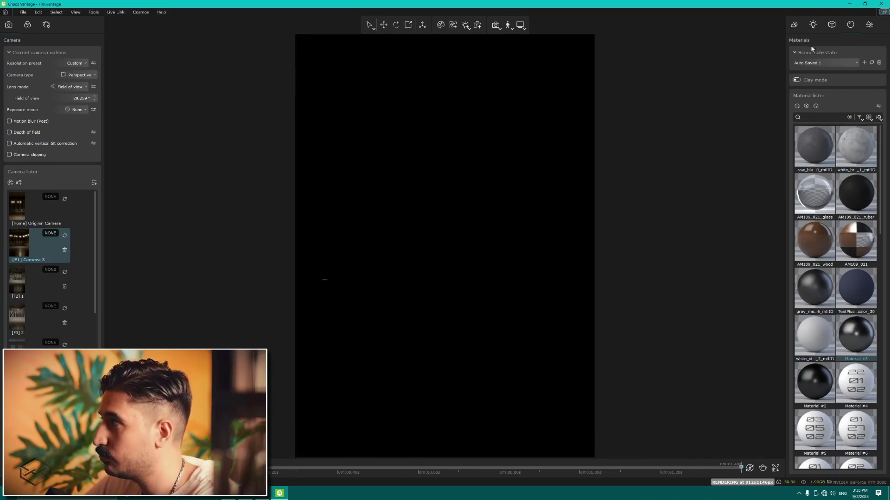
Set the environment to Physical sky with intensity 0.777
left_click(794, 24)
left_click(876, 93)
left_click(857, 107)
left_click_drag(803, 108, 806, 108)
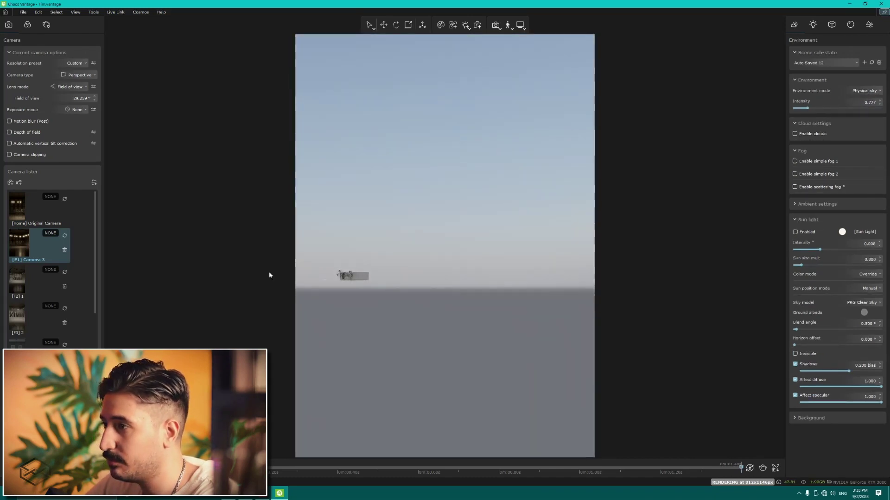
Switch to the [Home] Original Camera view outside the building
scroll(330, 300, "up", 5)
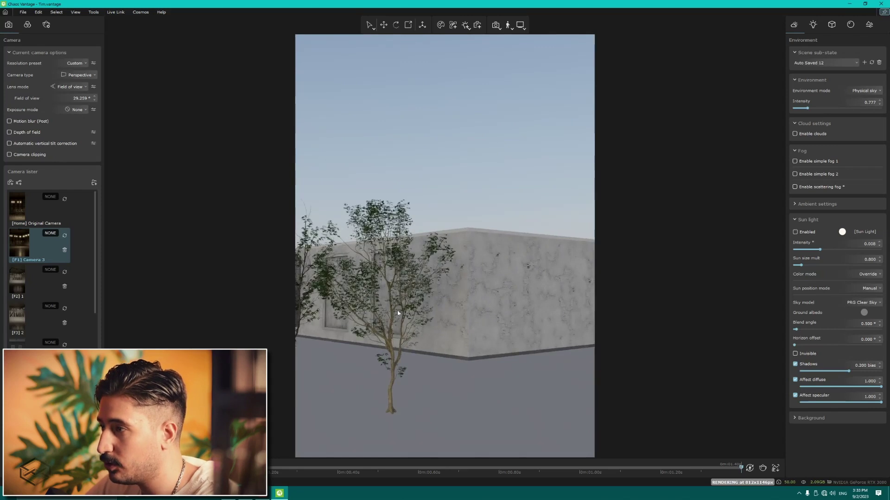
scroll(397, 313, "down", 5)
mouse_move(441, 302)
left_mouse_down()
mouse_move(488, 284)
mouse_move(330, 175)
mouse_move(301, 238)
mouse_move(299, 344)
mouse_move(168, 305)
left_mouse_up()
scroll(488, 284, "down", 3)
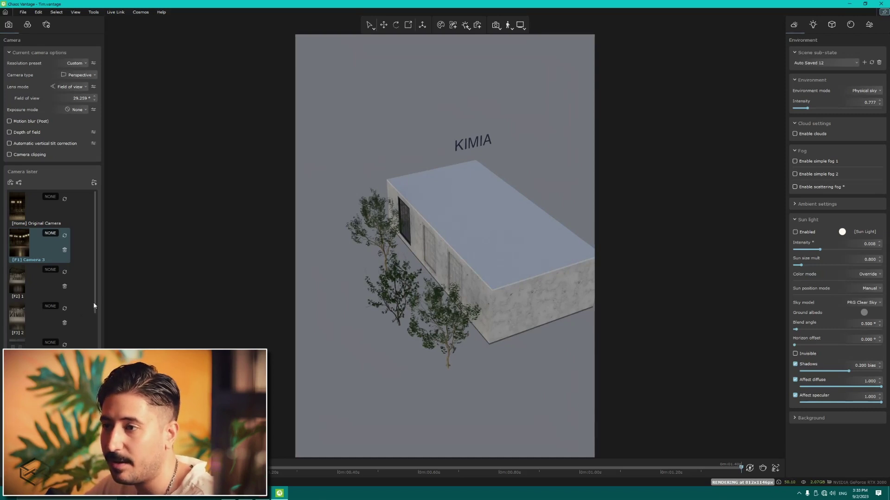
mouse_move(95, 278)
left_mouse_down()
mouse_move(95, 366)
mouse_move(90, 176)
left_mouse_up()
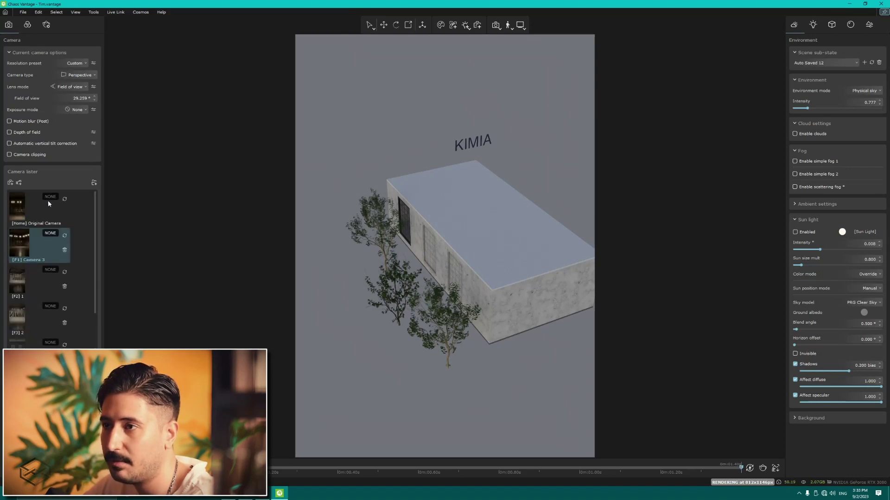
left_click(22, 207)
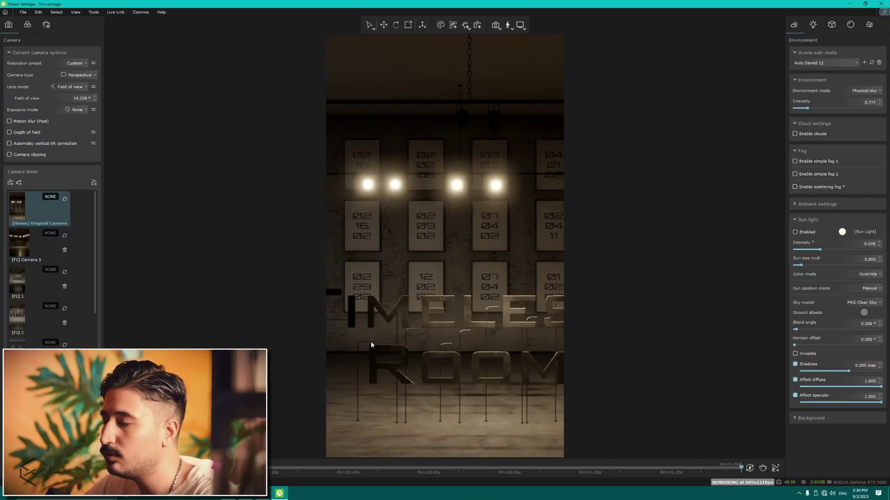
scroll(445, 318, "up", 5)
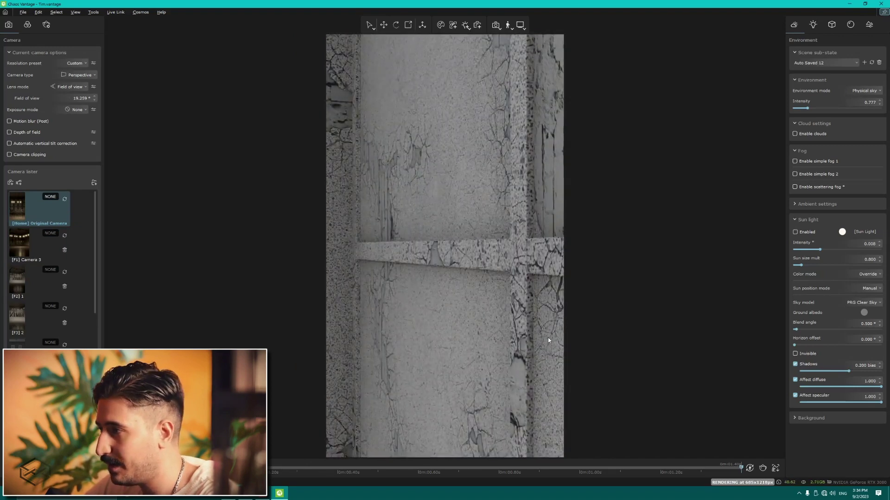
scroll(548, 338, "down", 5)
scroll(448, 290, "up", 2)
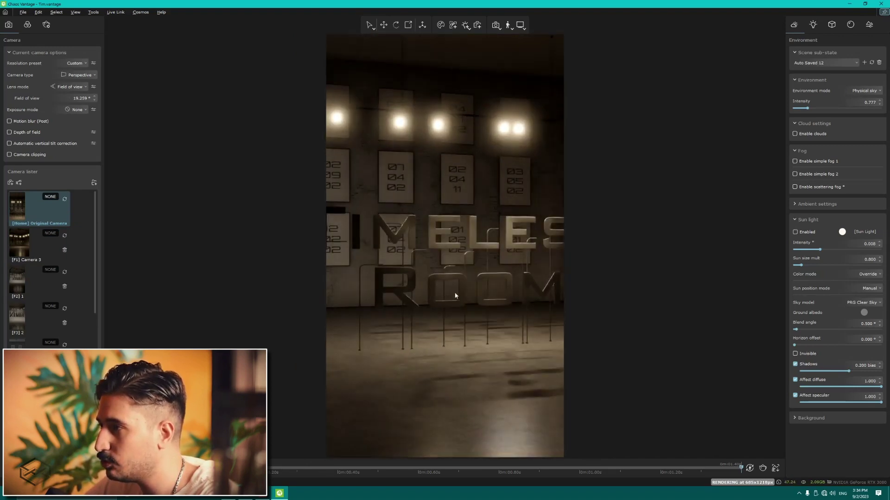
scroll(455, 292, "down", 4)
scroll(452, 290, "down", 3)
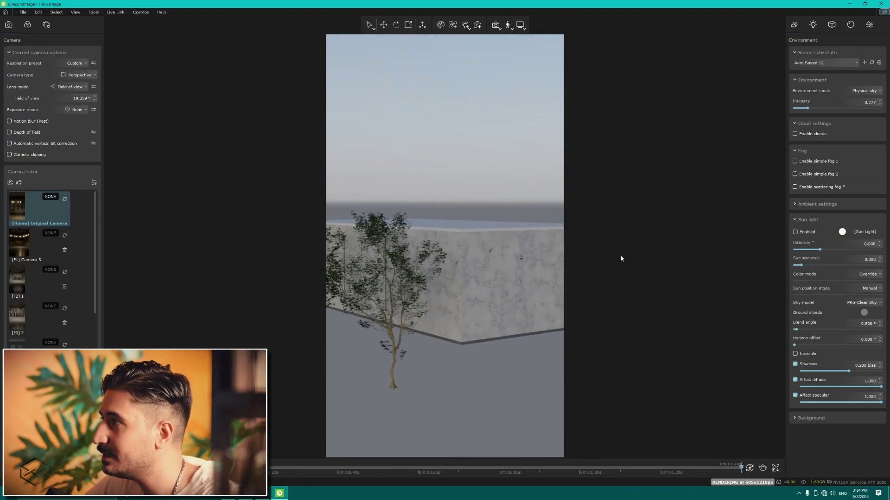
Attempt to load the Time VRSCENE file from the Kimia folder, keeping the Tim scene
left_click(24, 14)
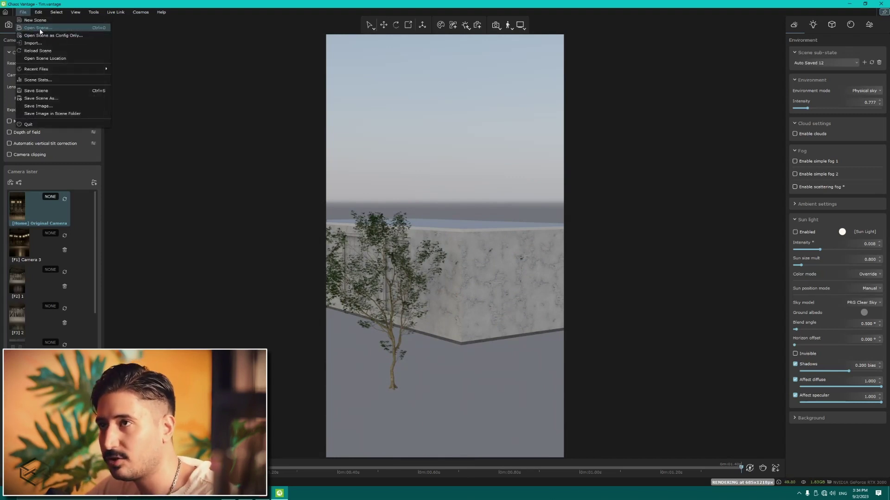
left_click(40, 31)
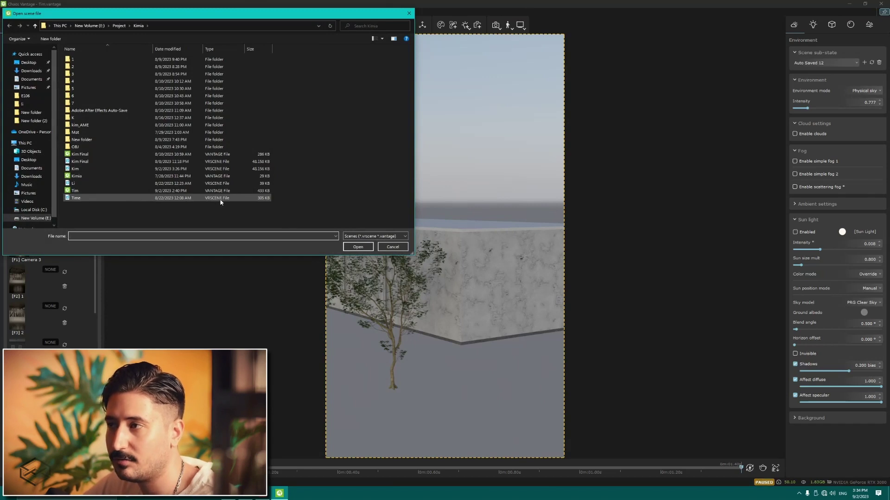
double_click(200, 201)
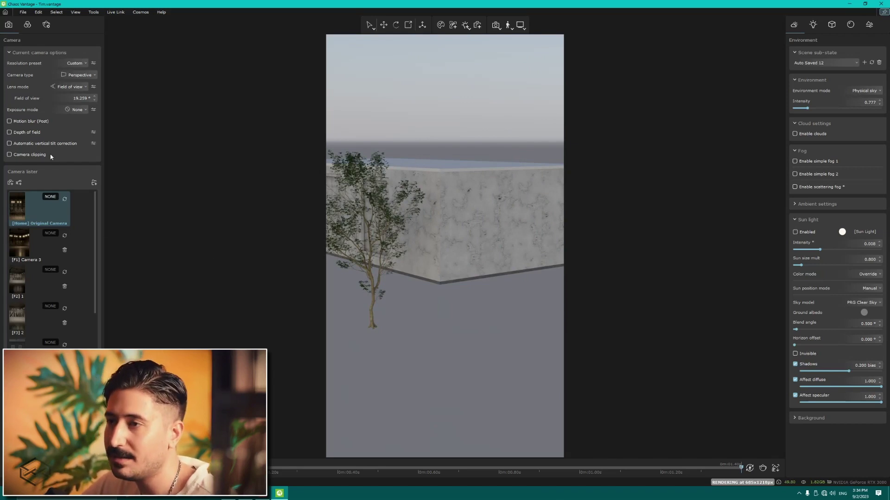
Switch from the Original Camera to [F1] Camera 3 and fly close to the TIMELESS ROOM letters
double_click(15, 205)
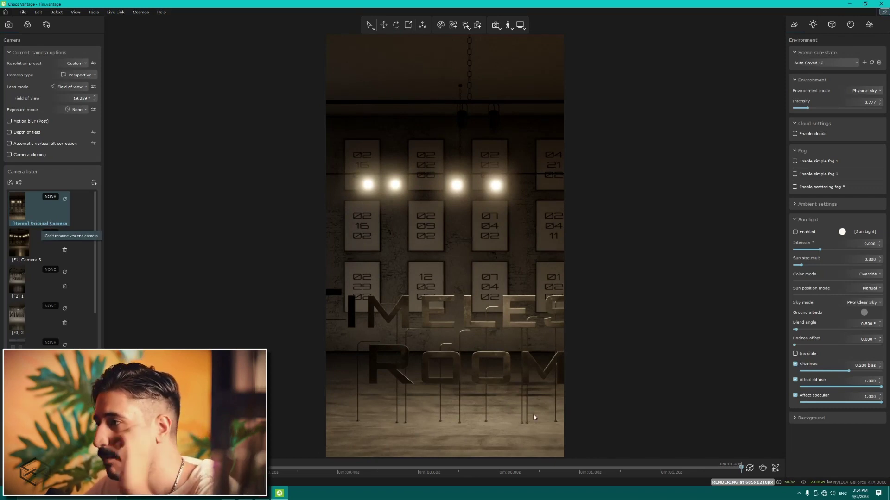
left_click(34, 233)
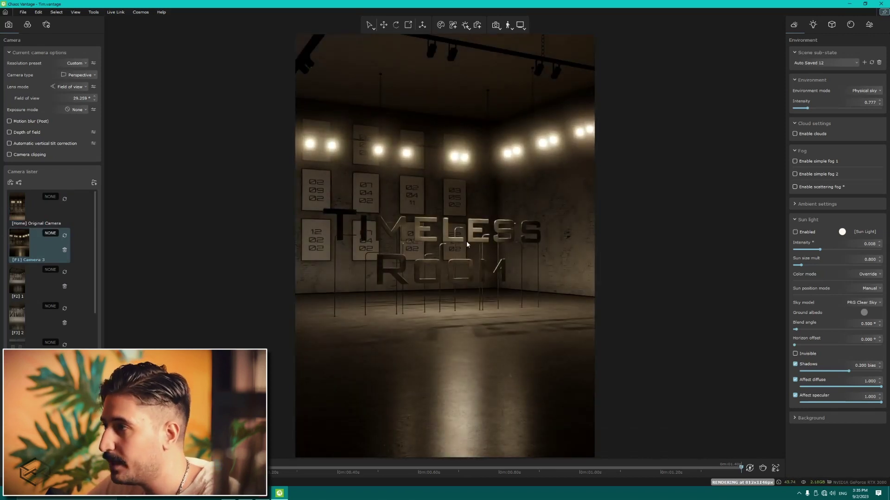
scroll(466, 241, "up", 2)
scroll(460, 242, "up", 2)
scroll(460, 243, "up", 2)
scroll(436, 254, "up", 2)
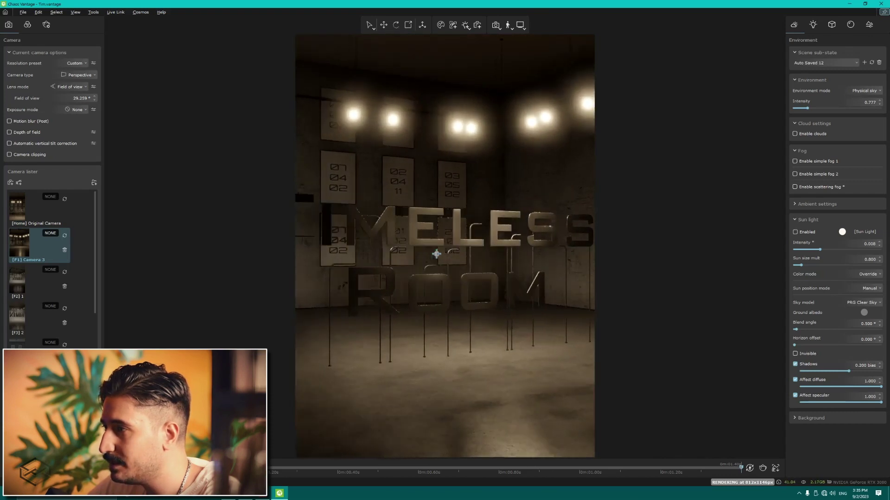
key("a")
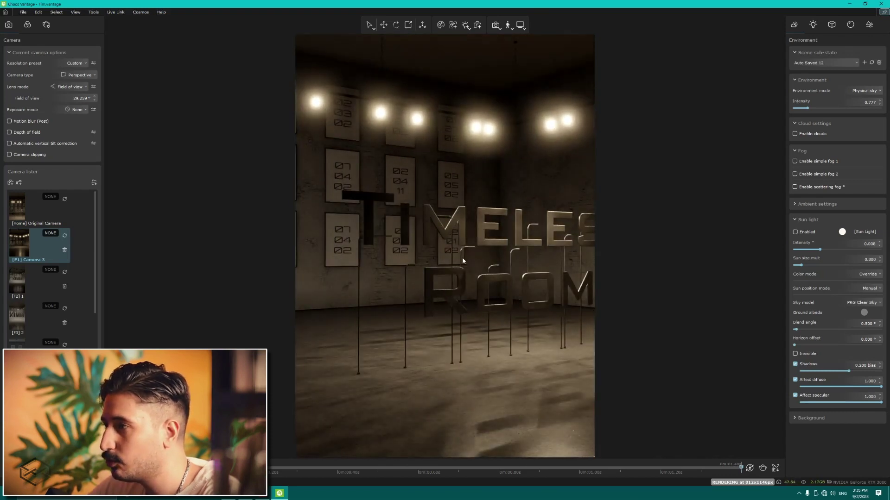
key("s")
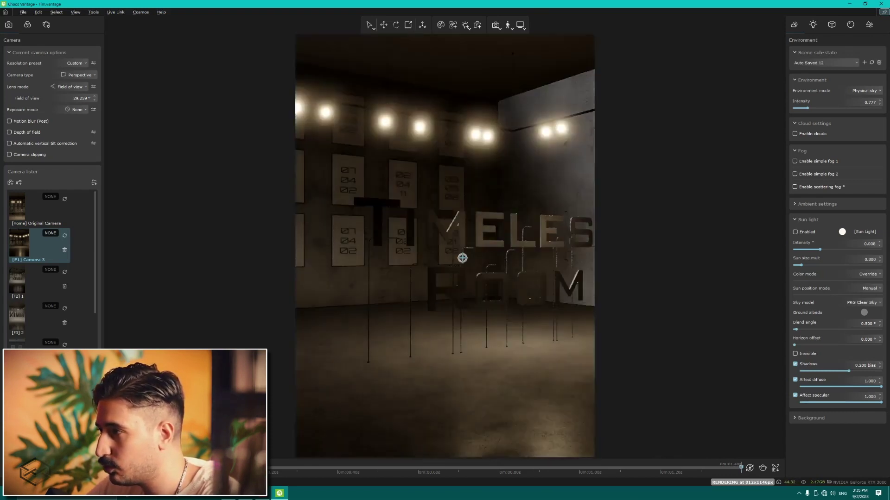
Select the TIMELESS ROOM letters and move the camera to look down on them from above
key("d")
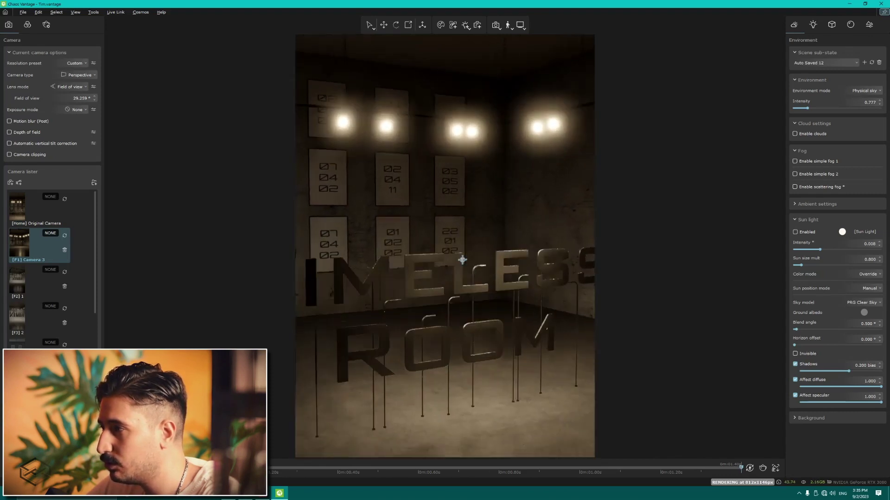
key("w")
left_click(468, 240)
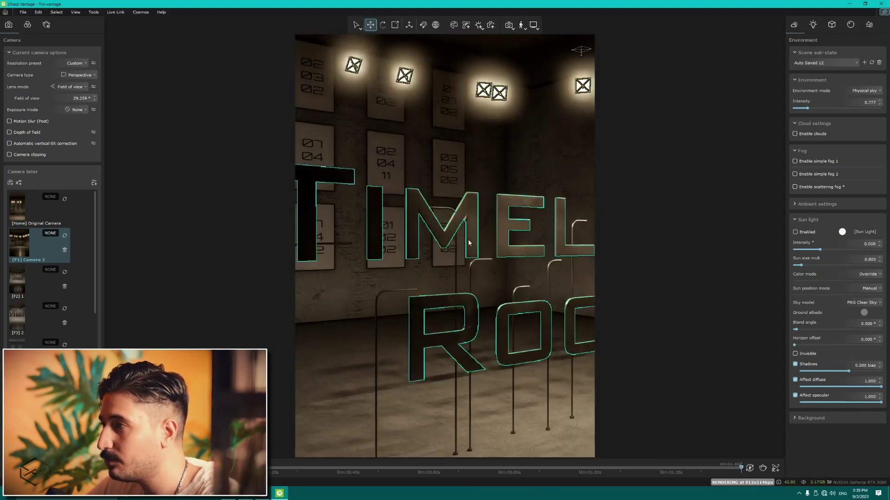
key("e")
mouse_move(518, 254)
left_mouse_down()
mouse_move(430, 215)
mouse_move(502, 252)
mouse_move(468, 237)
left_mouse_up()
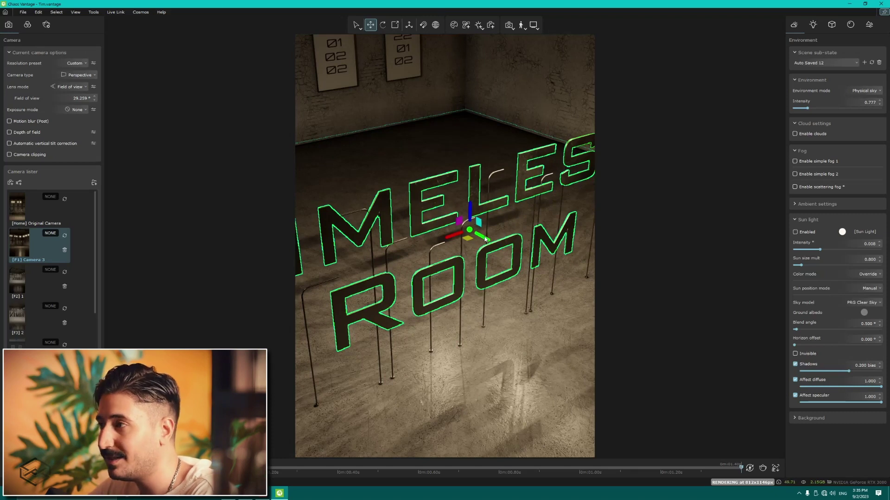
left_click_drag(485, 239, 516, 252)
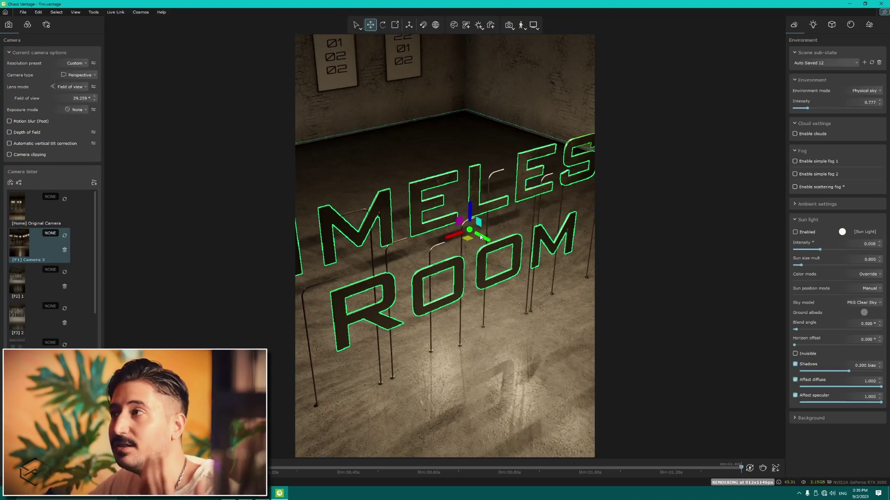
left_click(509, 26)
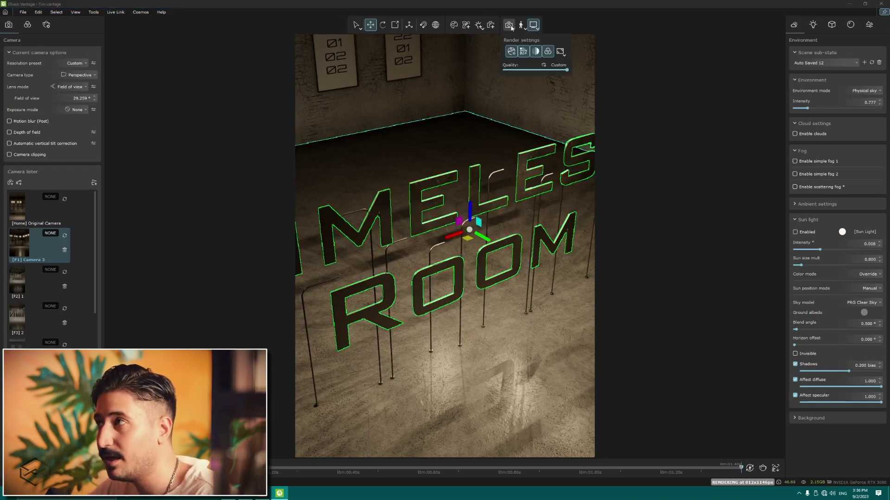
Pause the live rendering and show the Objects outliner in the right panel
left_click(511, 51)
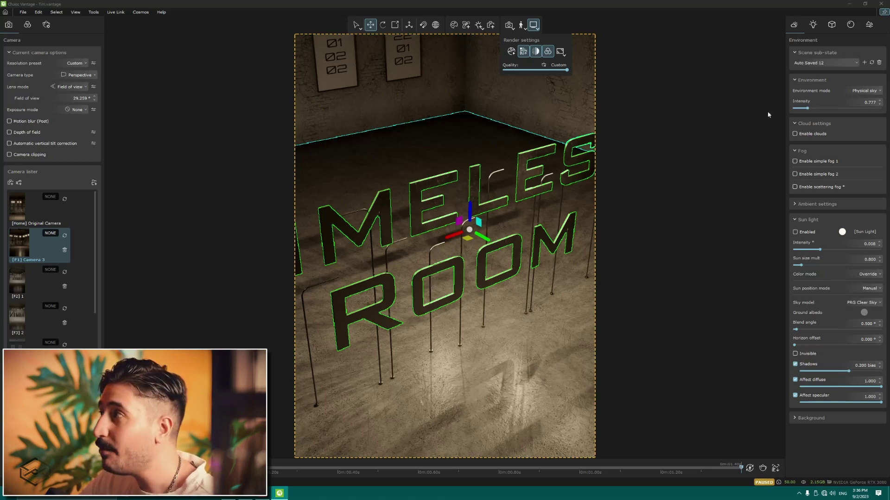
left_click(834, 30)
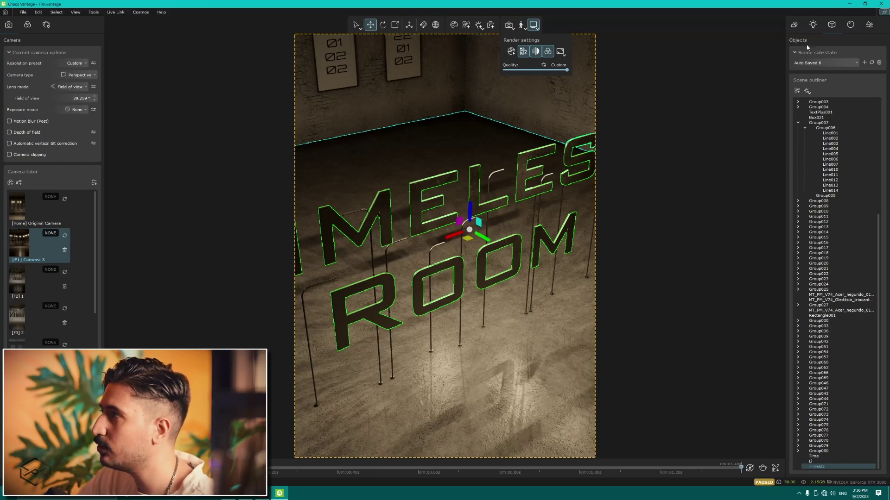
Browse the Environment, Lights and Objects tabs, then show the scene's Materials list
left_click(799, 30)
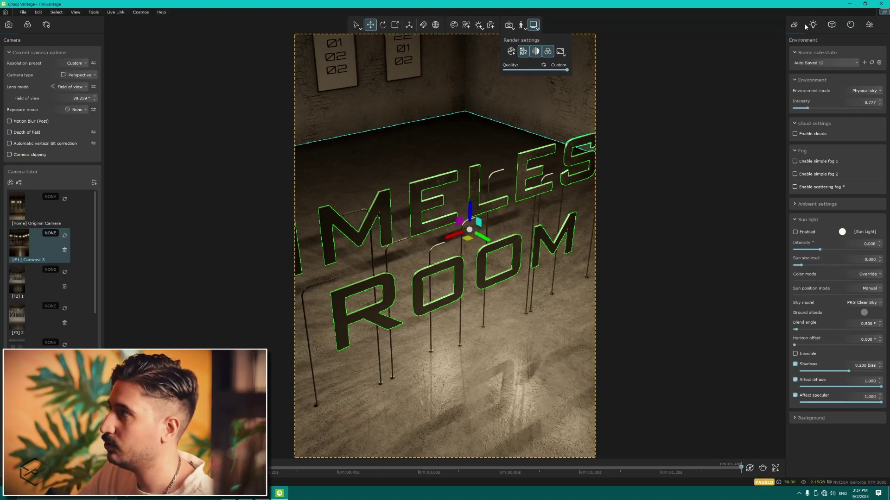
left_click(818, 24)
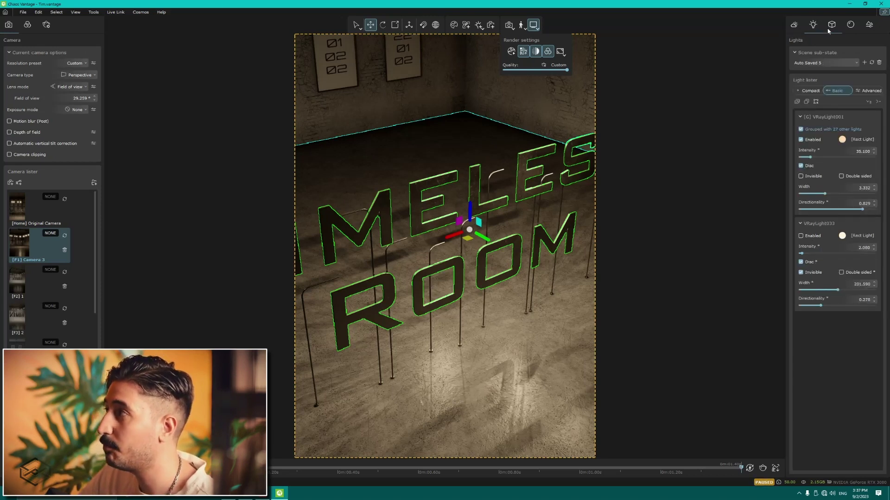
left_click(829, 27)
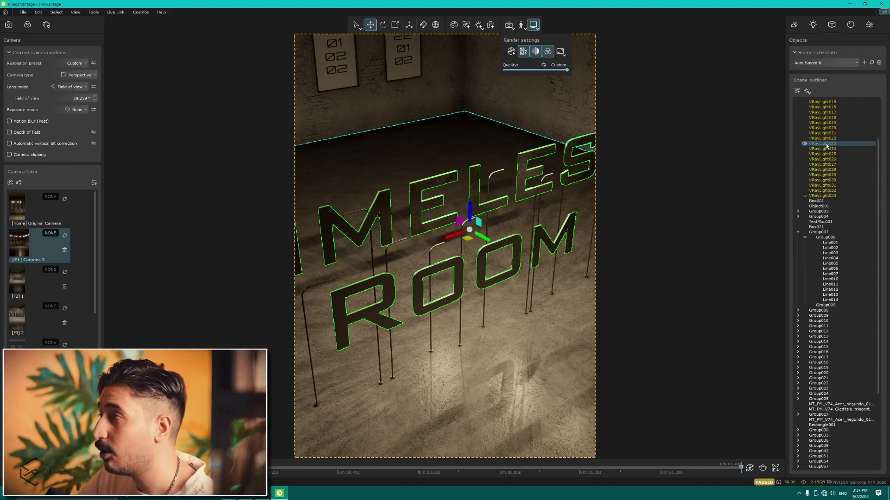
scroll(827, 145, "up", 4)
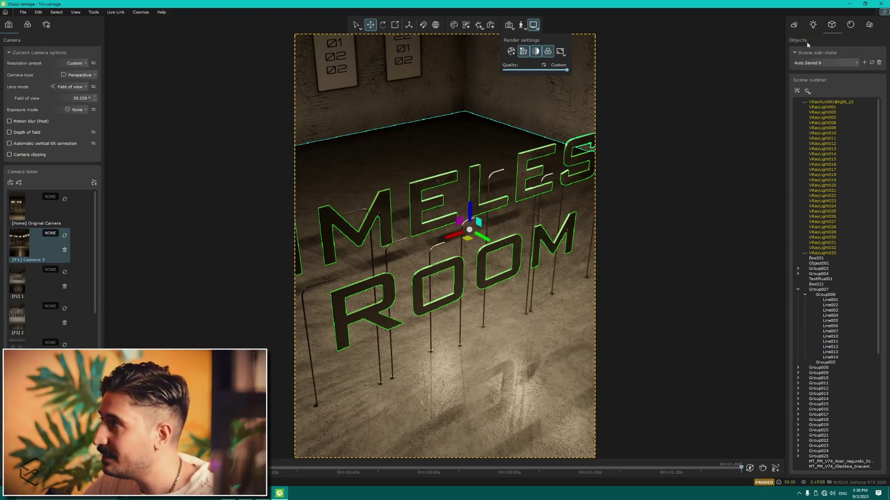
left_click(851, 25)
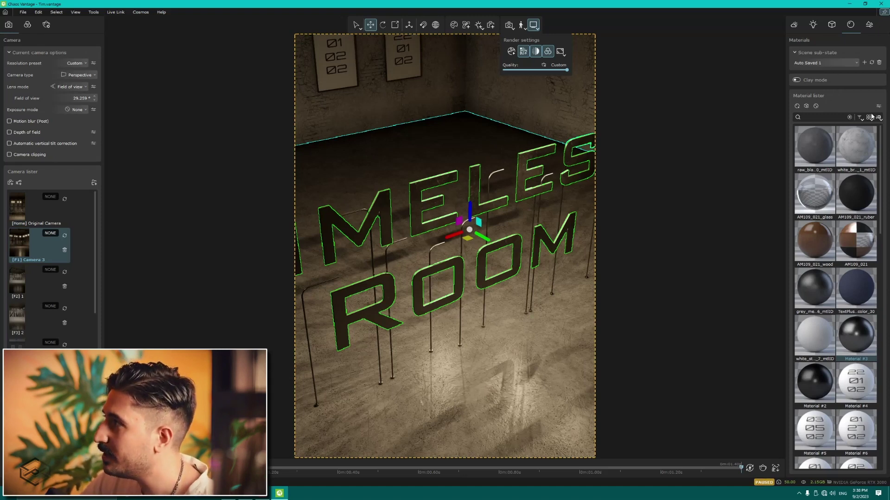
Resume live rendering and apply the white cracked material to the letters
scroll(880, 156, "down", 1)
mouse_move(880, 155)
left_mouse_down()
mouse_move(884, 363)
mouse_move(884, 218)
left_mouse_up()
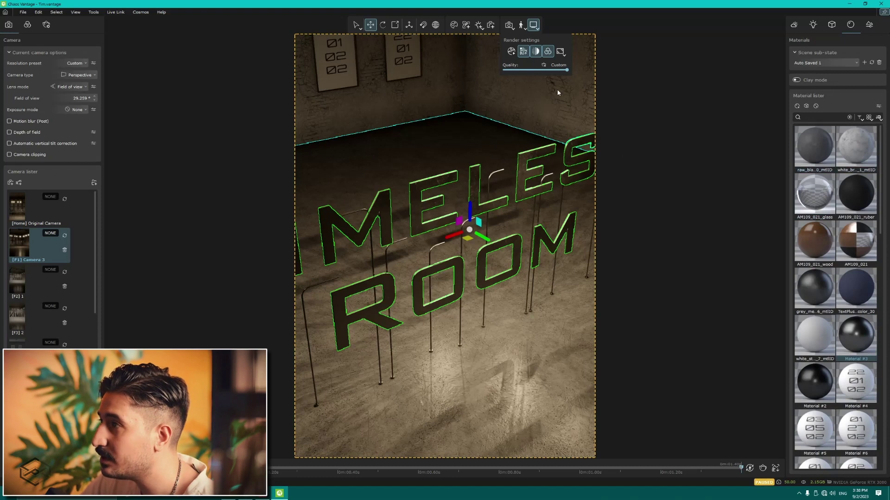
left_click_drag(855, 161, 489, 210)
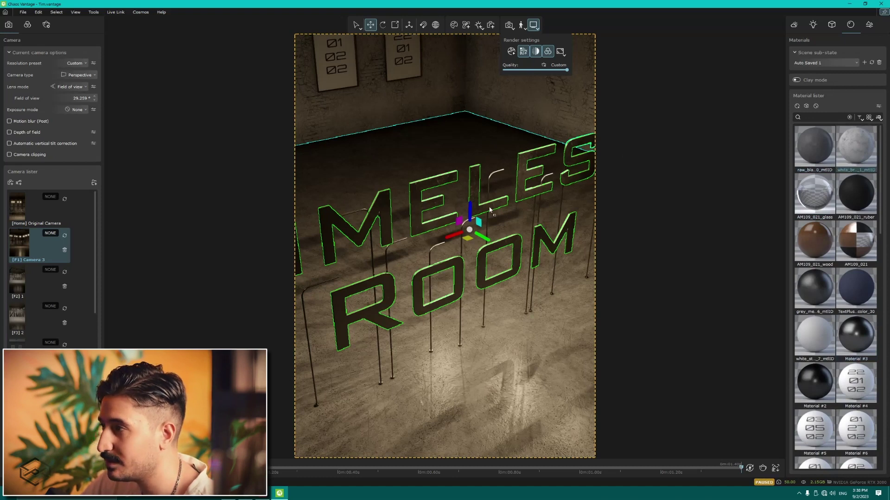
left_click(511, 51)
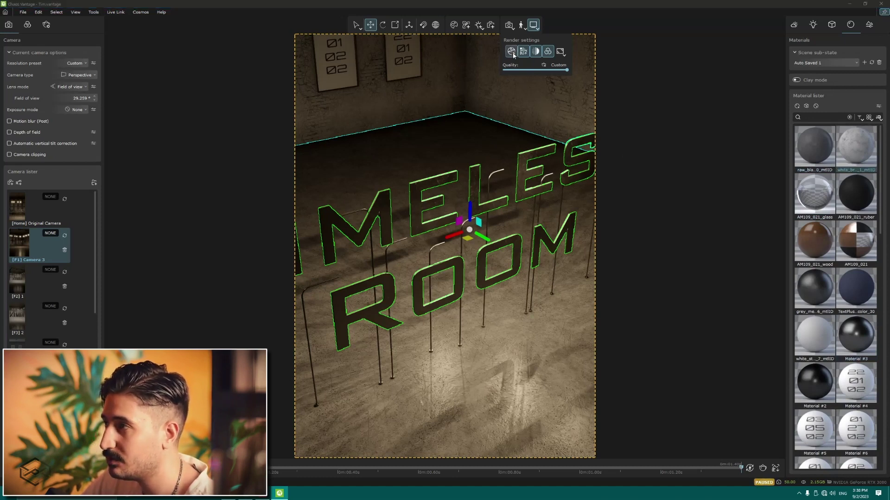
left_click_drag(864, 147, 417, 227)
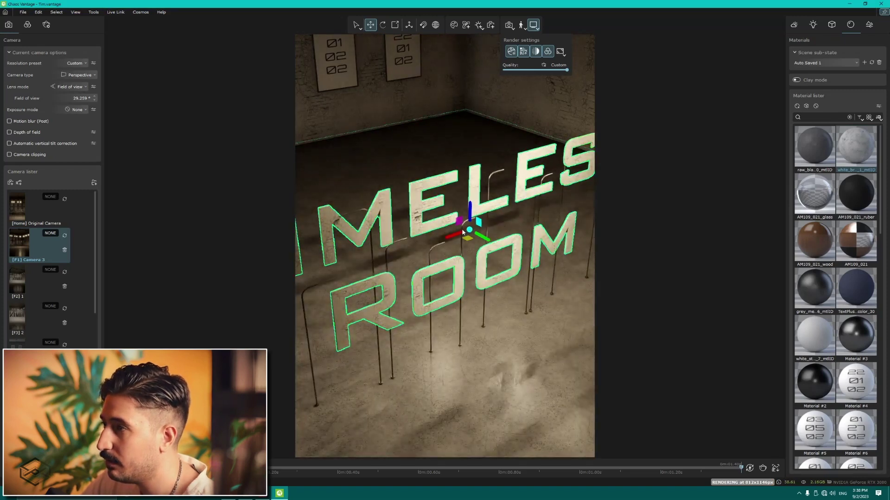
Undo the material change and return the view to Camera 3 with F1
scroll(416, 229, "up", 3)
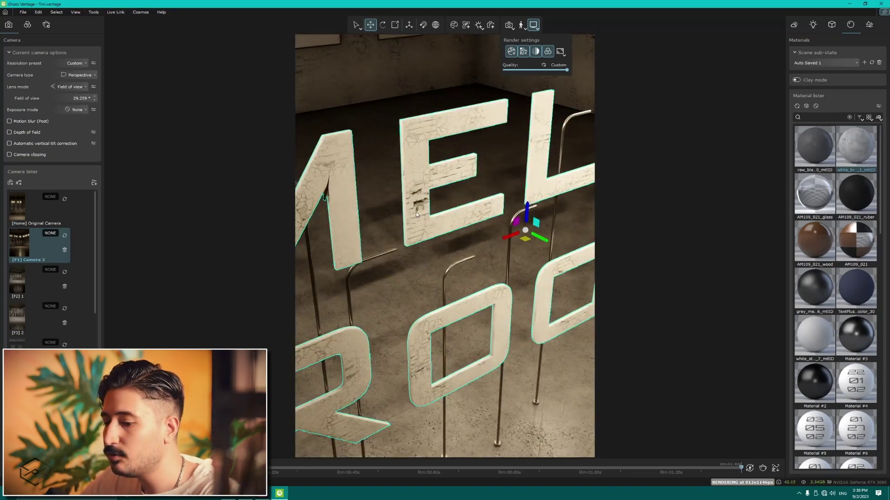
key("ctrl+z")
scroll(814, 259, "down", 3)
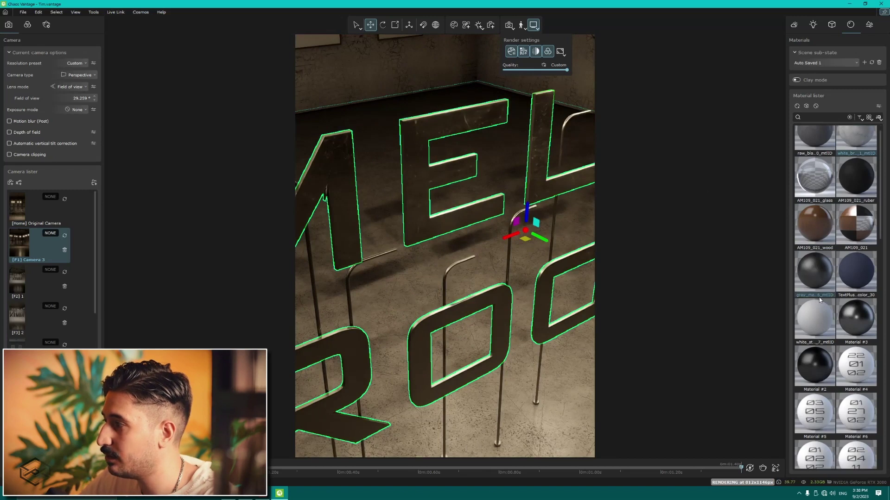
scroll(820, 342, "down", 1)
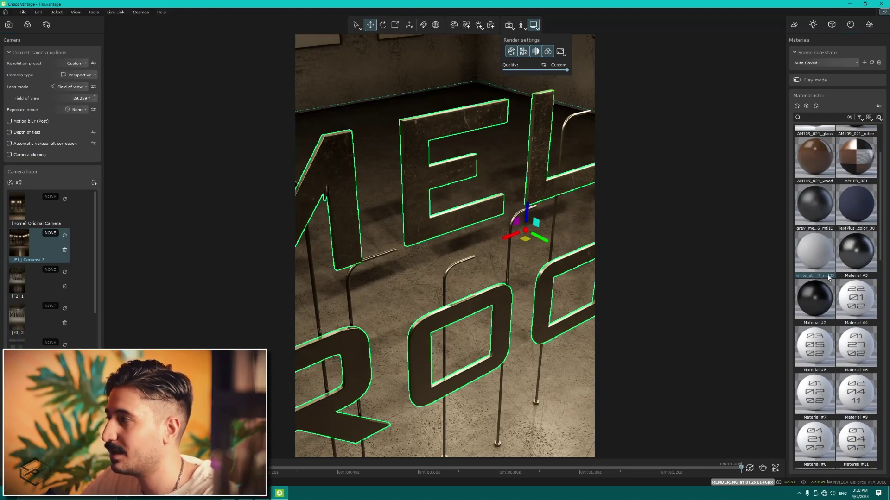
scroll(821, 211, "up", 3)
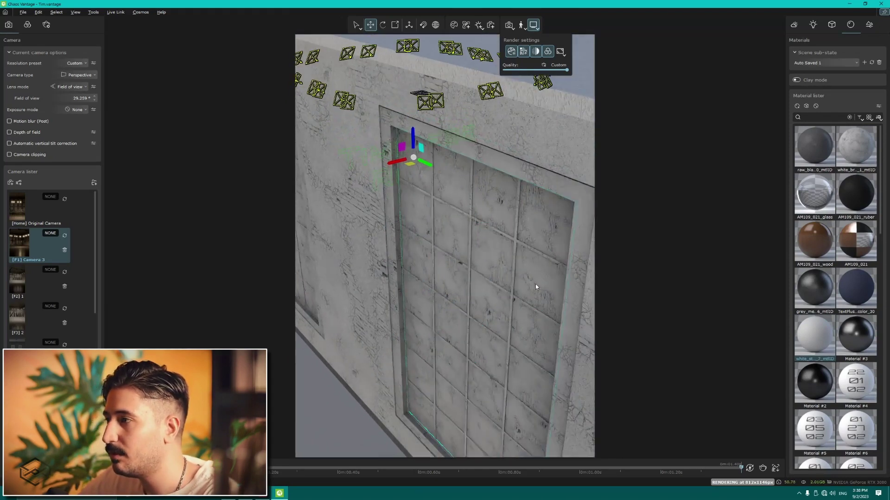
scroll(535, 281, "up", 5)
key("F1")
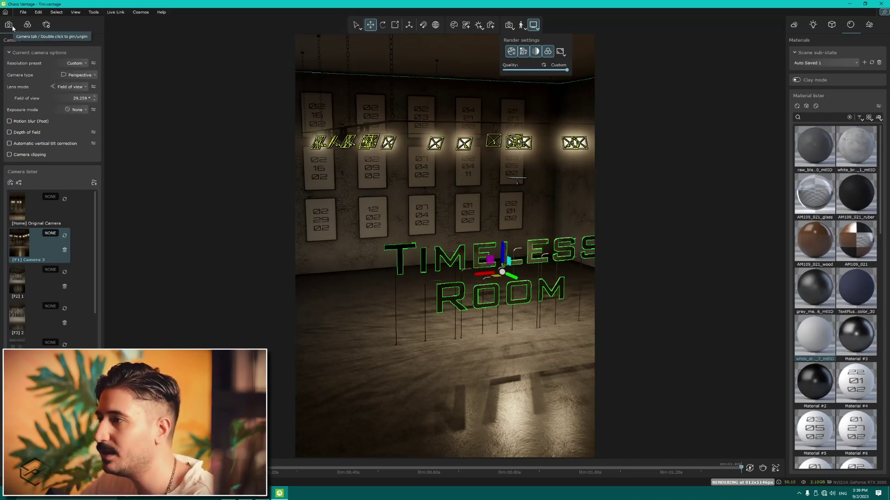
Move the camera to frame the whole lit poster wall and the TIMELESS ROOM sign
left_click_drag(342, 284, 2, 183)
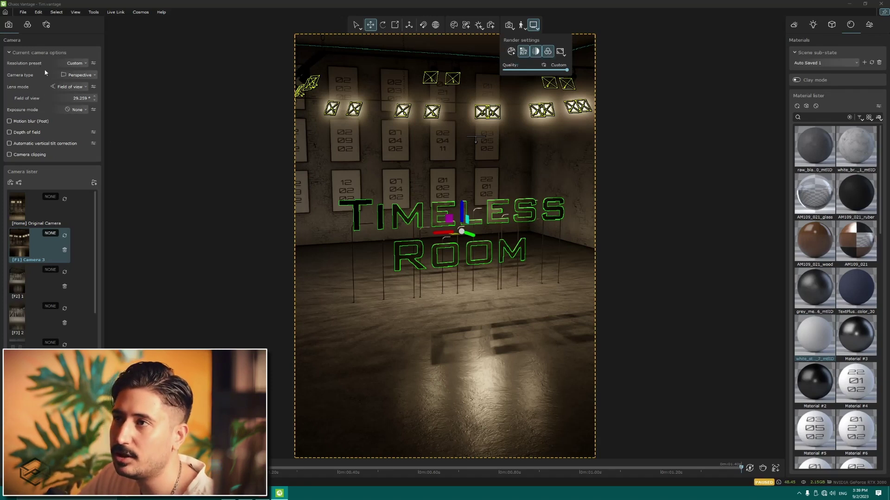
Resume rendering, orbit around the sign, and set the resolution preset to HD 720p
left_click(510, 52)
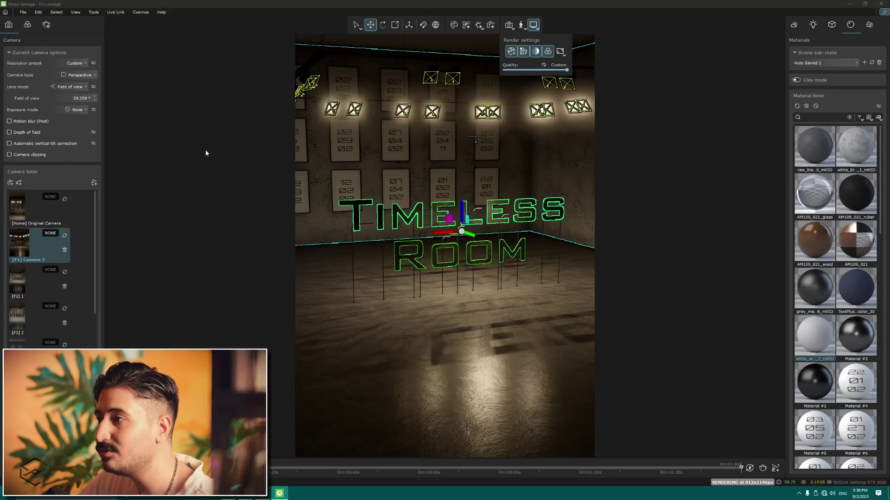
scroll(436, 222, "up", 3)
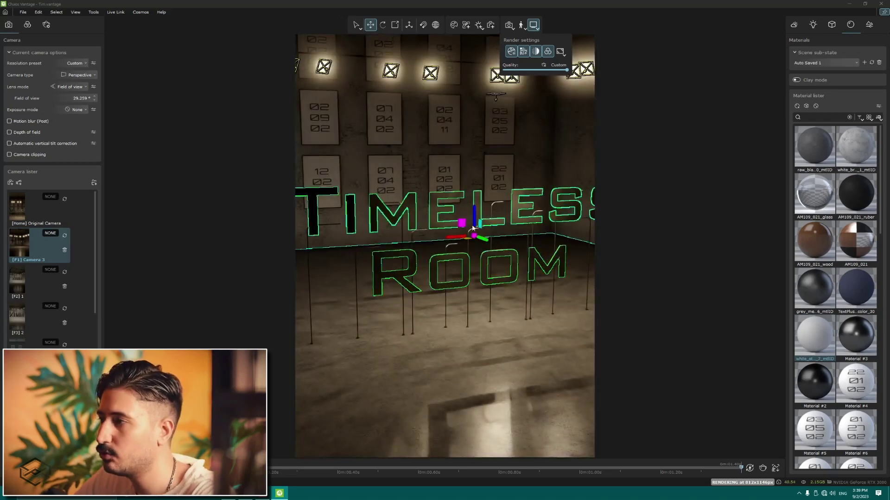
left_click_drag(473, 228, 394, 161)
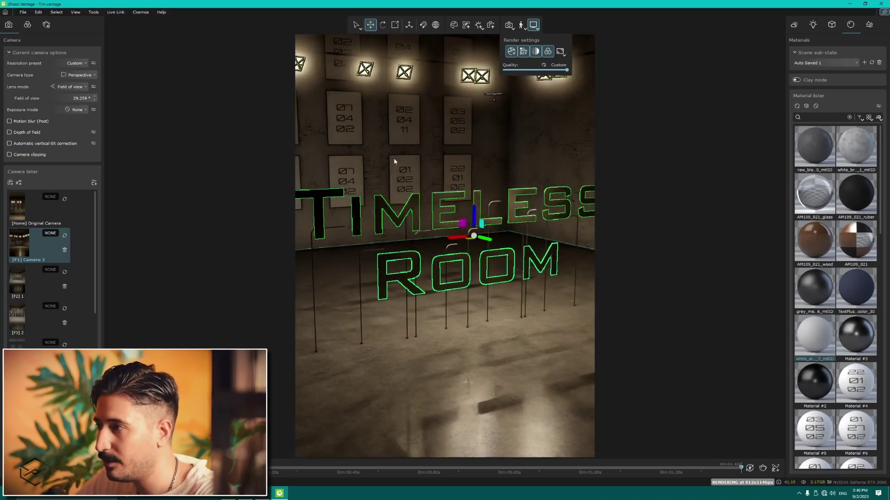
left_click(85, 64)
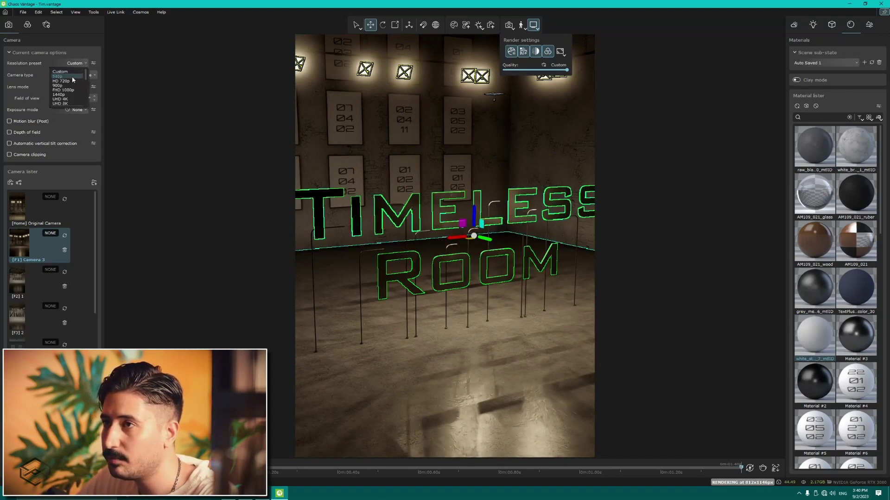
left_click(71, 79)
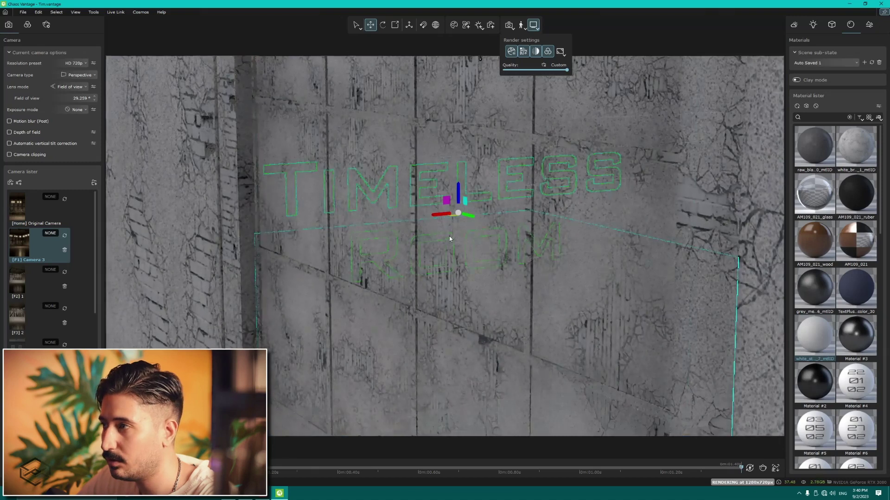
scroll(449, 238, "up", 3)
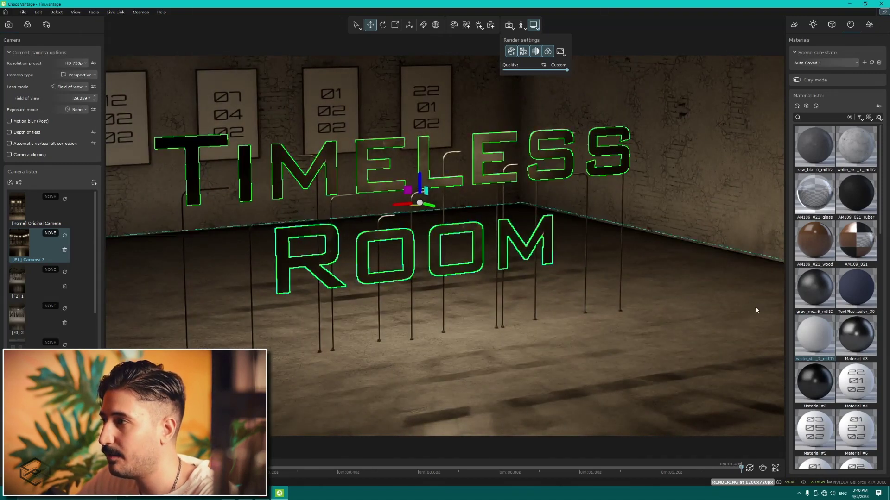
Set the resolution preset to 540p and move the camera closer to the letters
left_click(82, 66)
left_click(73, 79)
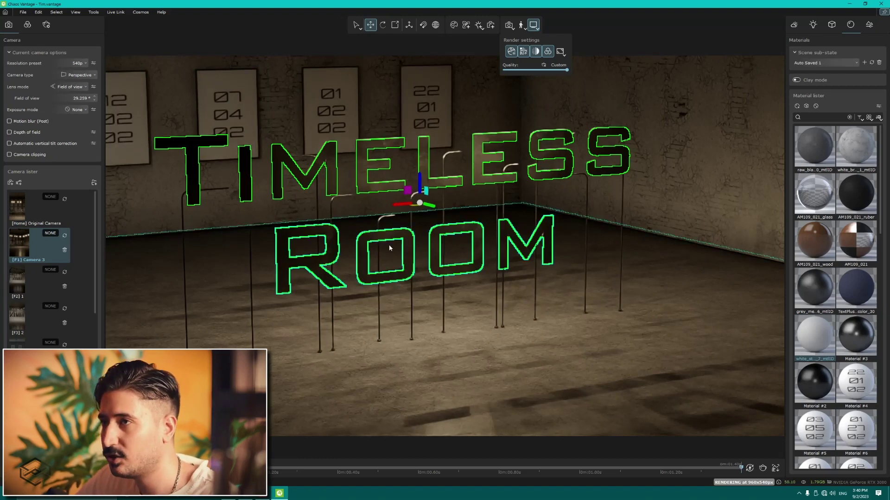
left_click(80, 63)
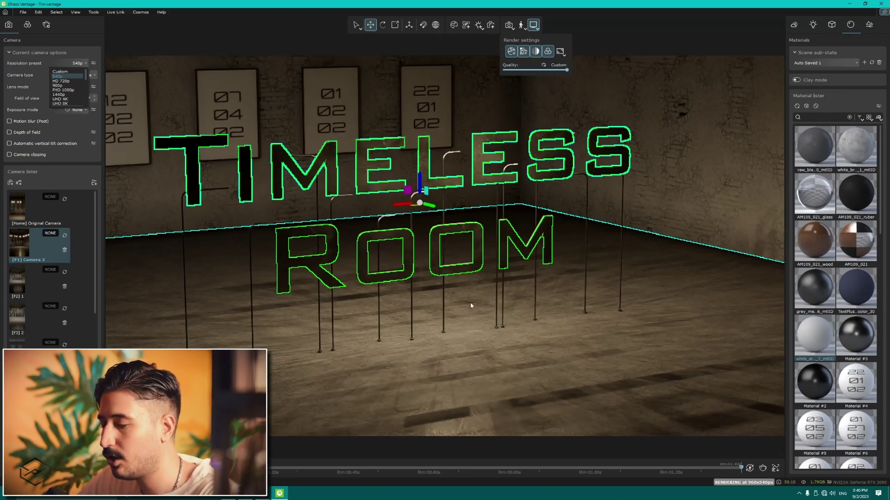
left_click_drag(471, 304, 469, 298)
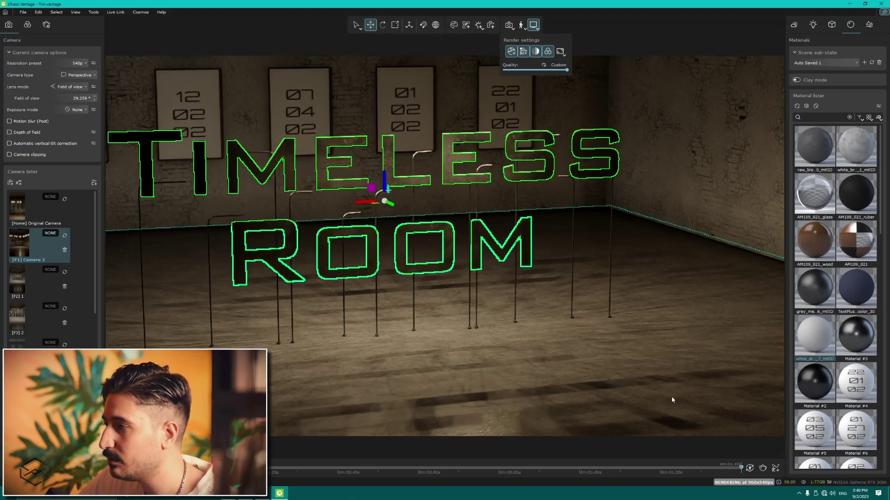
Keep 540p in the preset list and collapse the Current camera options
left_click(77, 65)
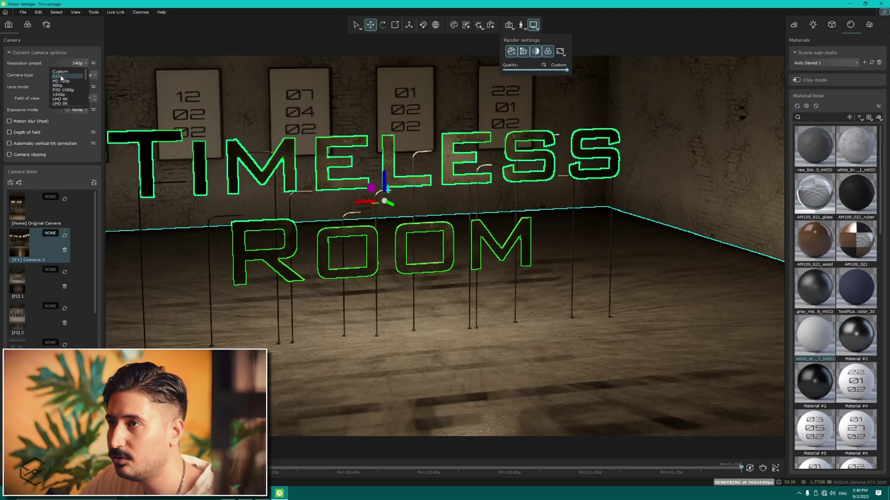
left_click(46, 90)
scroll(169, 155, "up", 2)
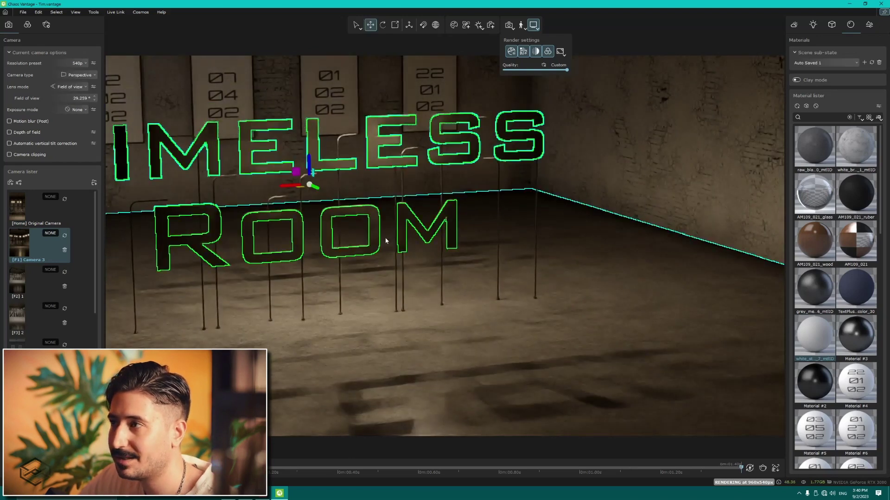
scroll(170, 155, "down", 3)
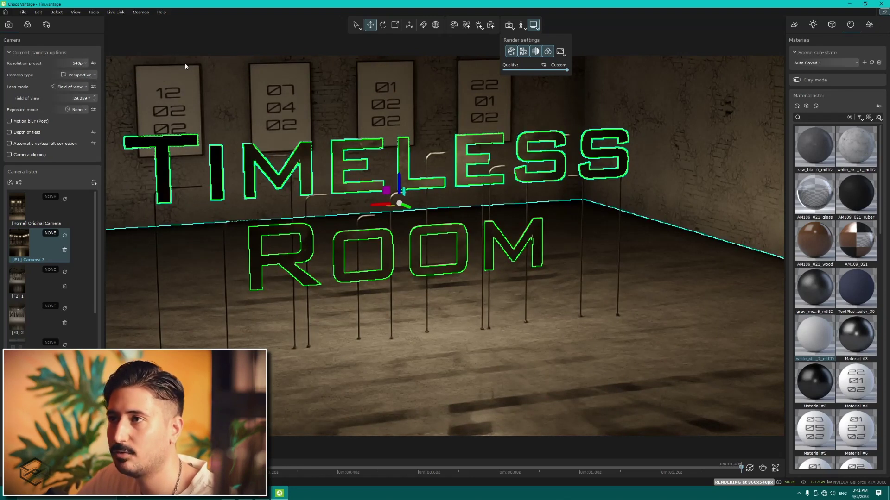
left_click(78, 64)
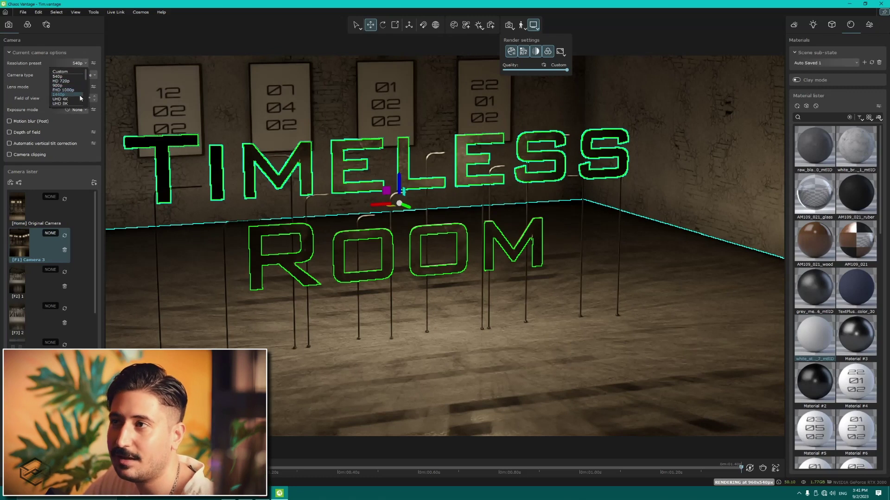
left_click(58, 56)
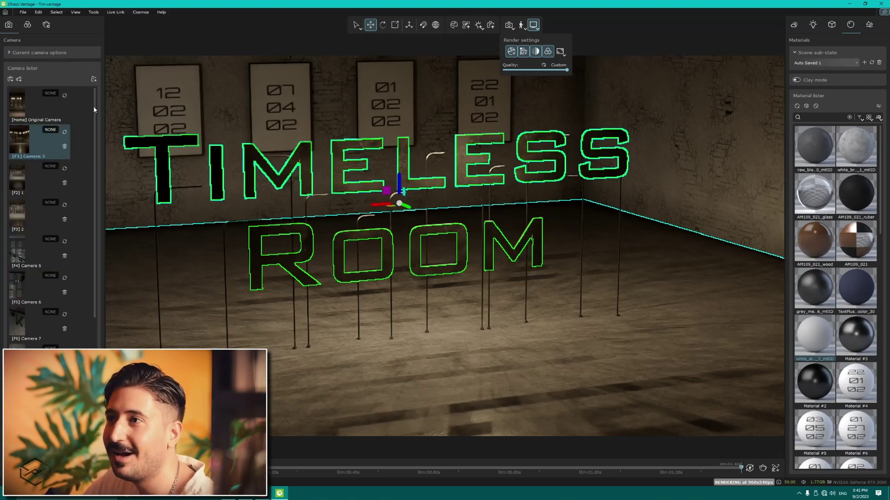
Expand camera options and try orthographic projection before returning to perspective
left_click(26, 52)
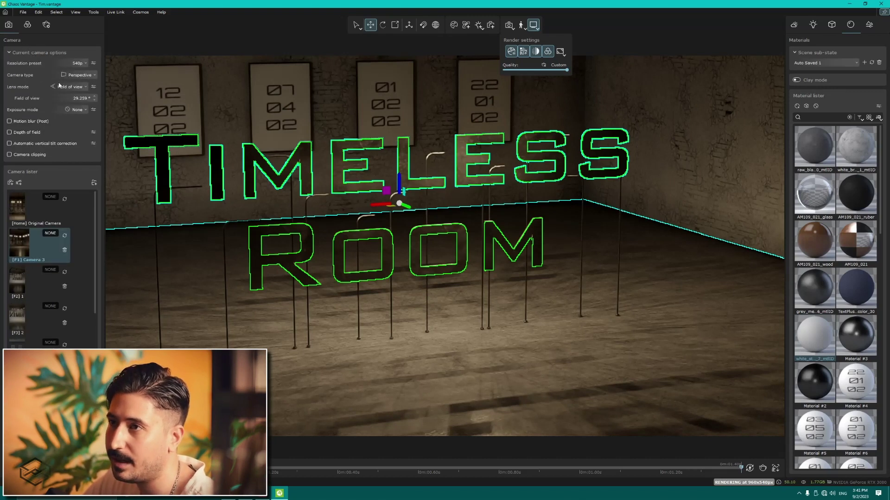
left_click(91, 76)
left_click(75, 90)
mouse_move(488, 226)
left_mouse_down()
mouse_move(251, 223)
mouse_move(305, 223)
left_mouse_up()
left_click(76, 83)
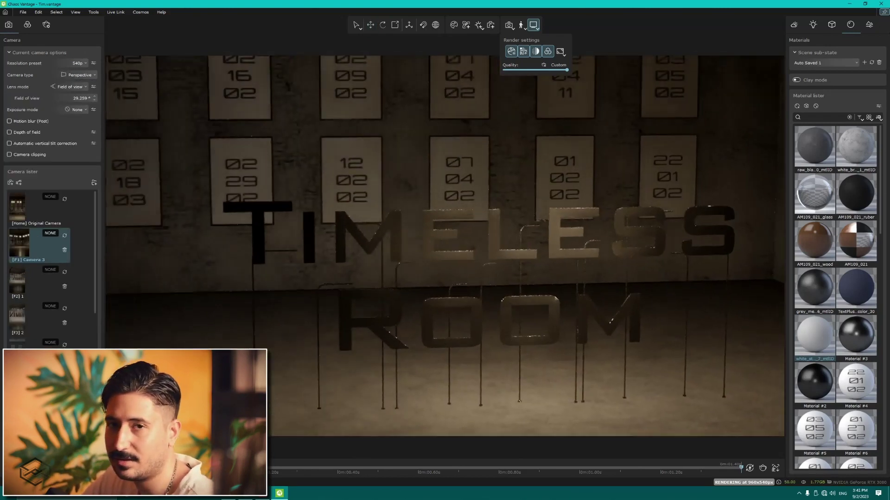
Select the letters, move closer, and switch to the original home camera view
left_click(463, 246)
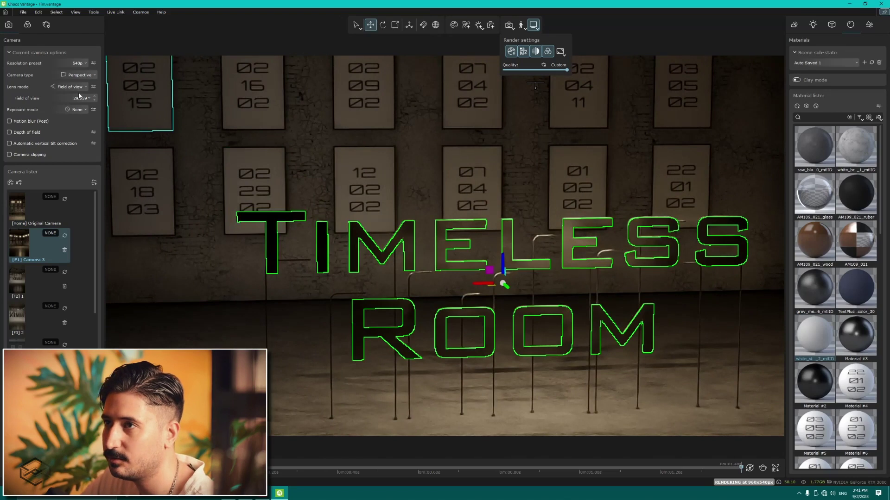
left_click_drag(352, 260, 431, 225)
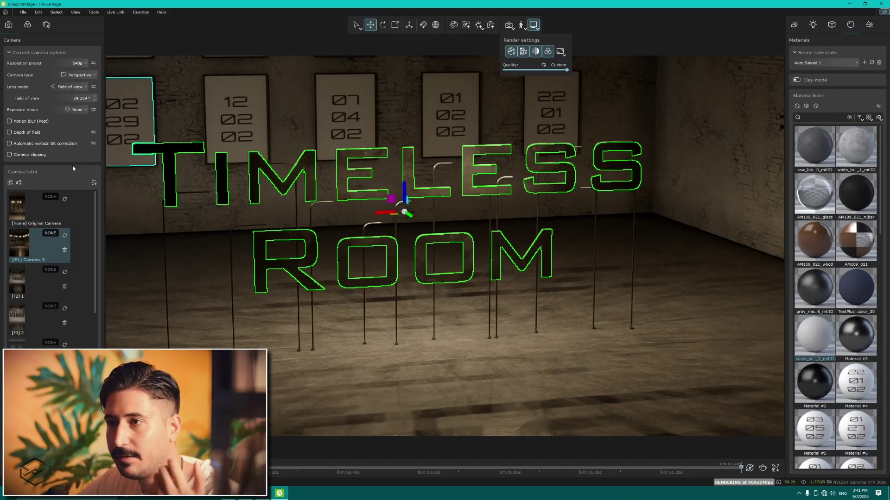
left_click(19, 215)
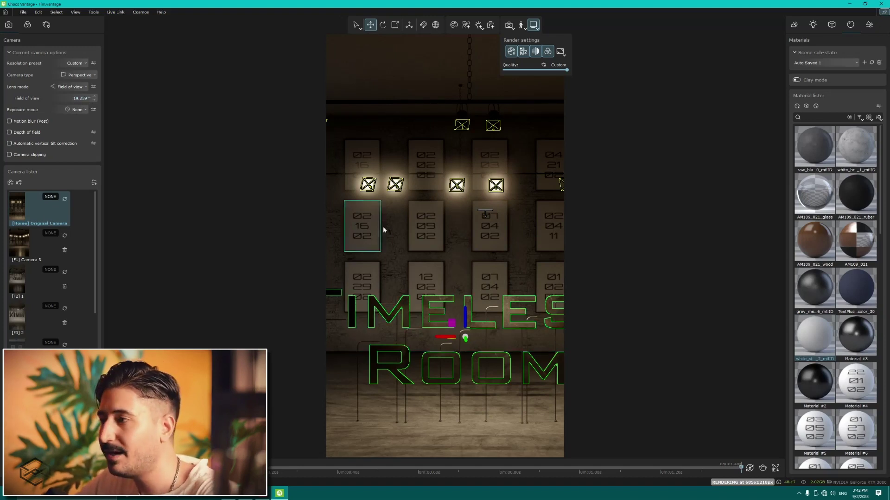
Orbit the view across wall and floor and set the resolution preset to 540p
scroll(470, 219, "up", 3)
left_click_drag(469, 219, 454, 197)
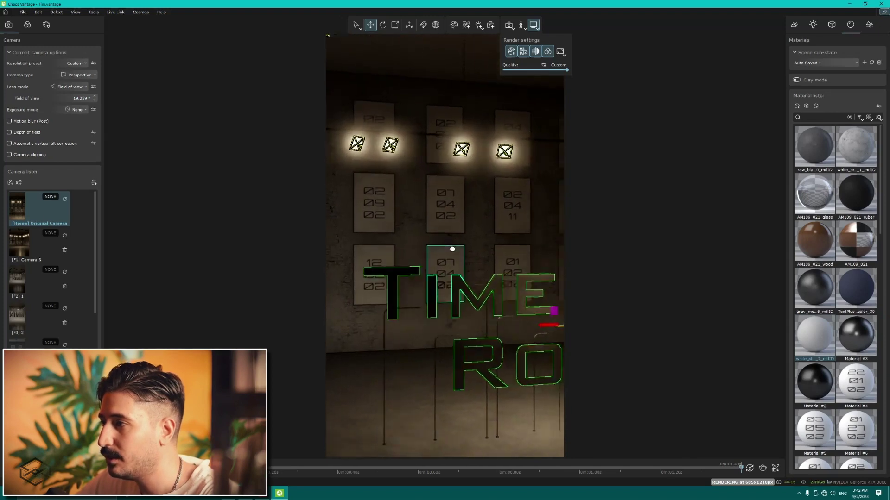
scroll(454, 197, "up", 5)
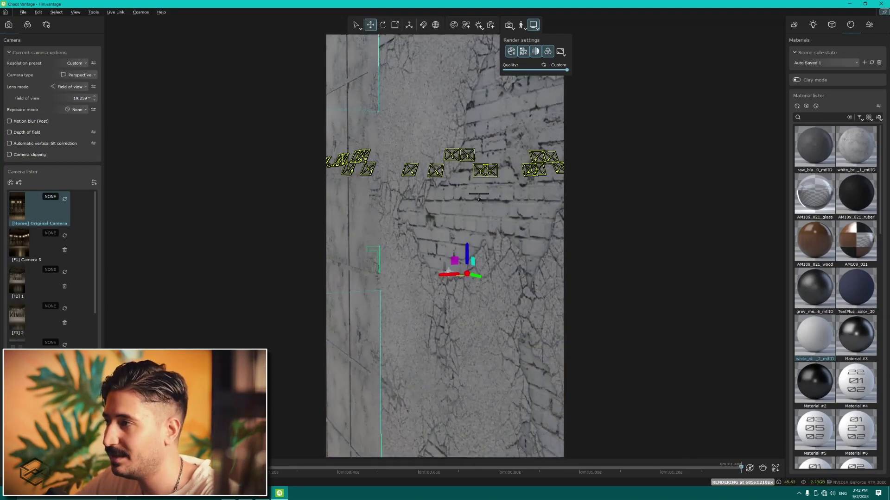
mouse_move(478, 195)
left_mouse_down()
mouse_move(462, 321)
mouse_move(475, 372)
left_mouse_up()
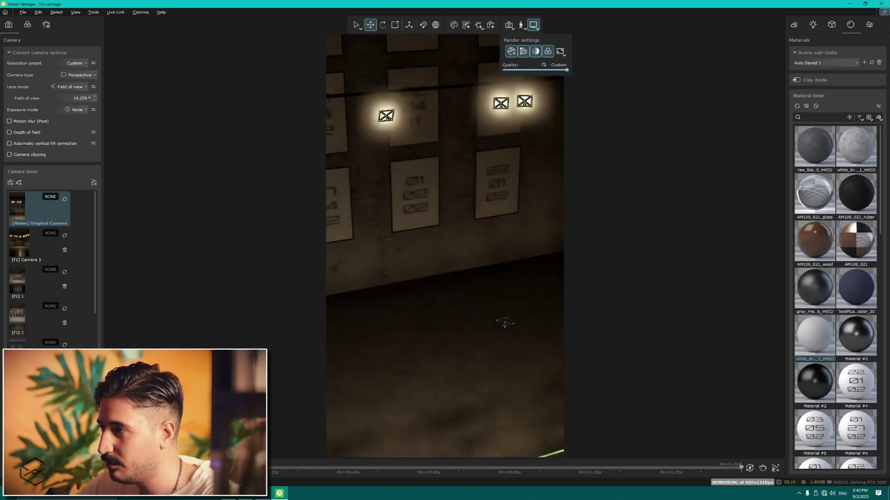
middle_click_drag(474, 372, 436, 246)
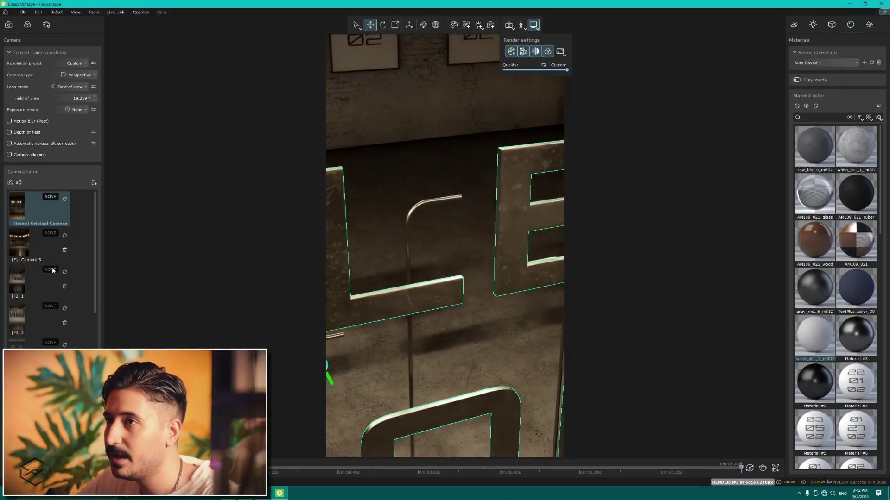
left_click(78, 65)
left_click(58, 76)
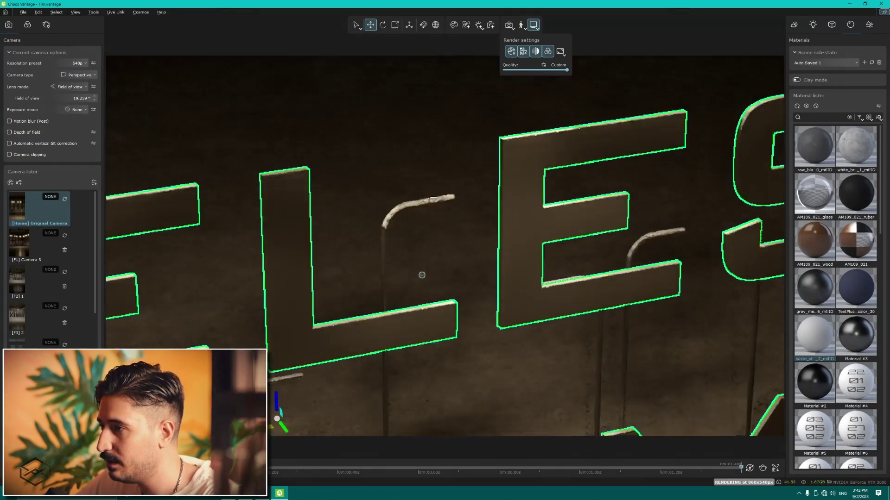
Widen the field of view to show the whole room and reveal advanced Sensor & Lens settings
left_click_drag(95, 99, 126, 345)
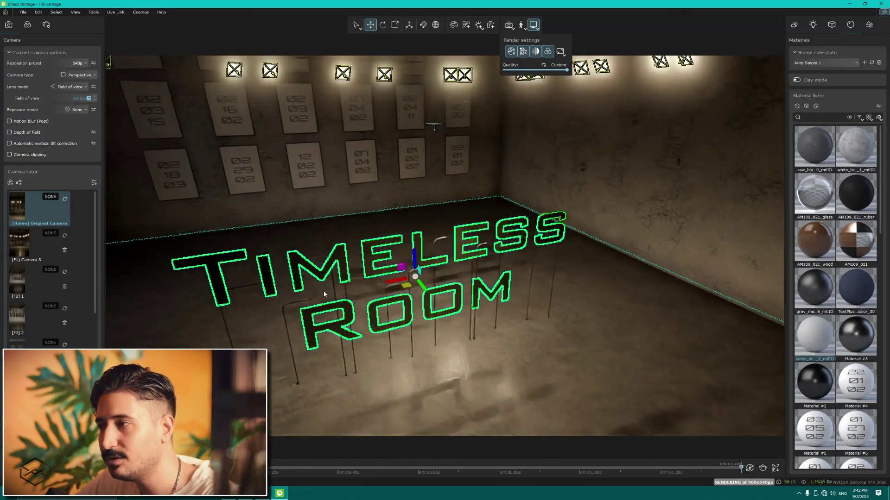
middle_click_drag(324, 290, 385, 281)
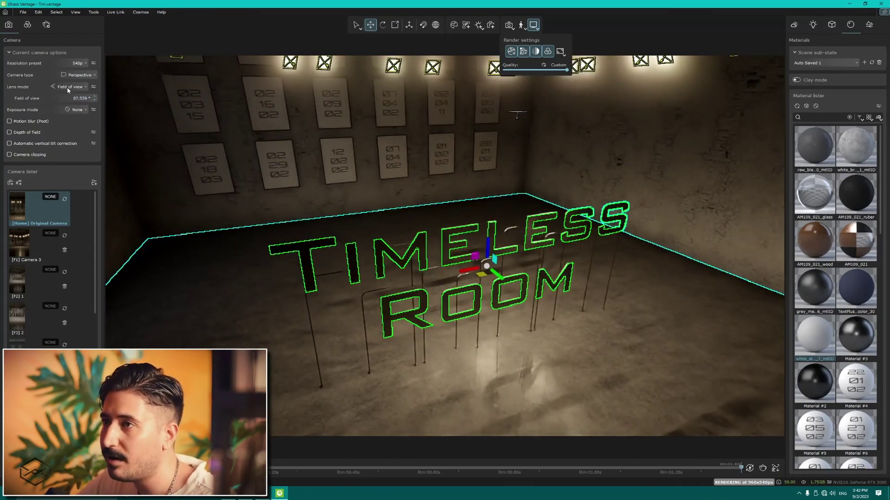
mouse_move(97, 98)
left_mouse_down()
mouse_move(90, 128)
mouse_move(91, 106)
left_mouse_up()
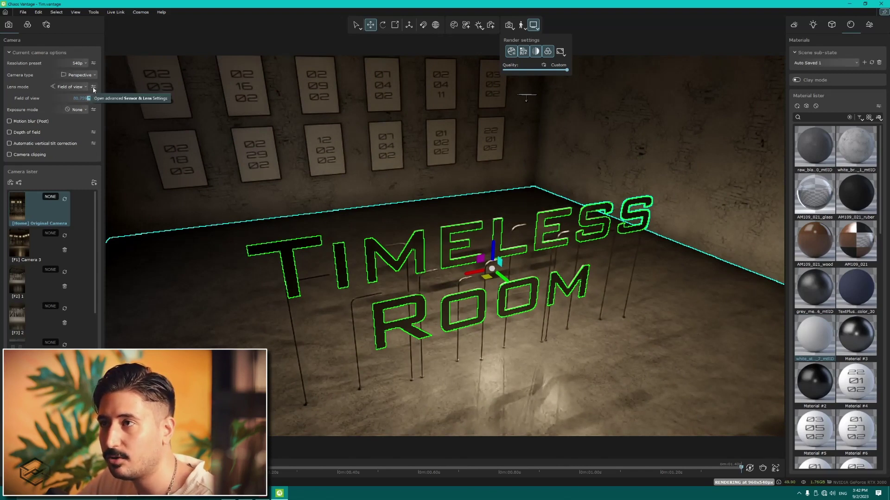
left_click(94, 88)
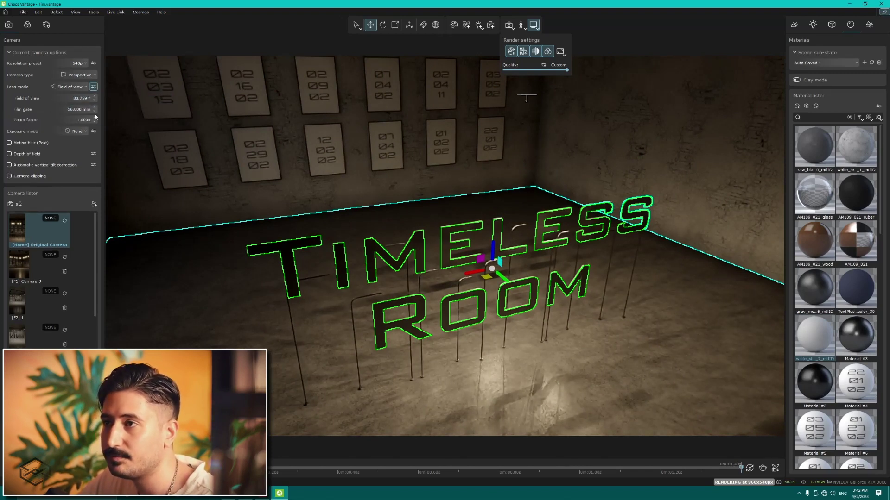
Try Focal length lens mode with a shorter focal length, then switch back to Field of view
left_click(71, 87)
left_click(70, 102)
mouse_move(93, 102)
left_mouse_down()
mouse_move(100, 132)
mouse_move(100, 88)
left_mouse_up()
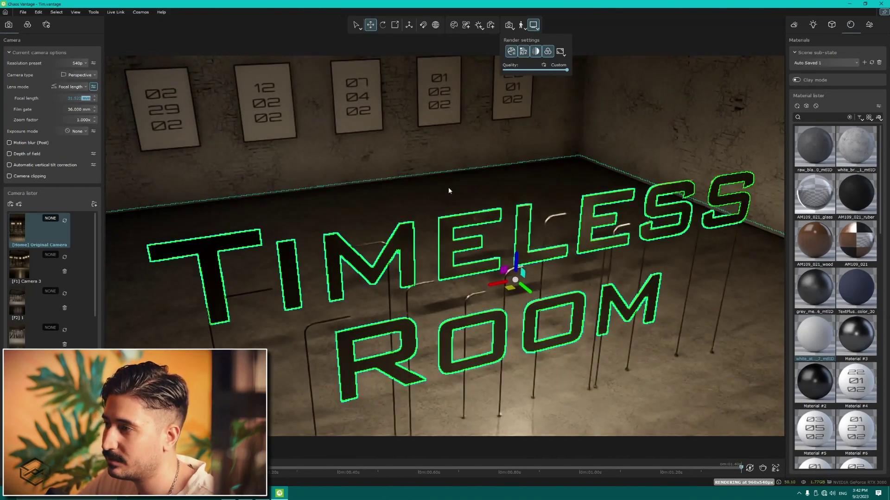
left_click(75, 87)
left_click(69, 103)
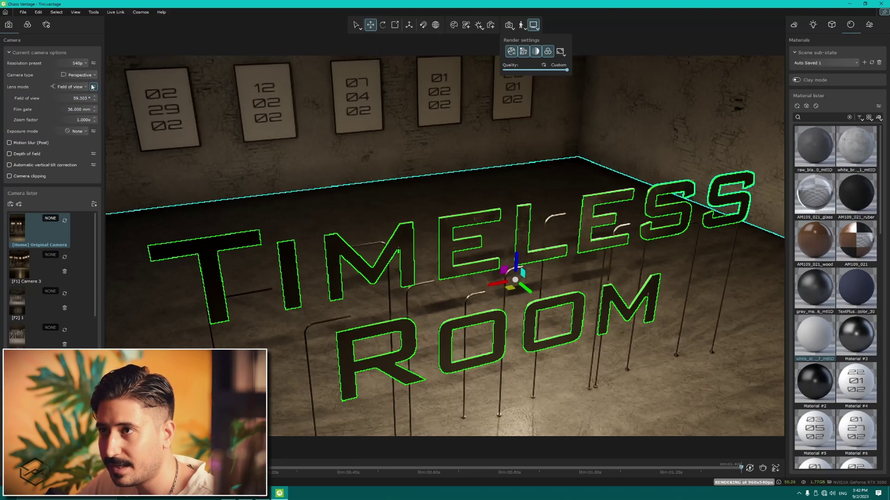
Adjust film gate and zoom factor, reset zoom to 1, and set field of view to 85.103°
mouse_move(94, 109)
left_mouse_down()
mouse_move(94, 131)
mouse_move(94, 110)
left_mouse_up()
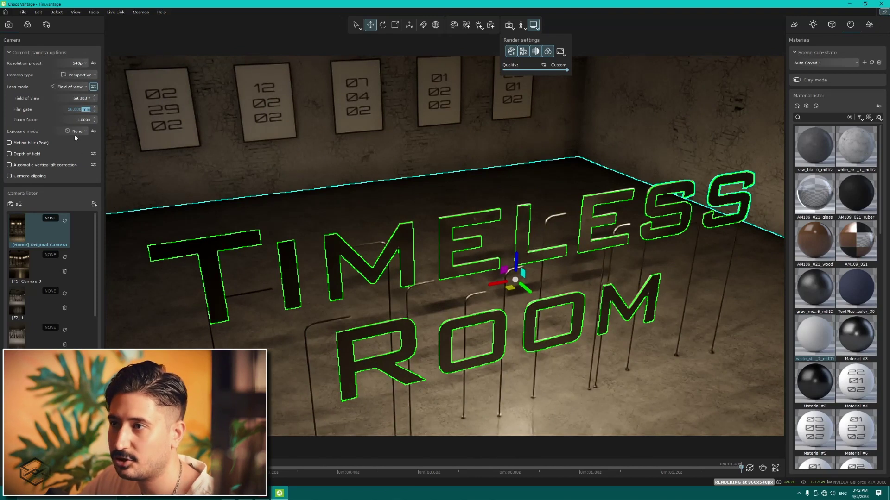
left_click_drag(95, 122, 94, 77)
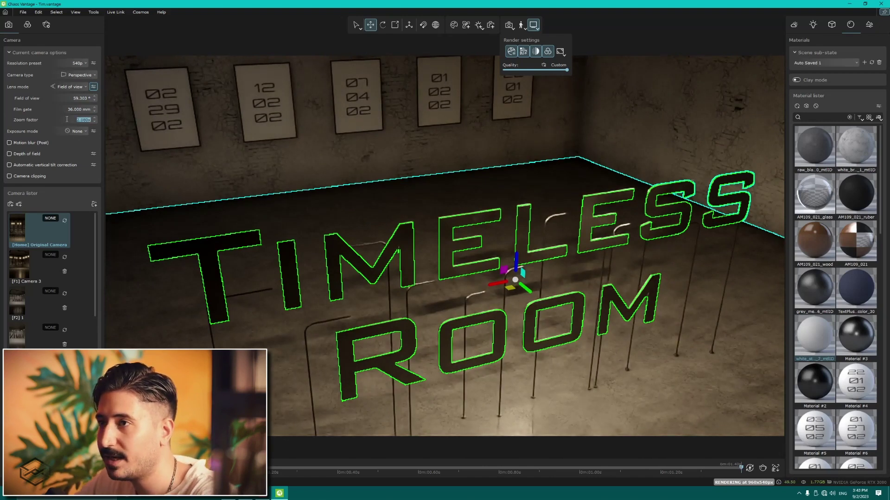
type("1x")
key("Return")
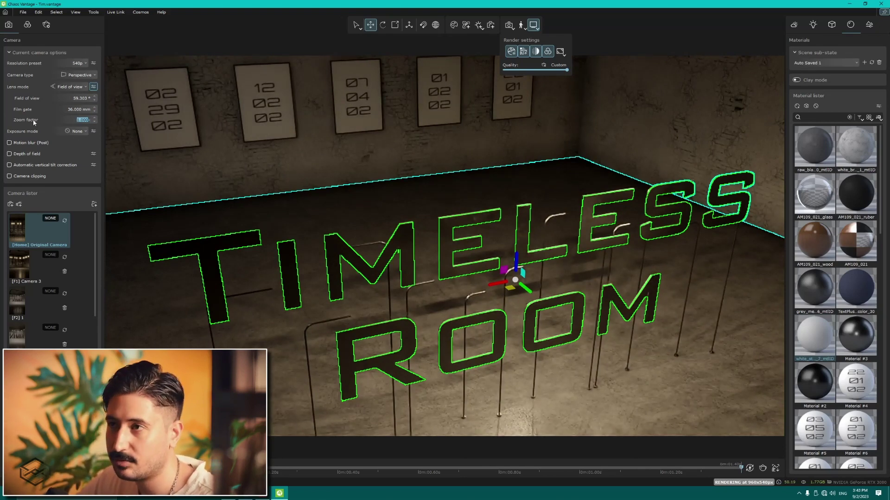
left_click(94, 87)
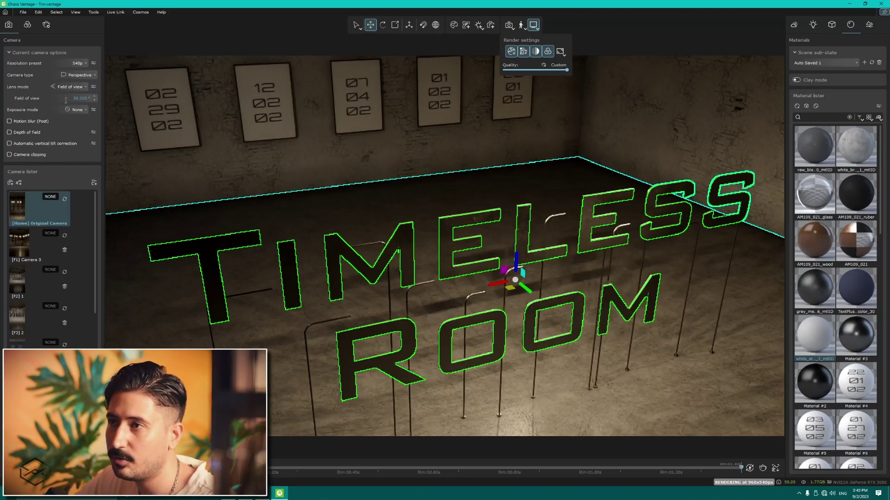
mouse_move(99, 100)
left_mouse_down()
mouse_move(81, 68)
mouse_move(520, 108)
left_mouse_up()
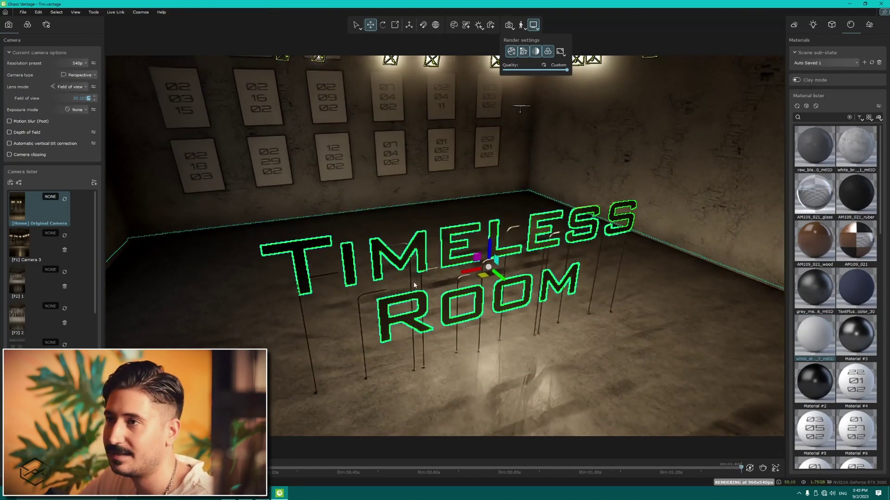
left_click(83, 113)
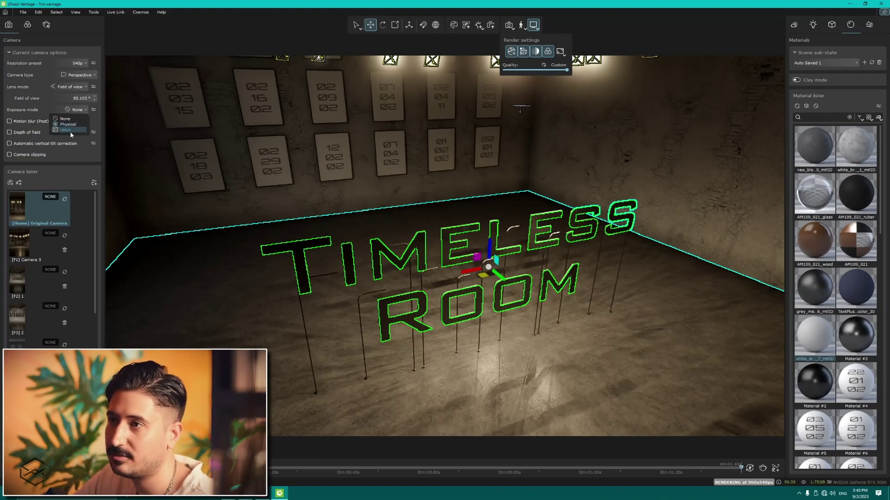
left_click(70, 131)
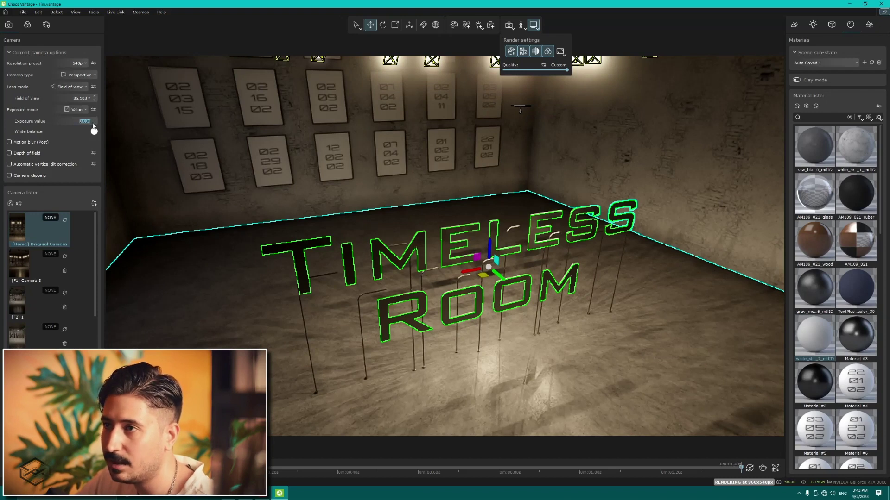
left_click_drag(94, 126, 104, 99)
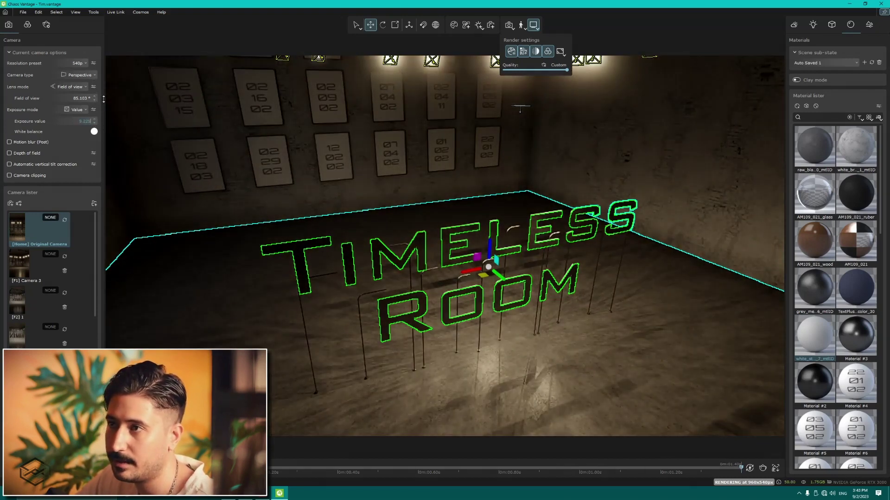
left_click(86, 109)
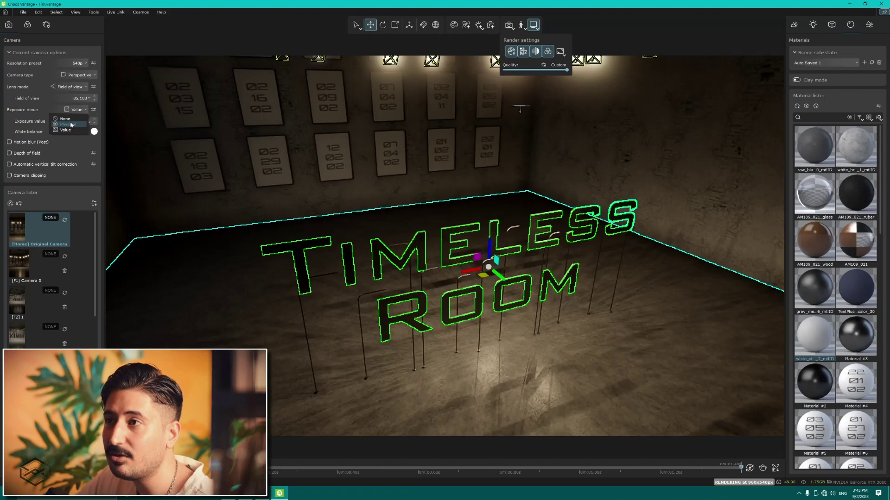
left_click(70, 123)
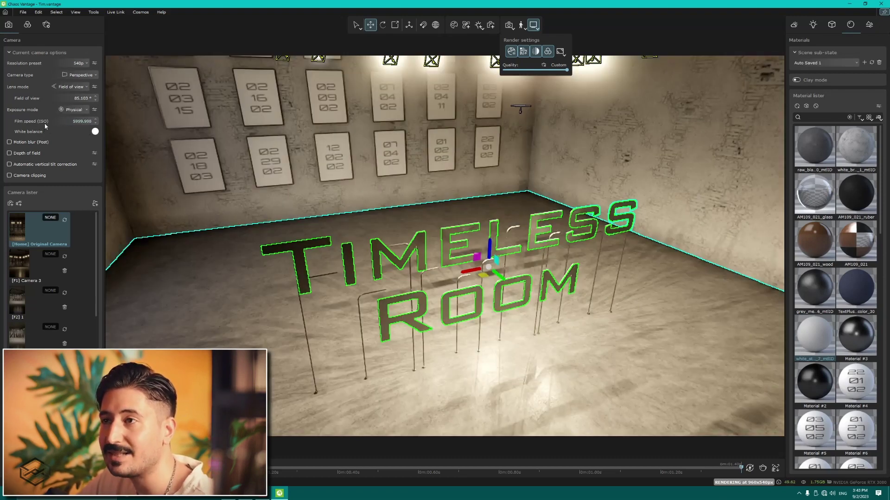
left_click_drag(95, 124, 95, 146)
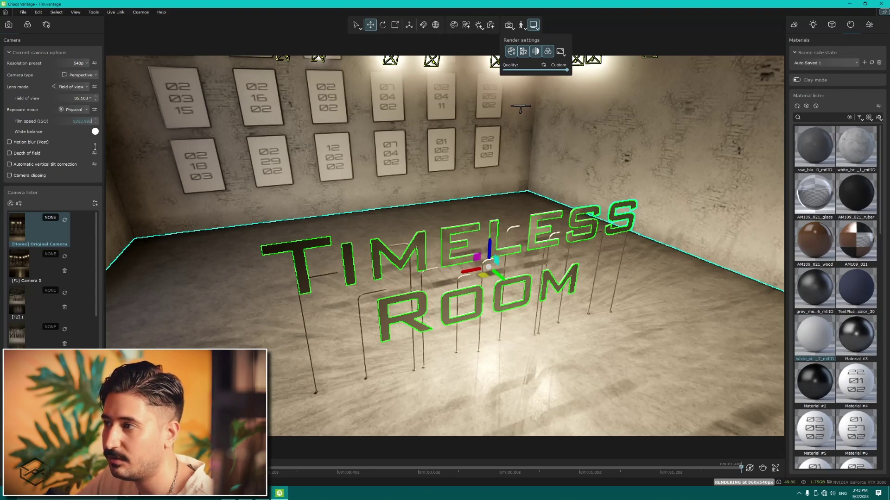
left_click_drag(145, 102, 148, 289)
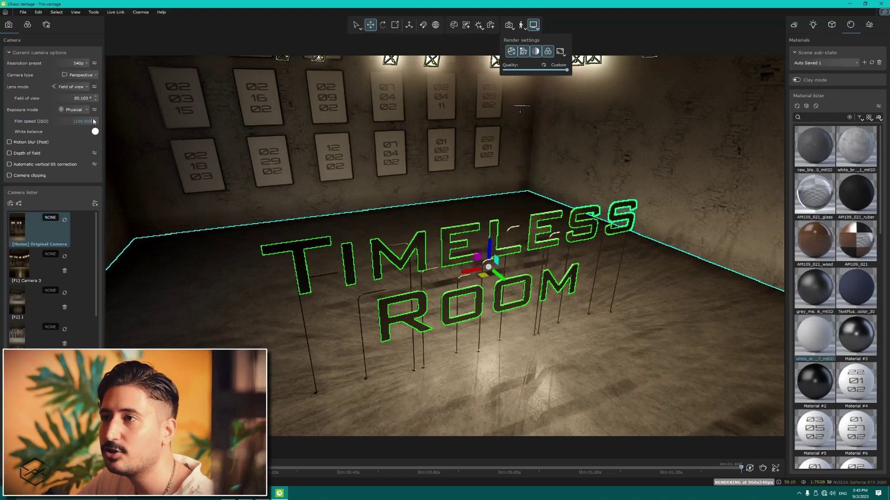
left_click(78, 109)
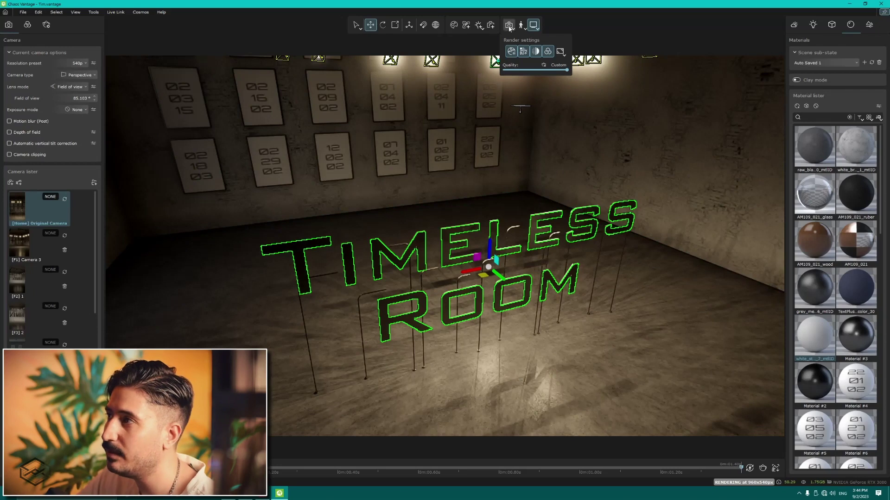
Lower the camera exposure bias and switch the exposure mode to Value
left_click(509, 26)
left_click_drag(540, 75, 551, 75)
left_click(77, 110)
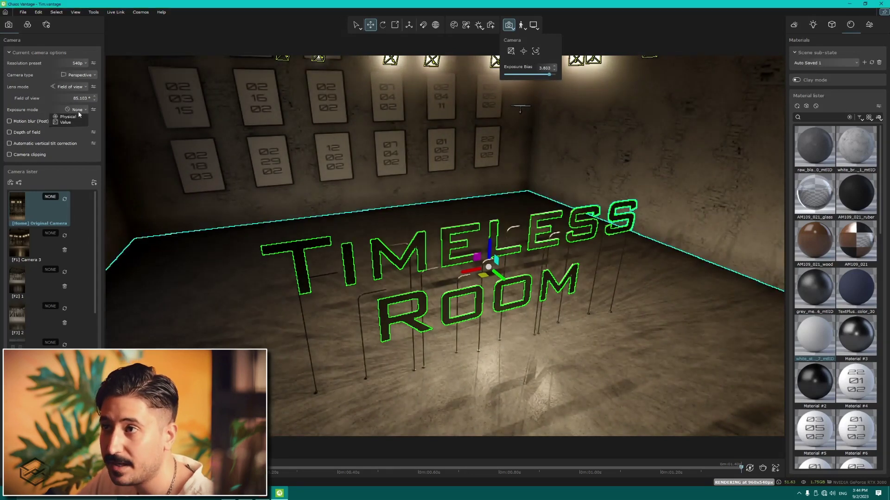
left_click(75, 129)
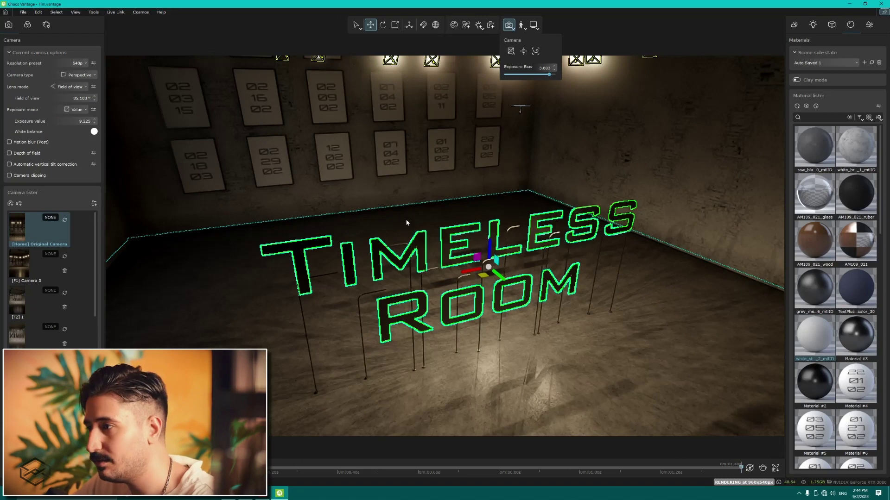
key("a")
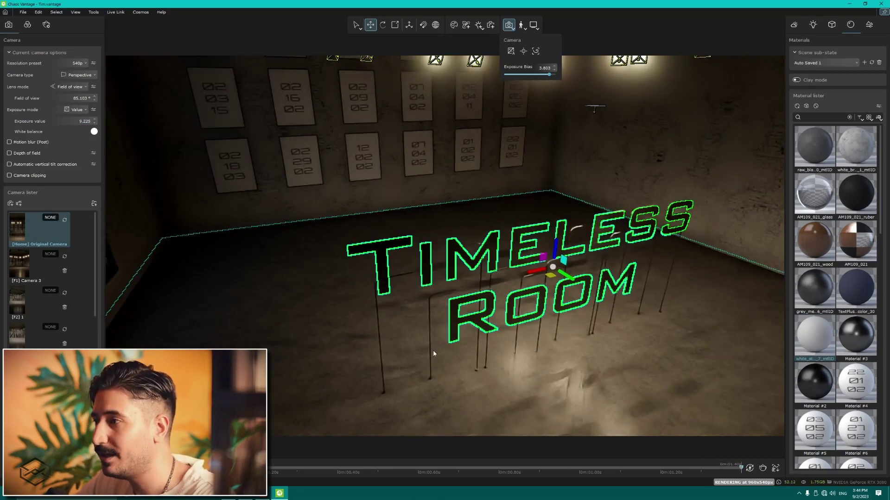
key("d")
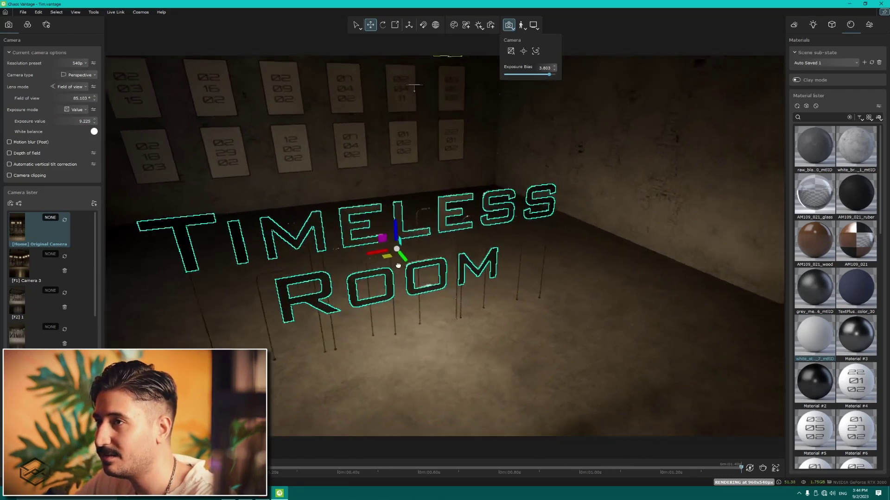
key("d")
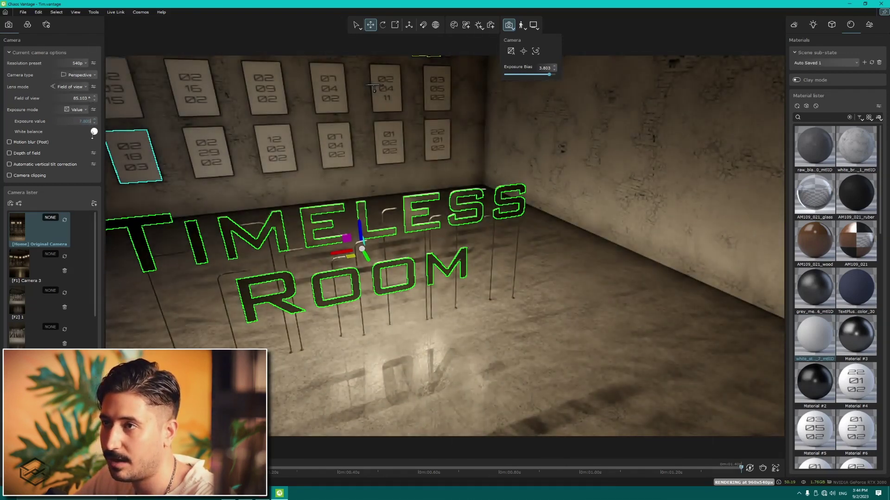
Try the Physical, None and Value exposure modes, adjusting the exposure value
left_click(69, 125)
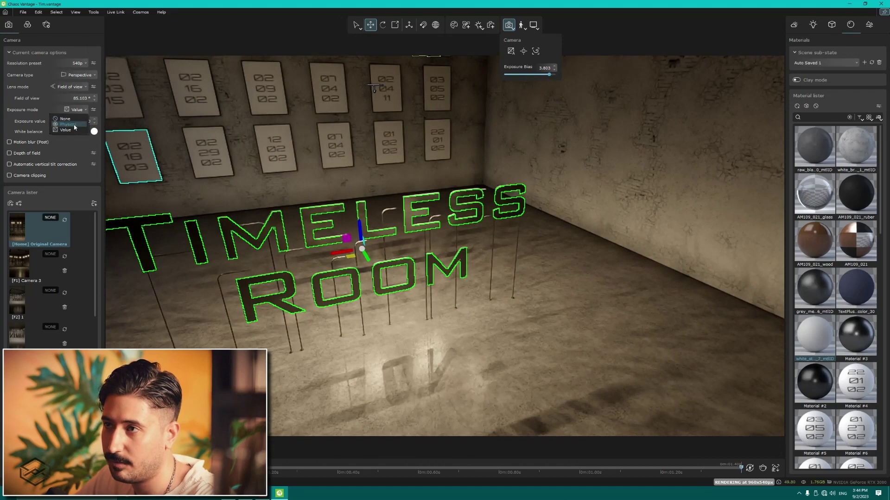
left_click(69, 109)
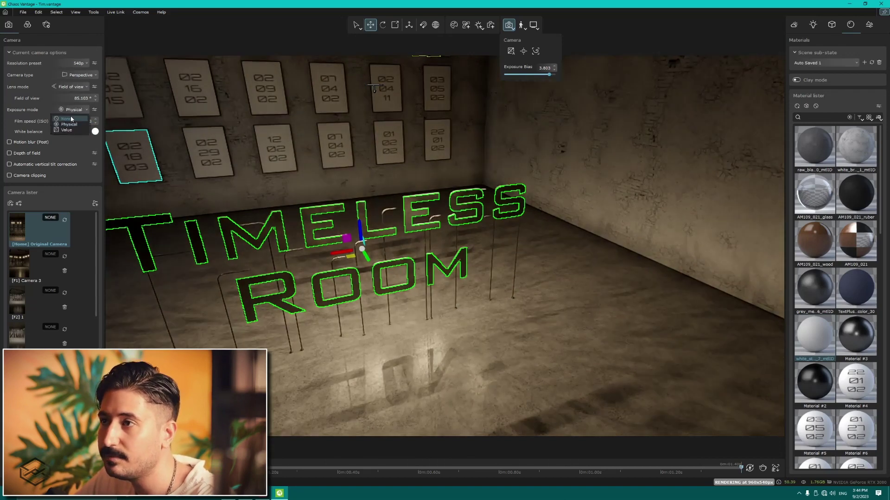
left_click(75, 117)
left_click(83, 109)
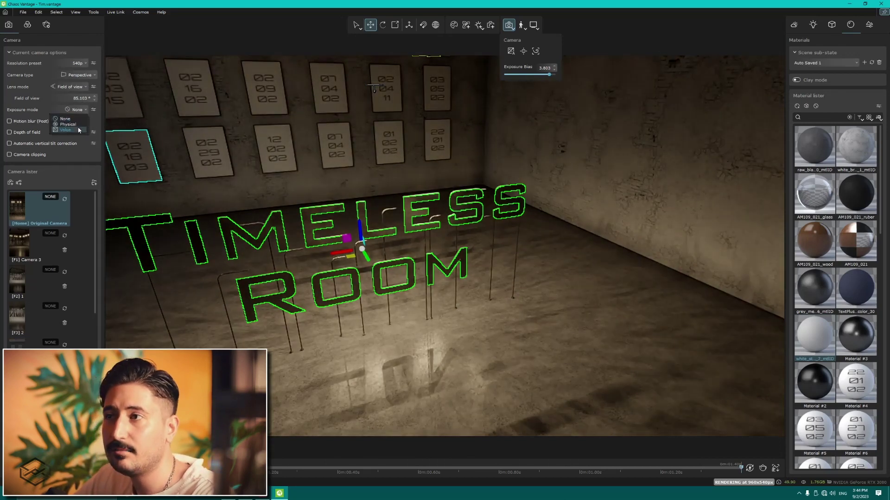
left_click(80, 132)
mouse_move(389, 260)
left_mouse_down()
mouse_move(413, 263)
mouse_move(399, 259)
left_mouse_up()
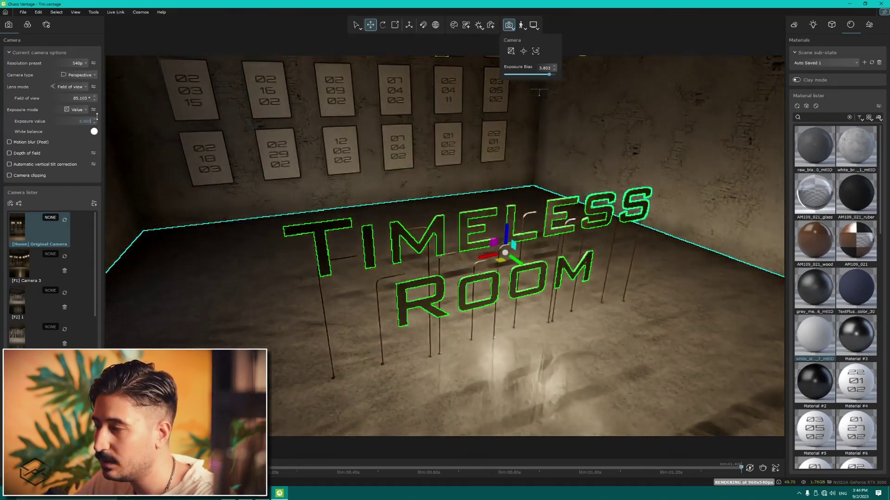
left_click_drag(99, 148, 99, 130)
mouse_move(324, 222)
middle_mouse_down()
mouse_move(459, 219)
mouse_move(398, 208)
middle_mouse_up()
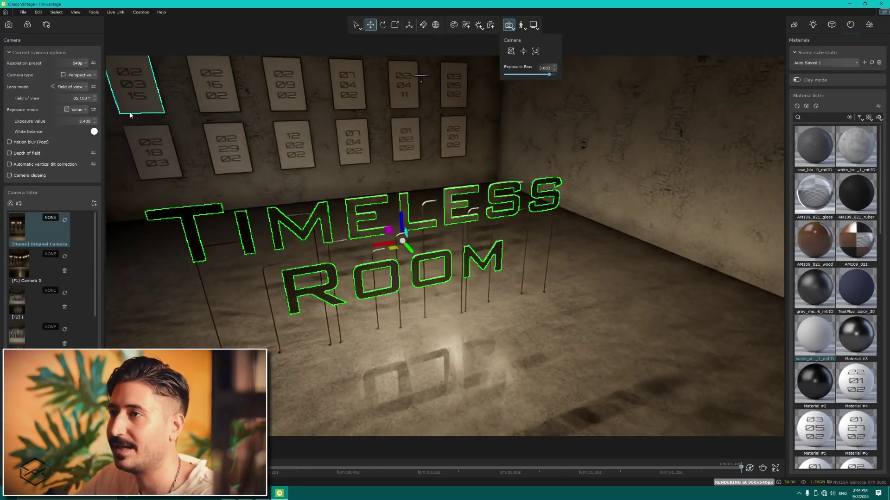
Set exposure mode to None and the exposure bias to 3.169
left_click(71, 120)
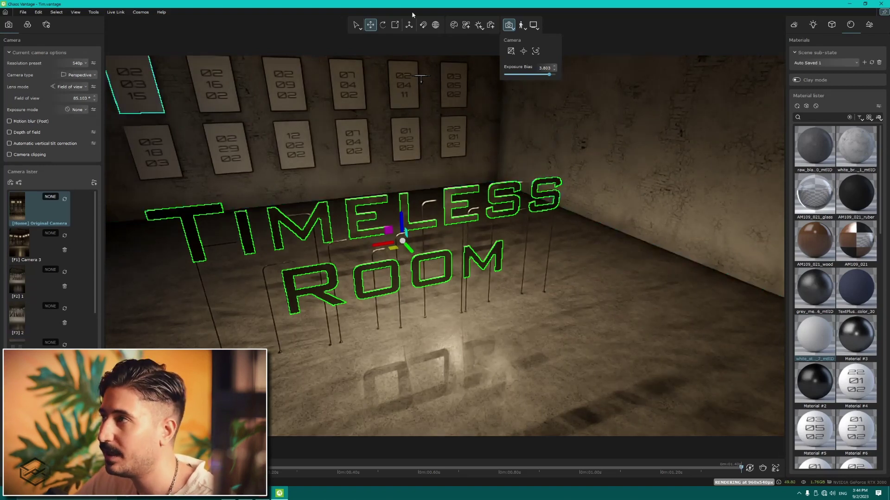
left_click(540, 74)
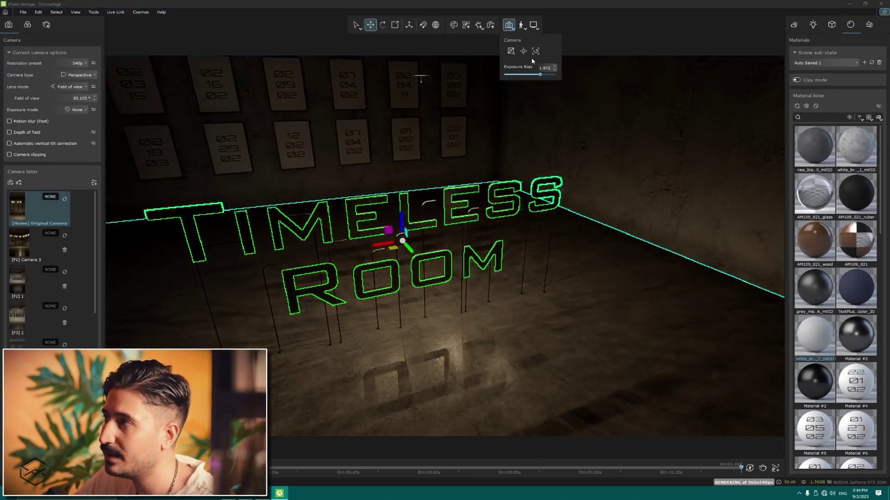
left_click_drag(532, 75, 547, 74)
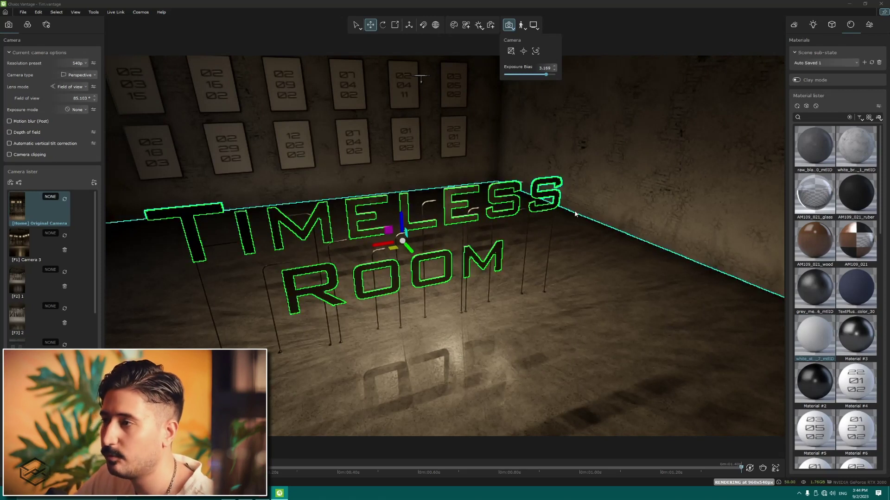
left_click(10, 122)
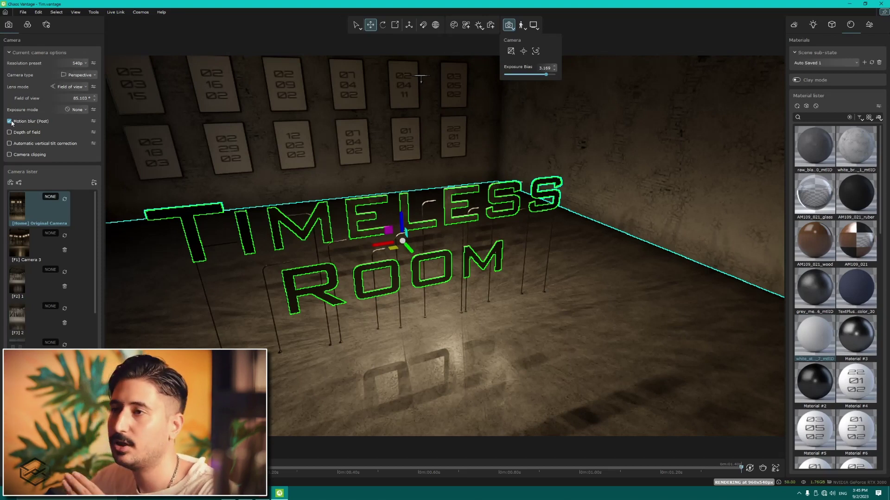
left_click(12, 122)
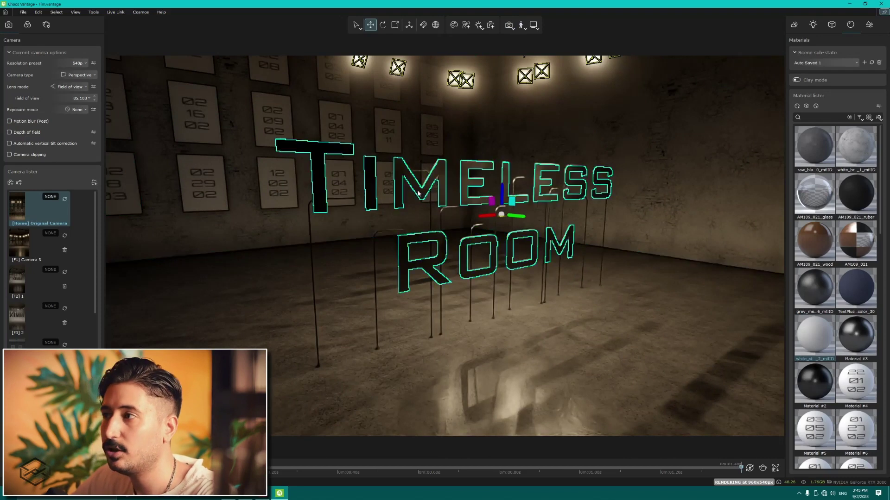
Enable depth of field with a 194.026 cm focus distance
left_click(30, 132)
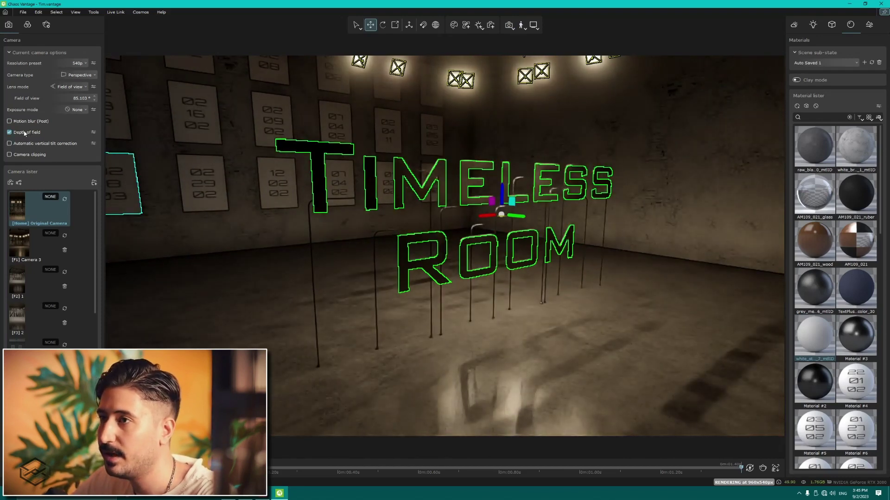
left_click(93, 133)
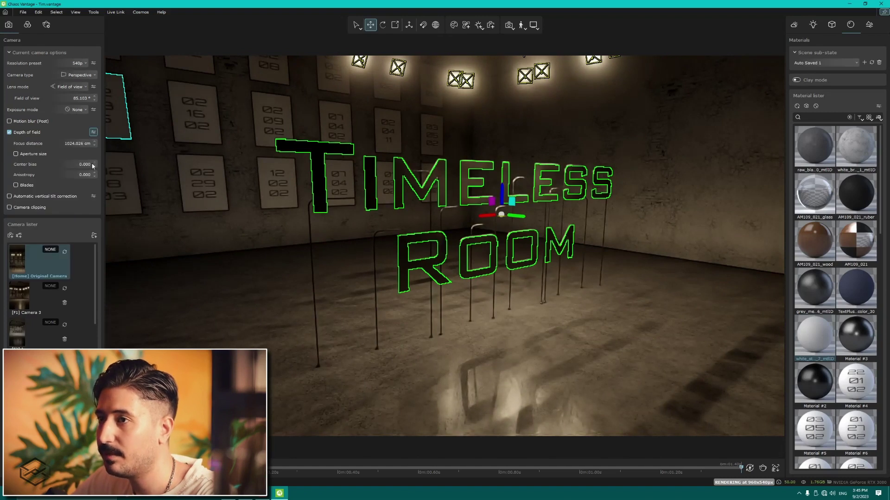
left_click_drag(95, 146, 96, 185)
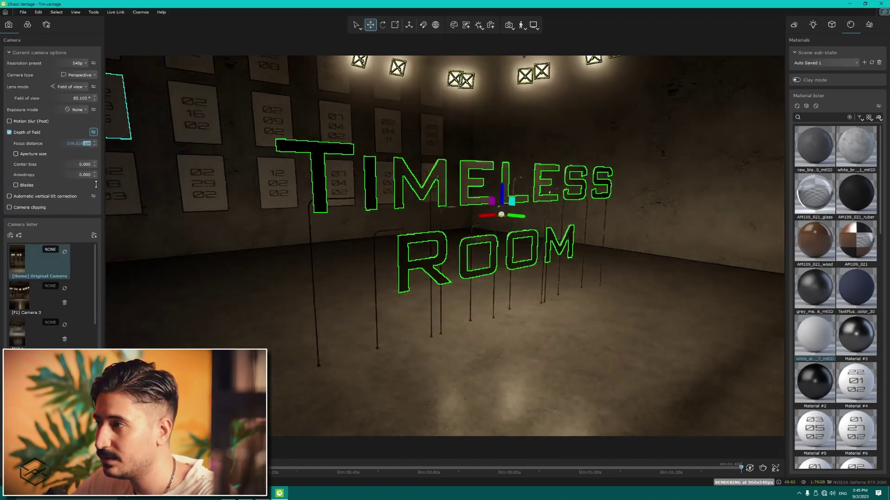
left_click_drag(95, 144, 47, 172)
Enable custom aperture size, fly in to the ME letters, and set aperture to 54.325 mm
left_click(29, 156)
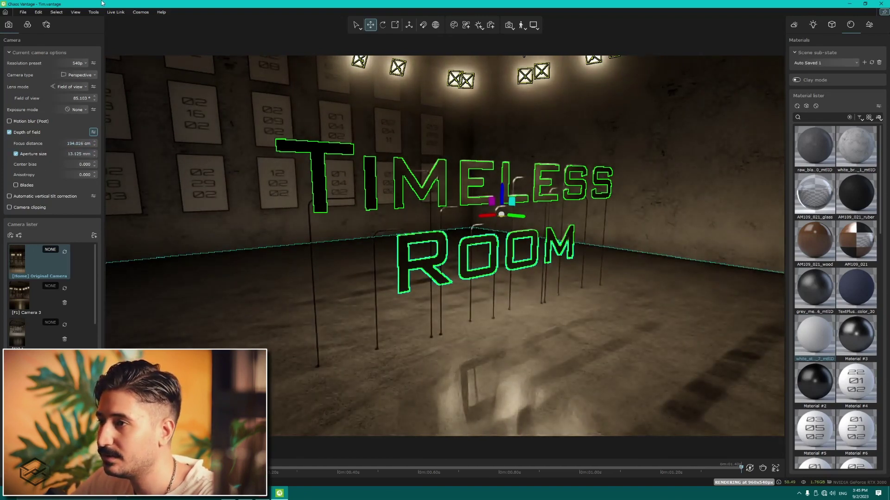
scroll(516, 262, "up", 2)
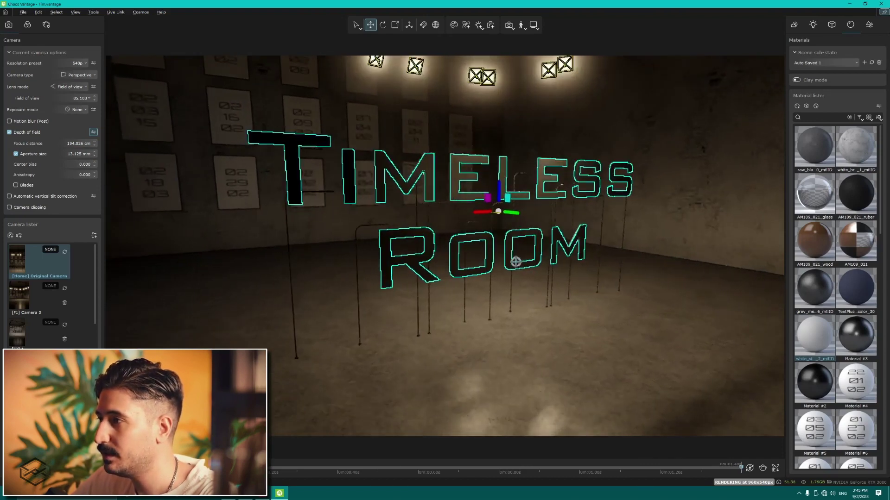
scroll(516, 261, "down", 10)
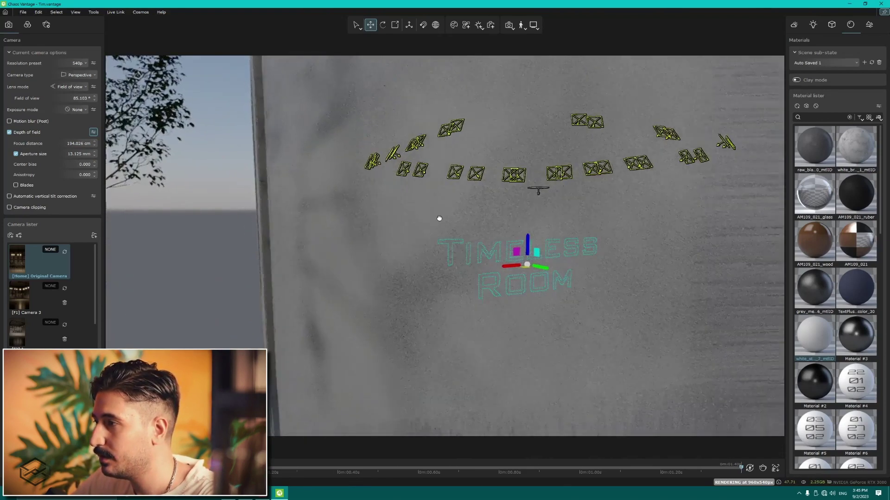
scroll(484, 235, "up", 6)
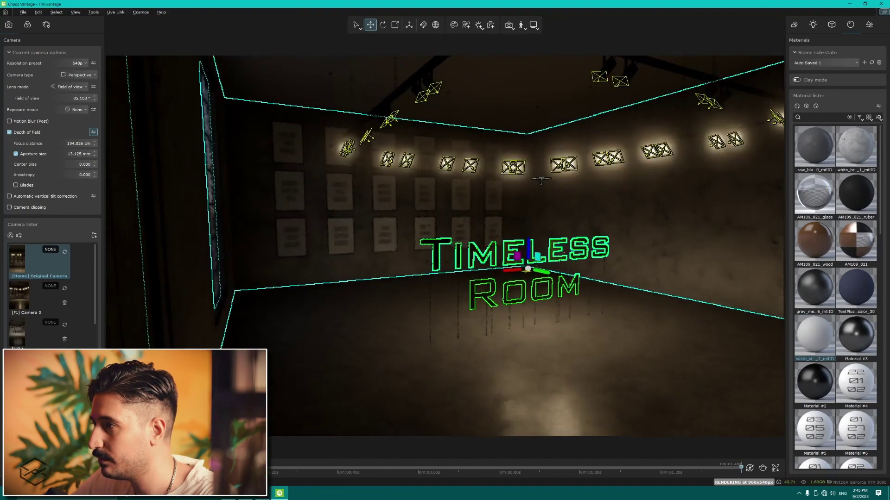
scroll(510, 208, "up", 6)
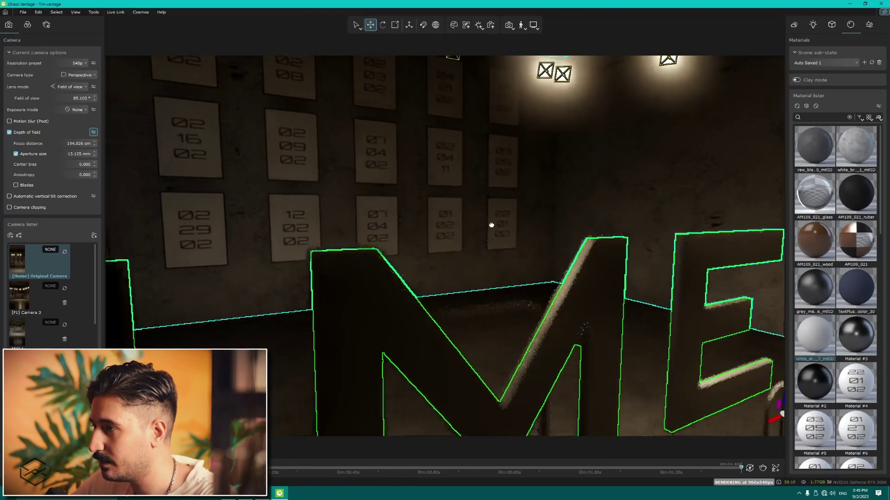
scroll(491, 225, "up", 3)
scroll(493, 215, "up", 2)
scroll(477, 227, "up", 2)
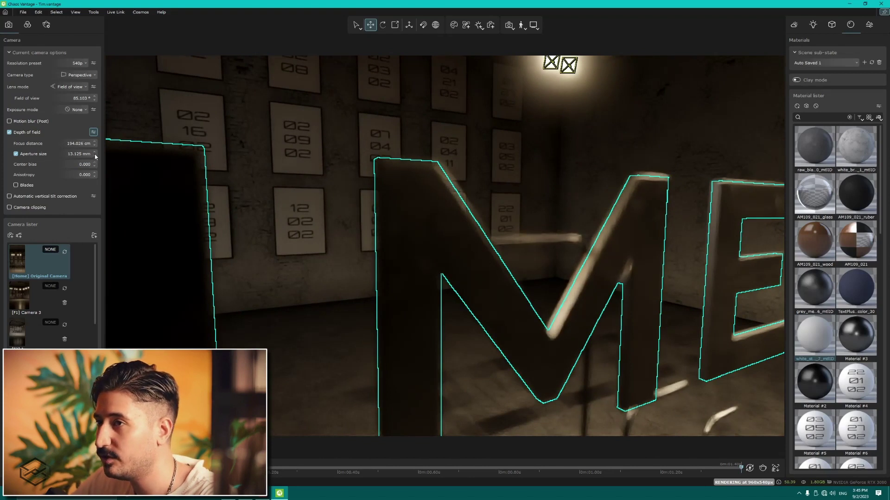
left_click_drag(96, 156, 55, 135)
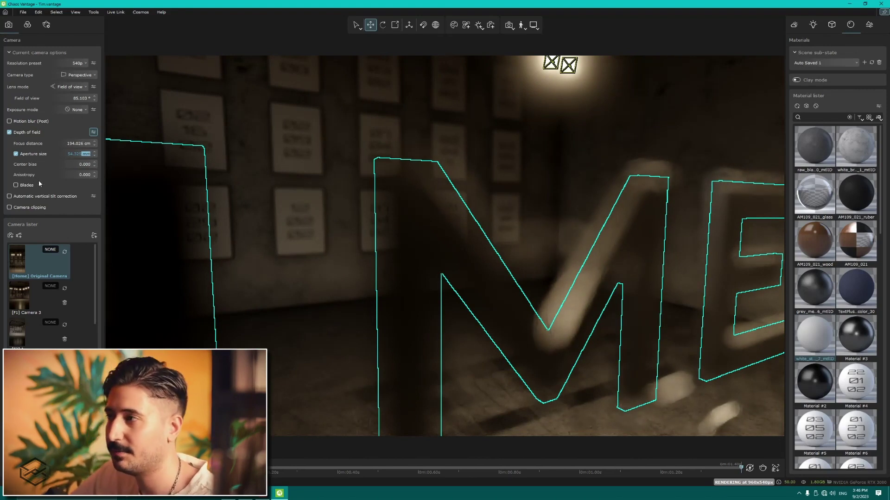
Toggle depth of field off and on to compare, and try larger aperture sizes
left_click(13, 134)
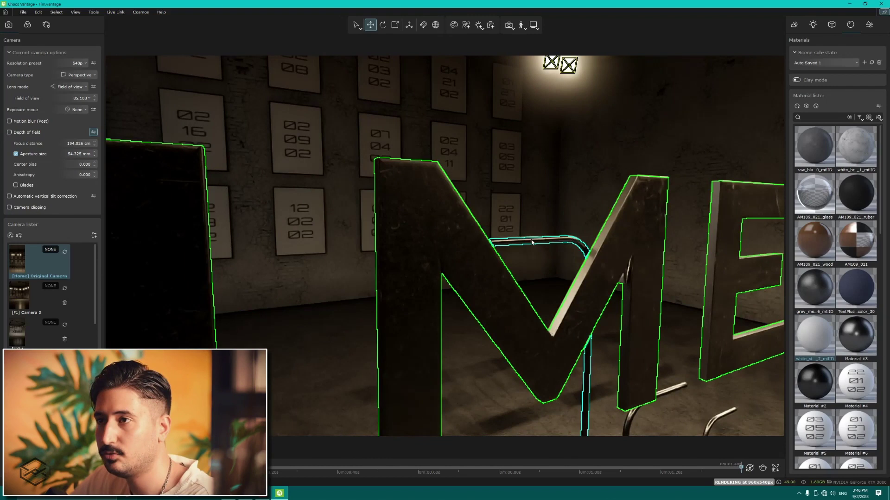
left_click(12, 134)
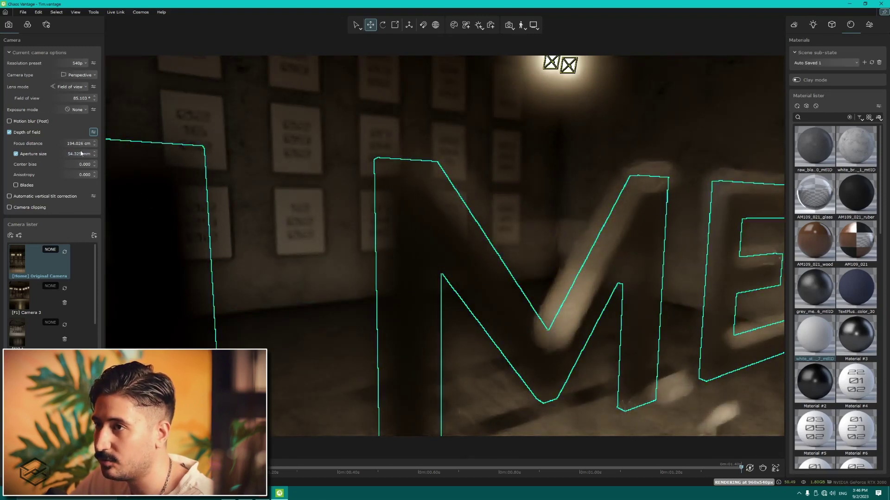
left_click_drag(95, 156, 548, 346)
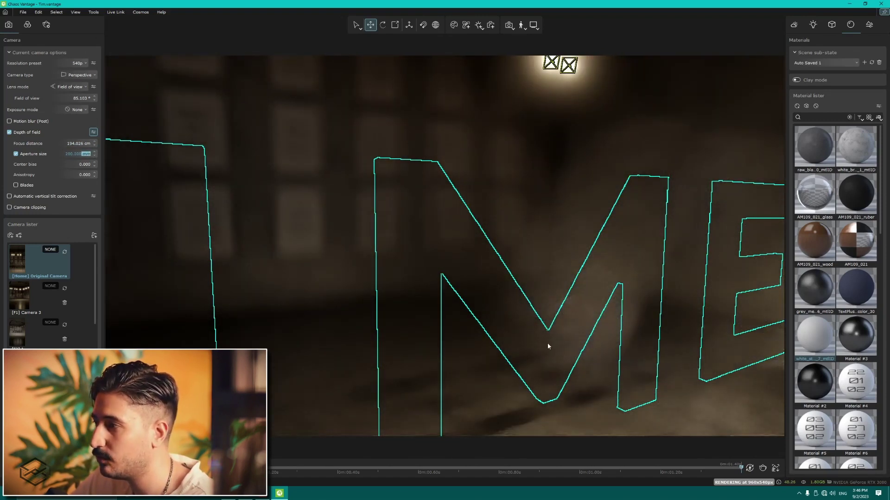
mouse_move(495, 301)
left_mouse_down()
mouse_move(96, 174)
mouse_move(146, 15)
mouse_move(148, 147)
left_mouse_up()
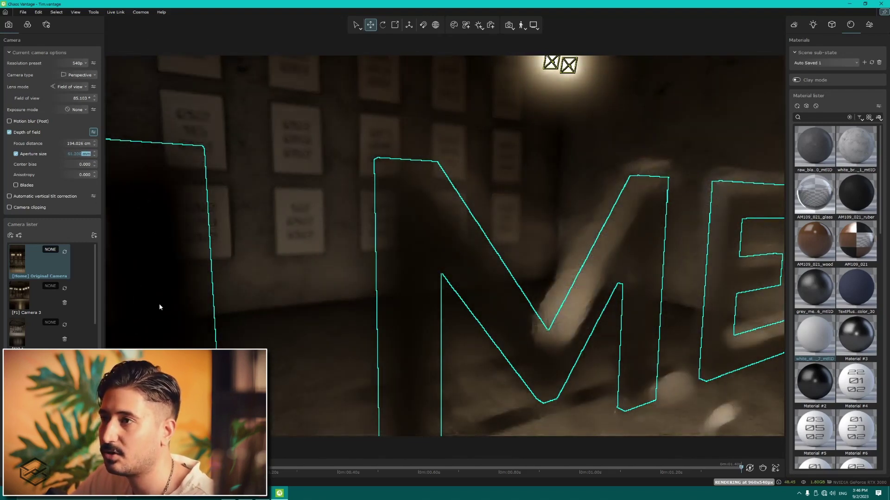
Set focus distance to 26.026 cm and aperture to 3.400 mm, leaving Blades off
mouse_move(94, 143)
left_mouse_down()
mouse_move(97, 127)
mouse_move(318, 138)
left_mouse_up()
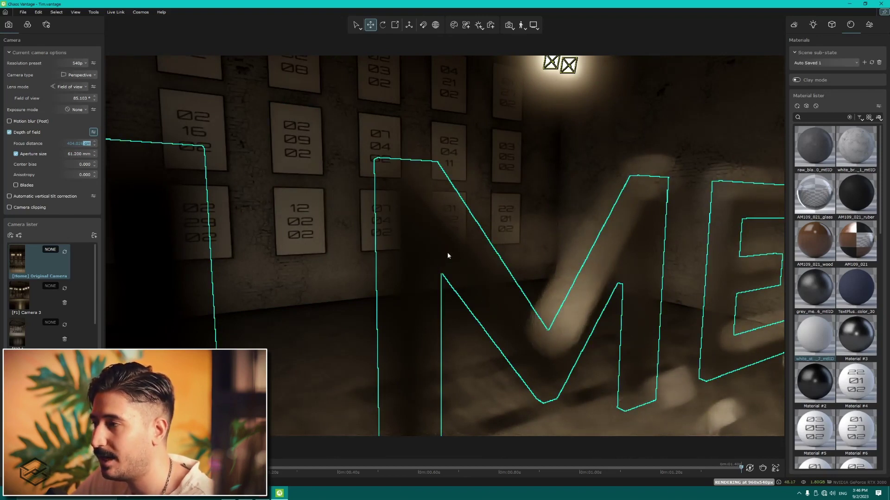
left_click_drag(95, 145, 114, 274)
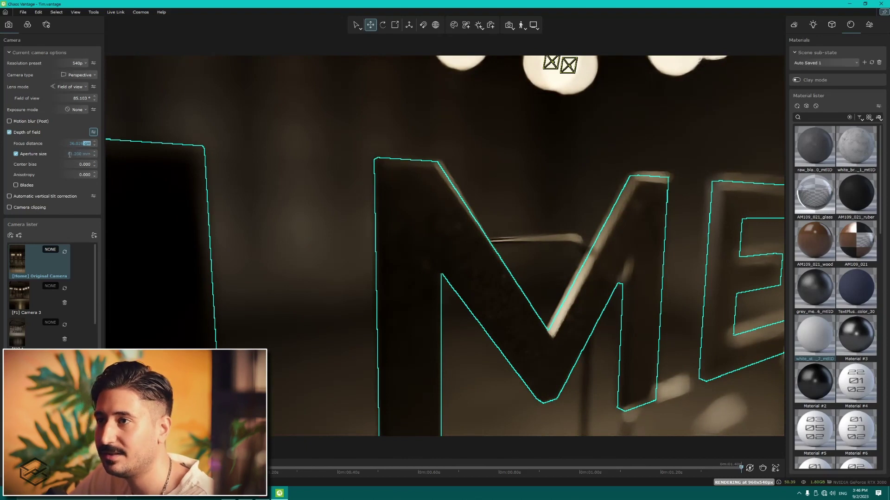
left_click_drag(95, 157, 103, 254)
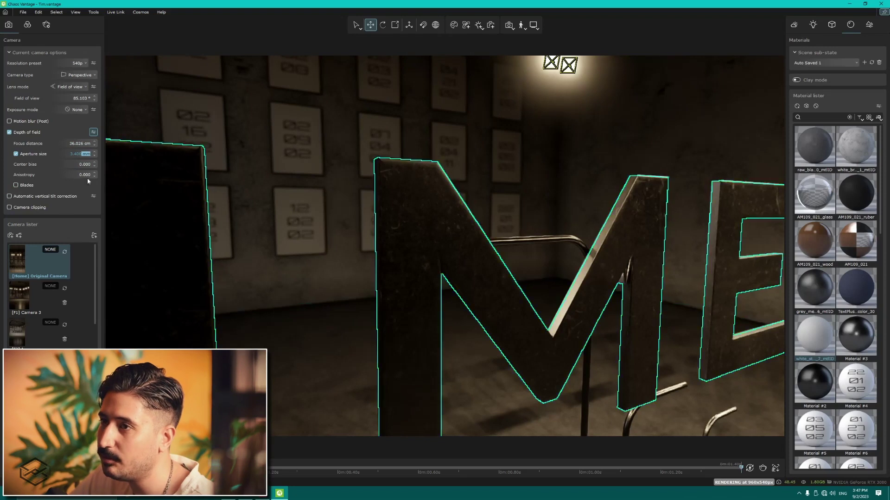
left_click(16, 185)
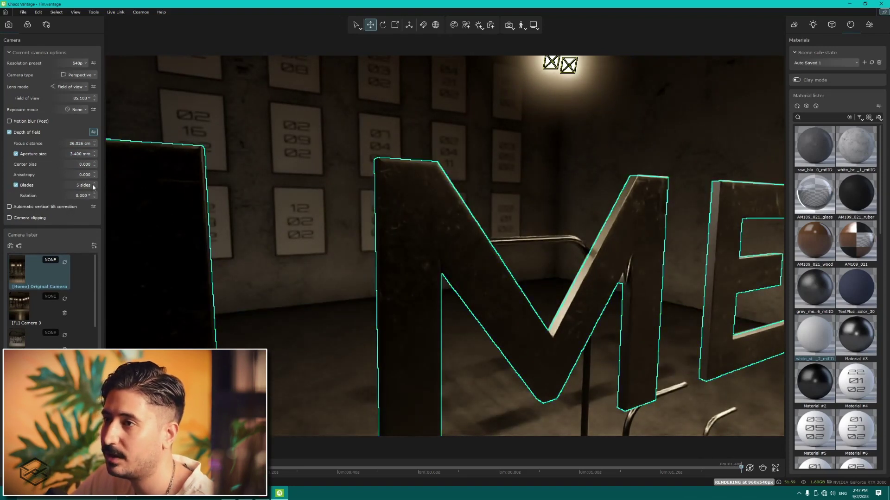
left_click(26, 187)
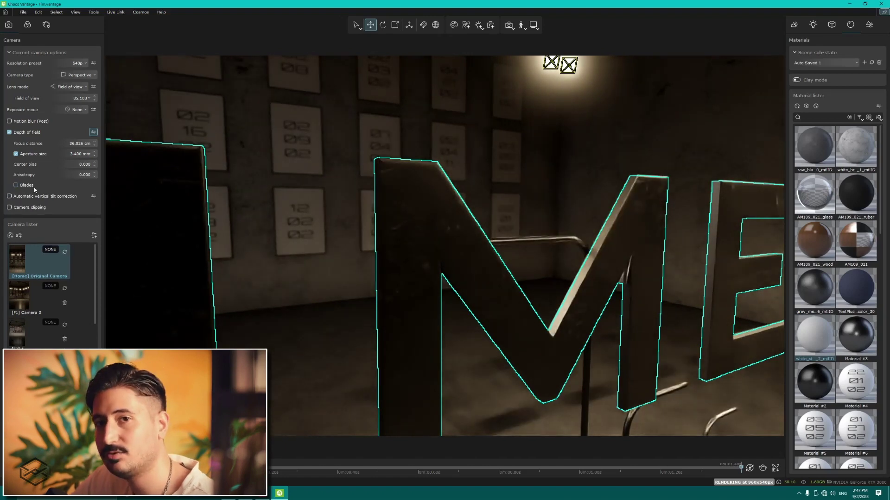
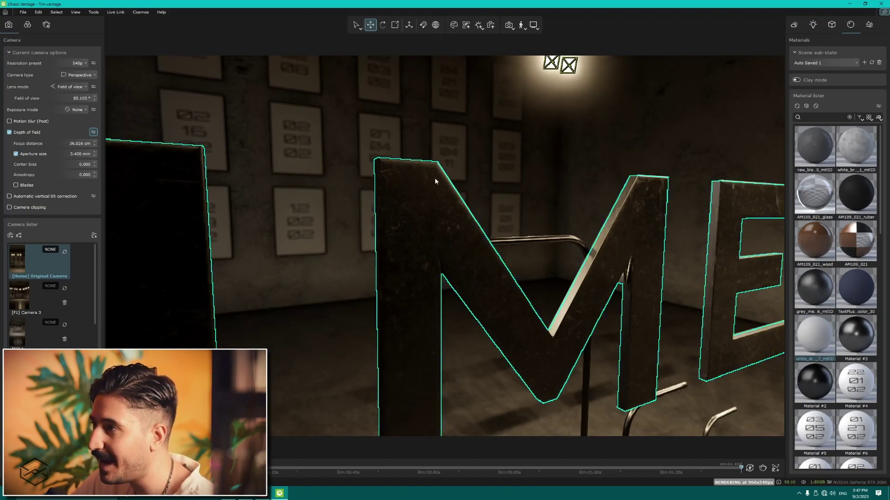
With the letters and bench selected, raise the camera Exposure Bias to about 3.23
left_click(409, 190)
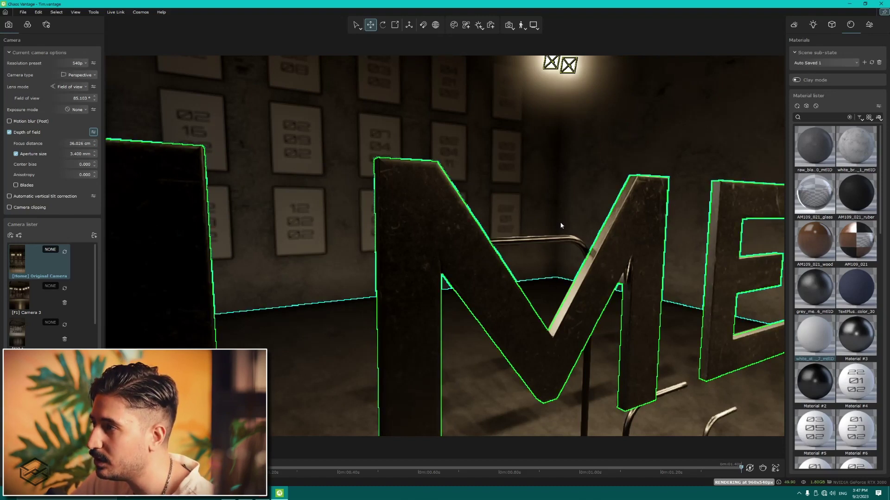
key("Escape")
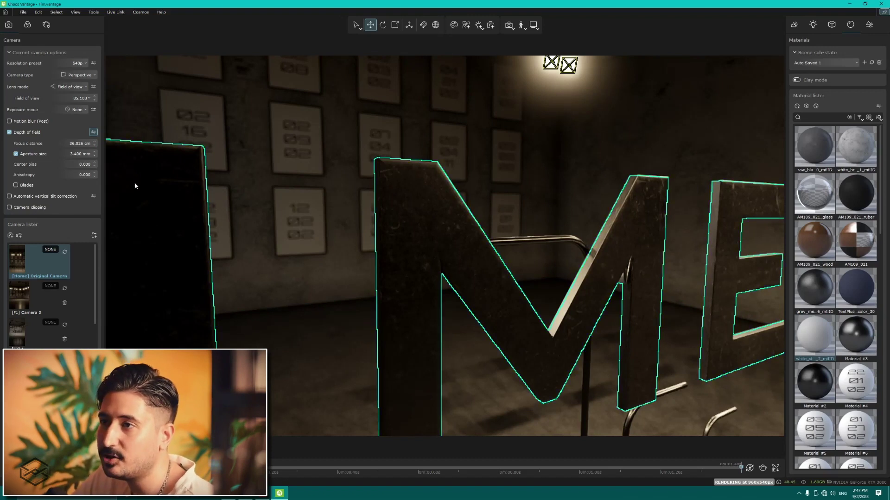
key("ctrl+z")
left_click(508, 25)
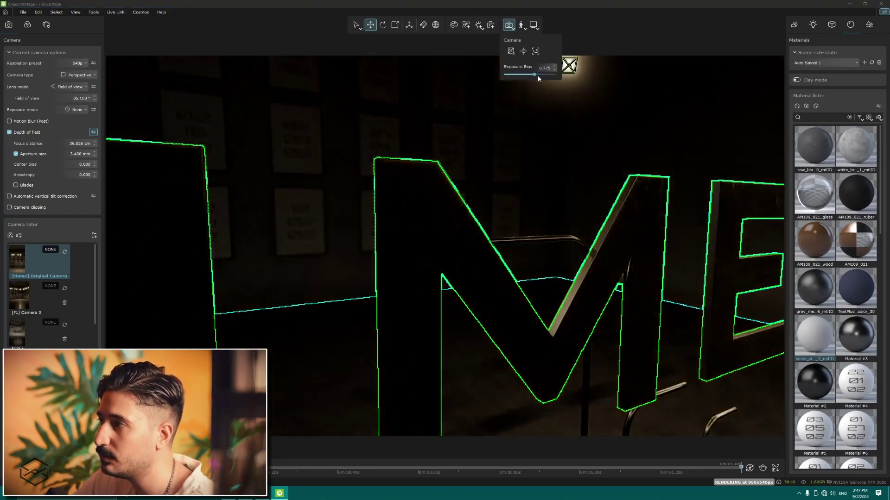
left_click_drag(544, 78, 548, 78)
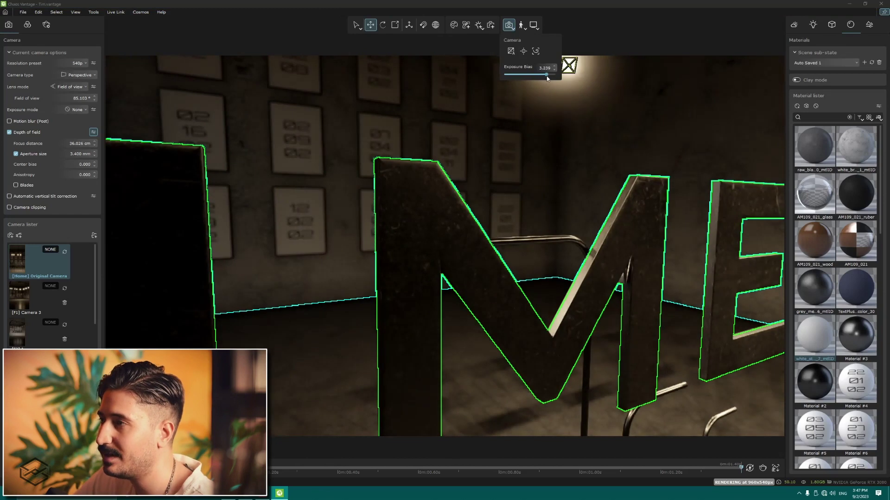
Pick depth-of-field focus points on the M letter, a nearer spot, then the poster wall
left_click(523, 51)
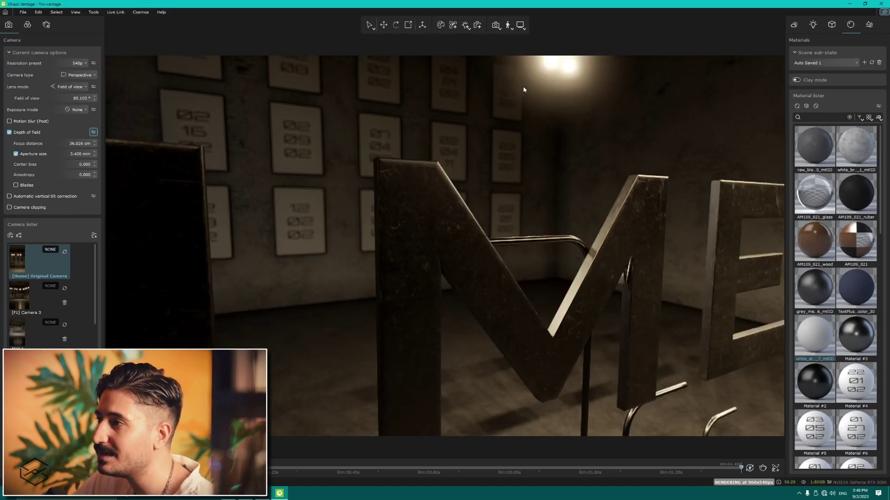
left_click(457, 229)
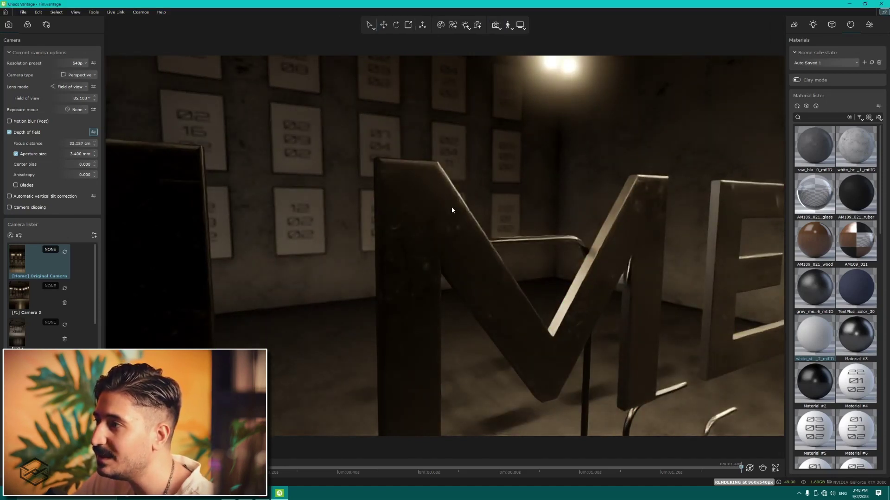
left_click(494, 29)
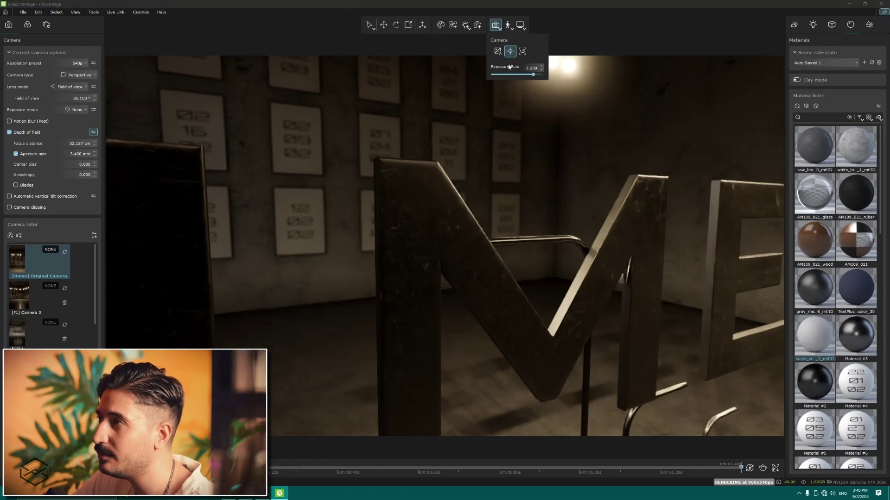
left_click(434, 196)
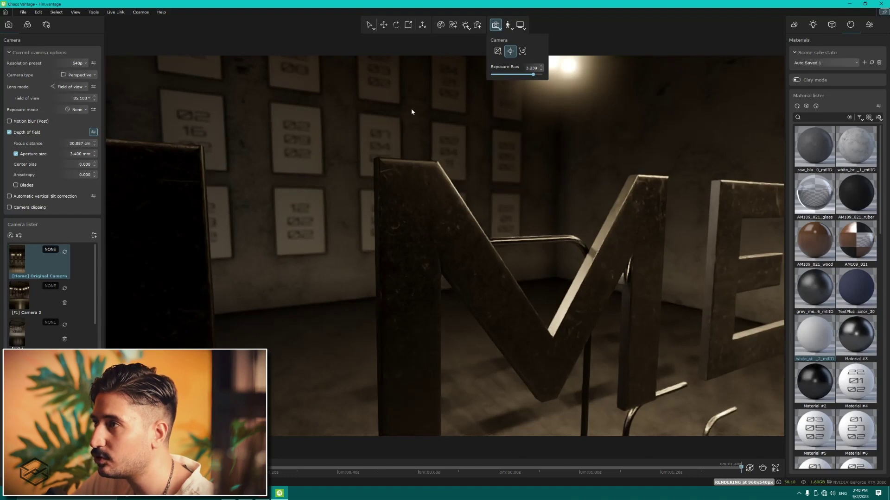
left_click(384, 132)
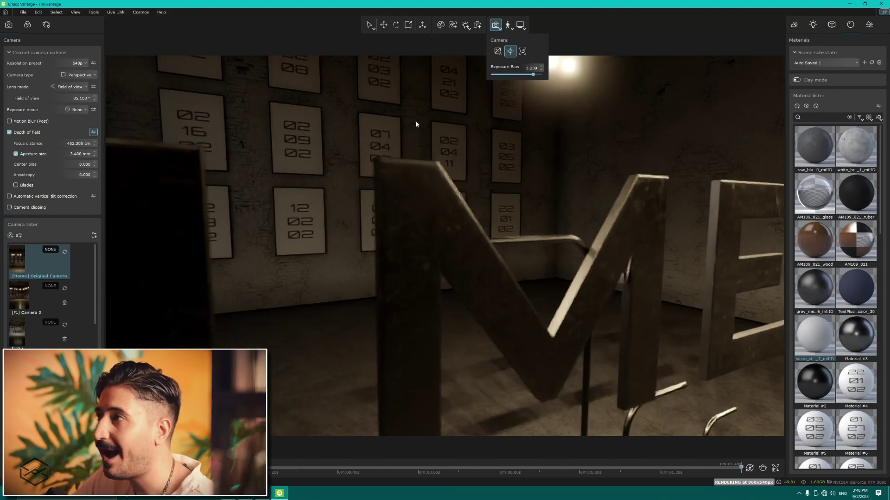
Pan and zoom the view to frame the M and E letters before the poster wall
middle_click_drag(514, 216, 488, 217)
scroll(488, 217, "down", 3)
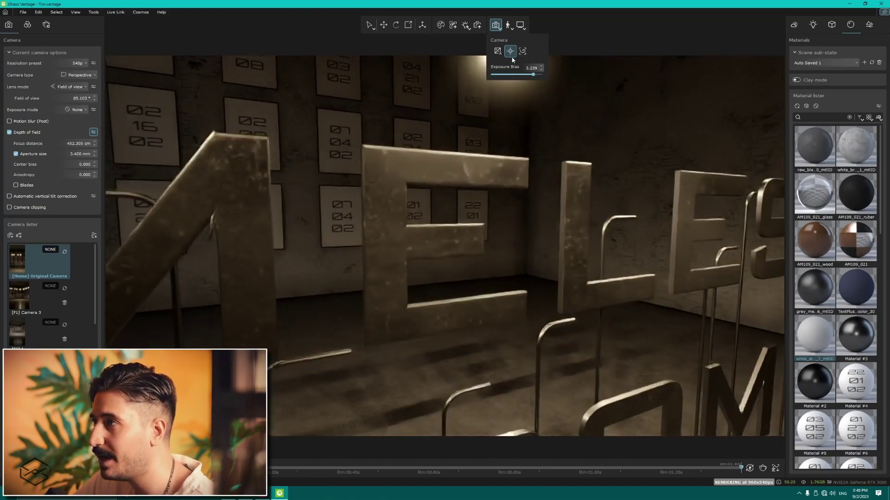
scroll(496, 209, "up", 5)
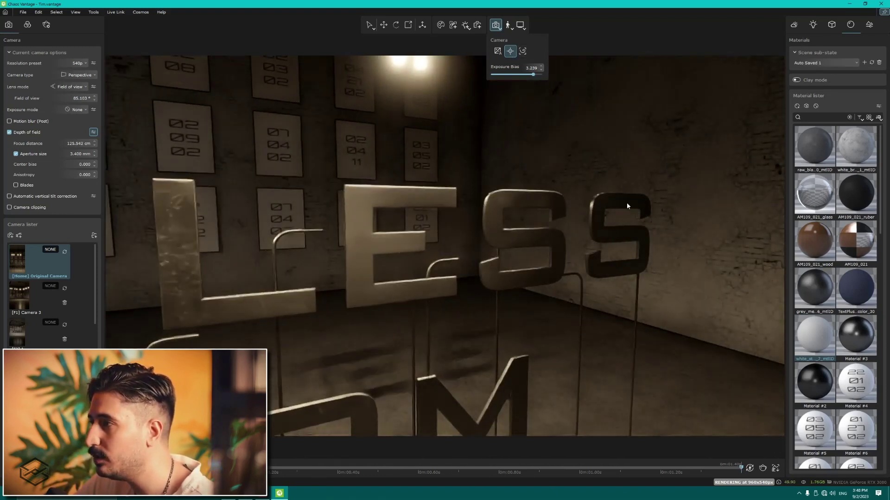
scroll(486, 207, "down", 5)
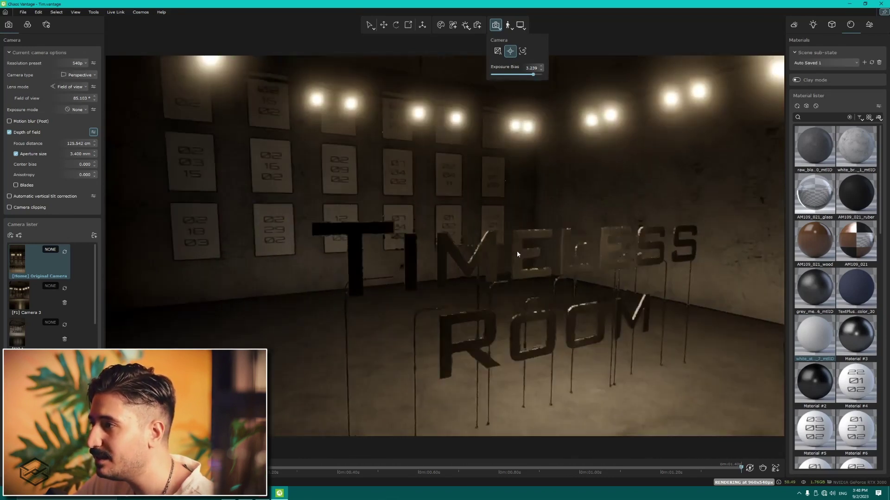
scroll(502, 257, "up", 5)
scroll(499, 258, "down", 5)
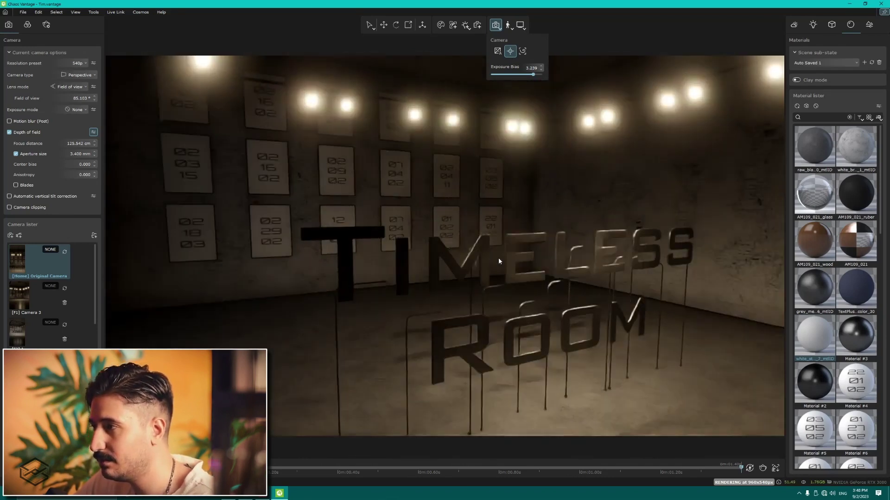
scroll(493, 242, "up", 2)
scroll(494, 243, "up", 3)
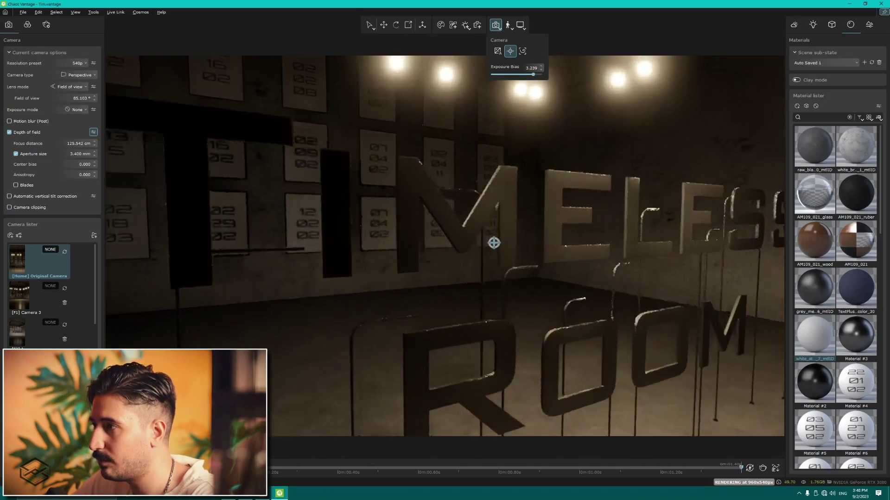
scroll(493, 242, "up", 2)
scroll(493, 246, "up", 2)
scroll(492, 252, "up", 2)
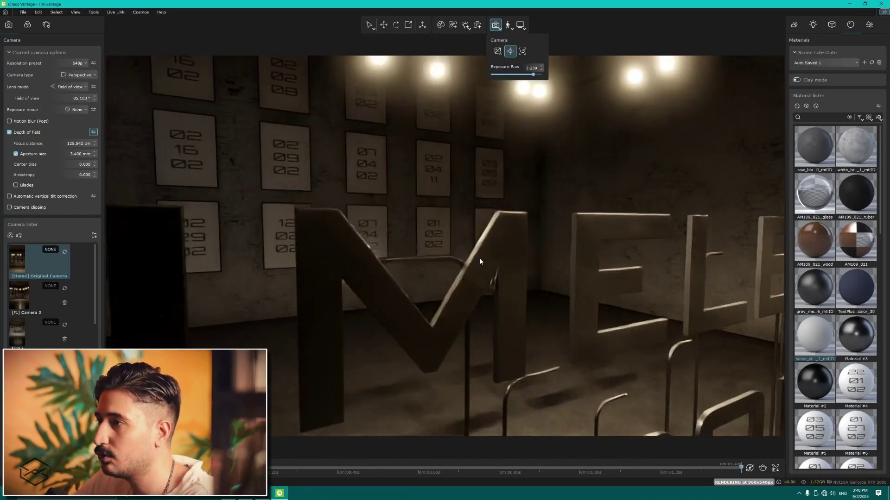
Focus on the wall posters at 477.947 cm and save the view as new Camera 17
left_click(378, 173)
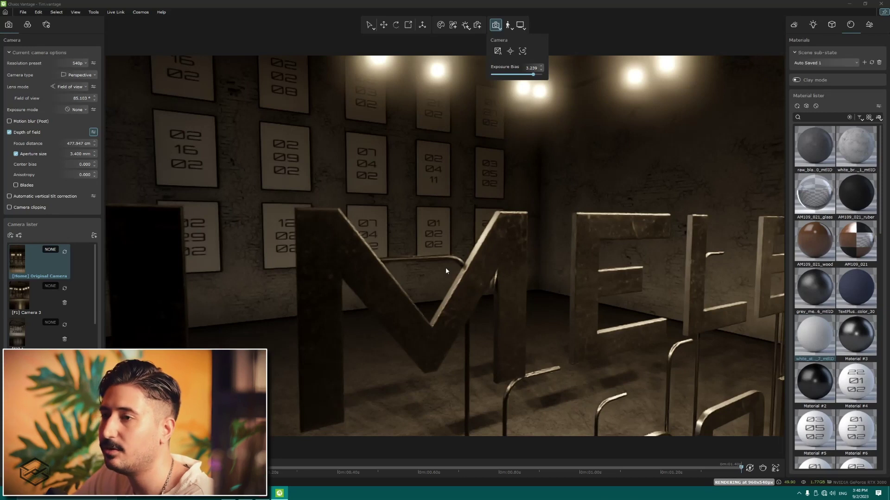
left_click(12, 237)
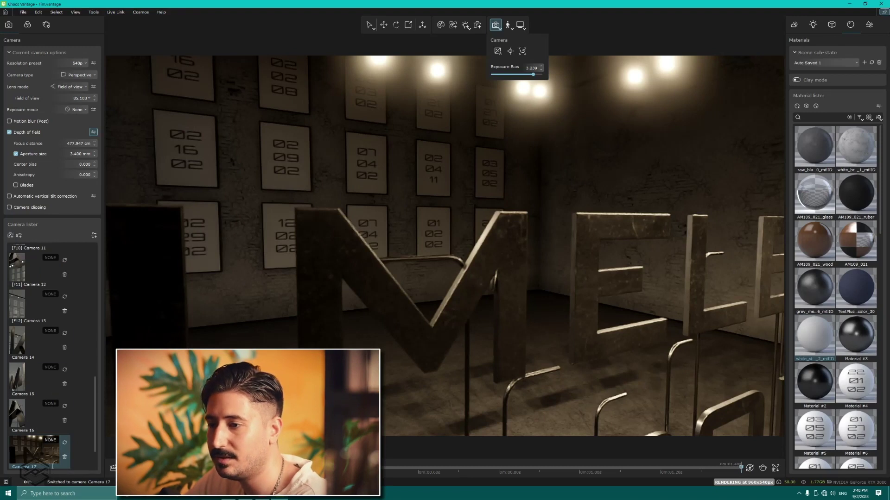
scroll(47, 466, "down", 1)
scroll(19, 445, "down", 1)
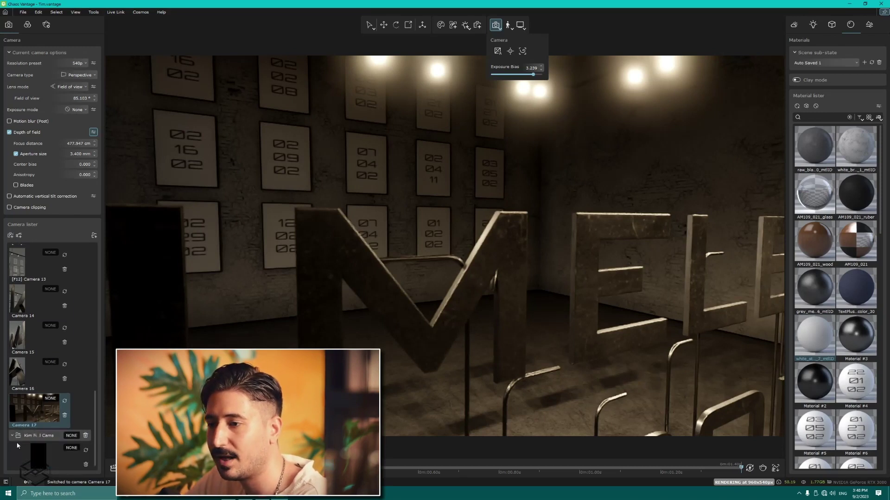
Collapse the camera folder and rename Camera 17 to '1111'
left_click(13, 437)
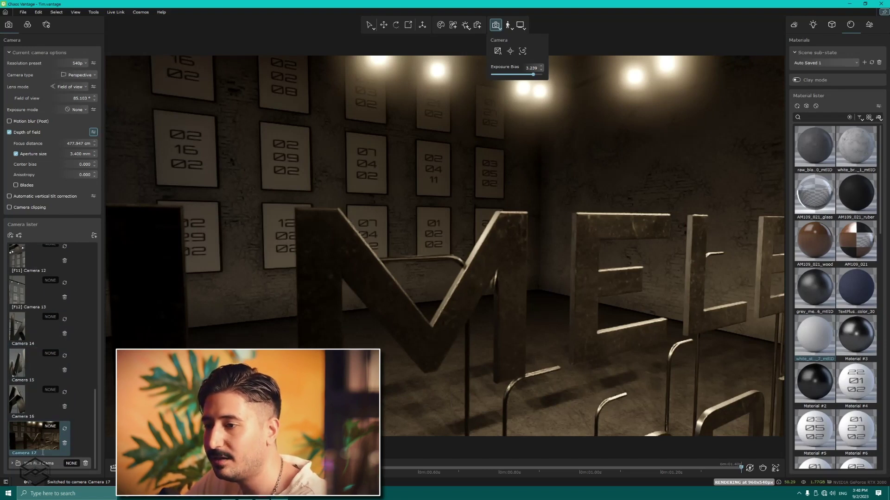
double_click(22, 453)
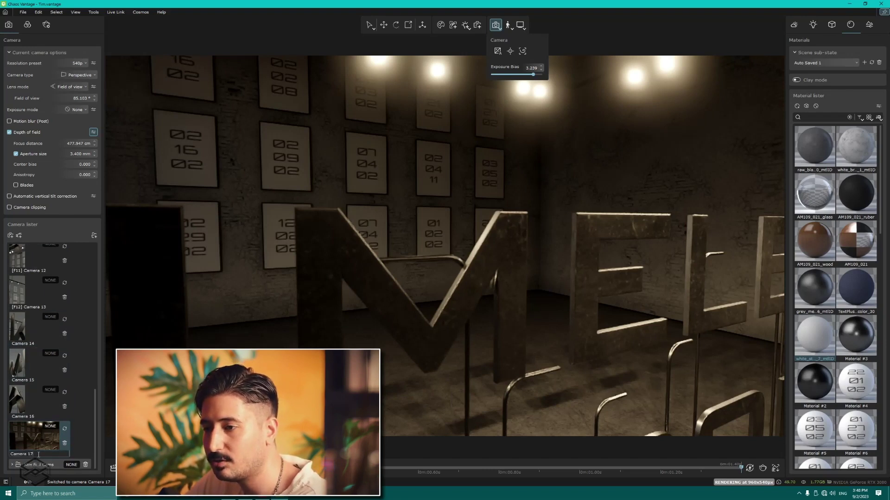
type("1111")
left_click(80, 447)
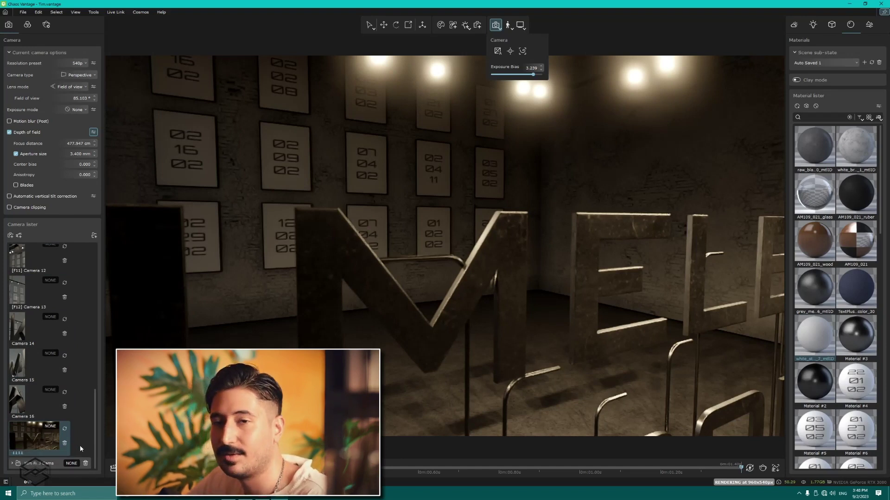
left_click(26, 323)
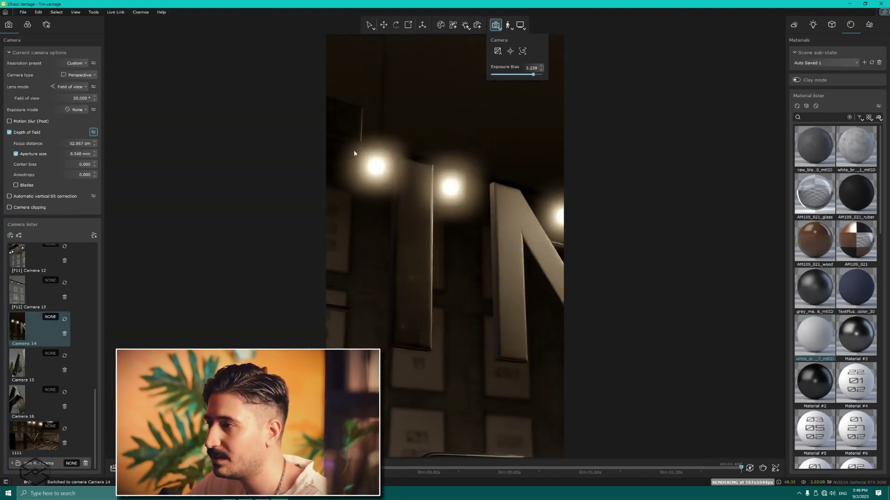
left_click(65, 435)
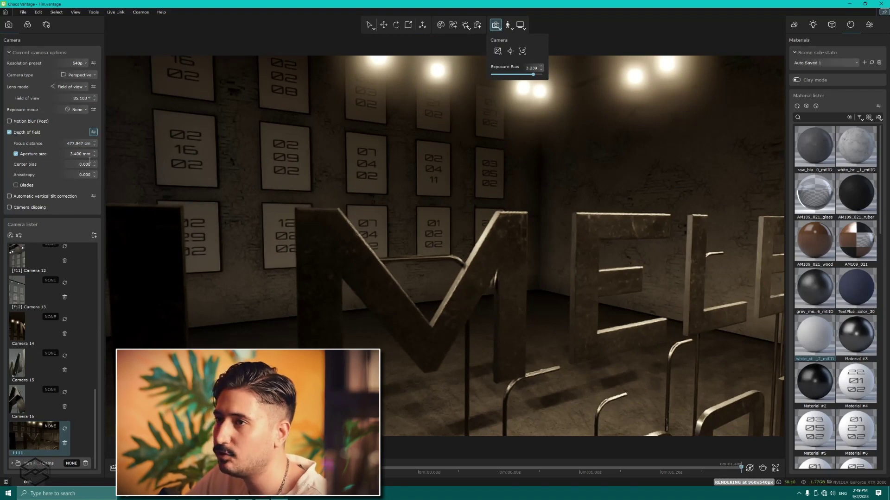
Widen the aperture to 26.6 mm, focus on the near M letter, and update camera 1111
left_click_drag(92, 151, 95, 157)
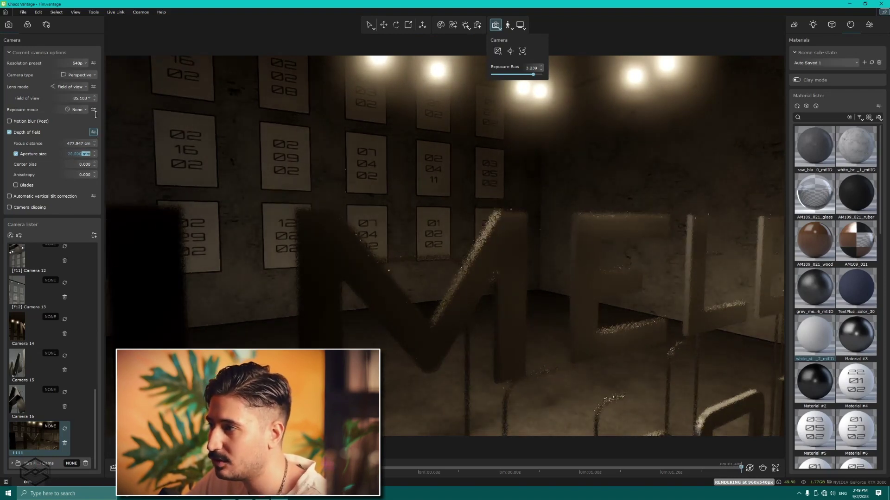
left_click(510, 51)
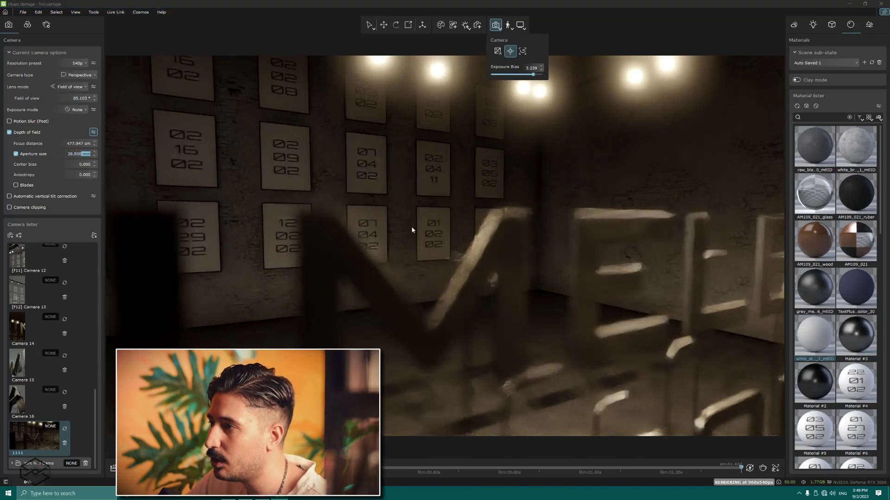
left_click(461, 297)
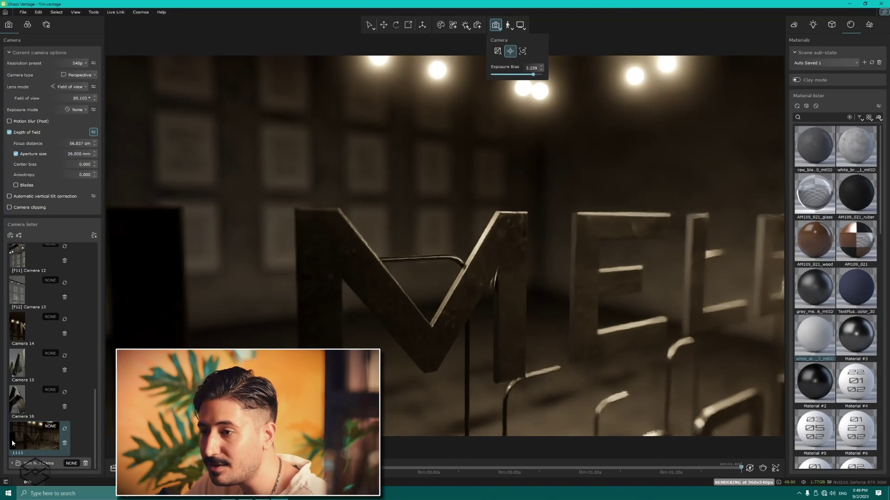
left_click(65, 431)
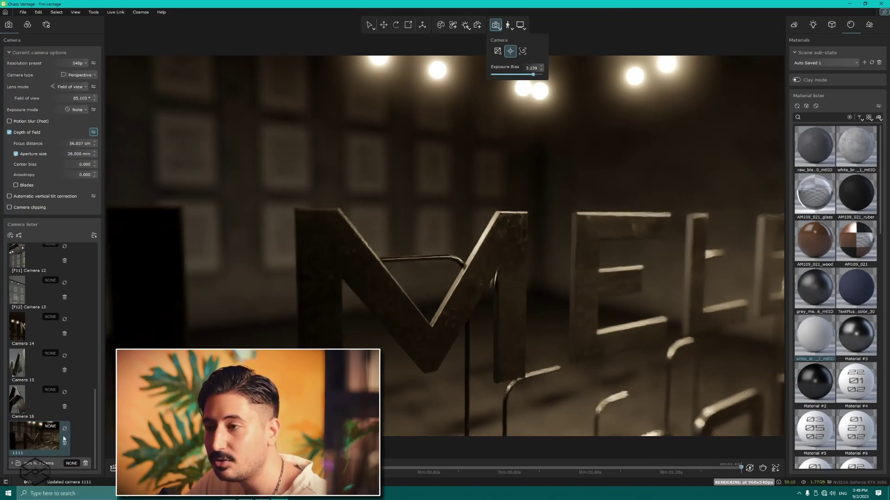
Return to camera 1111's saved view and enable automatic vertical tilt correction
mouse_move(407, 269)
left_mouse_down()
mouse_move(459, 239)
mouse_move(342, 310)
mouse_move(274, 225)
mouse_move(317, 231)
left_mouse_up()
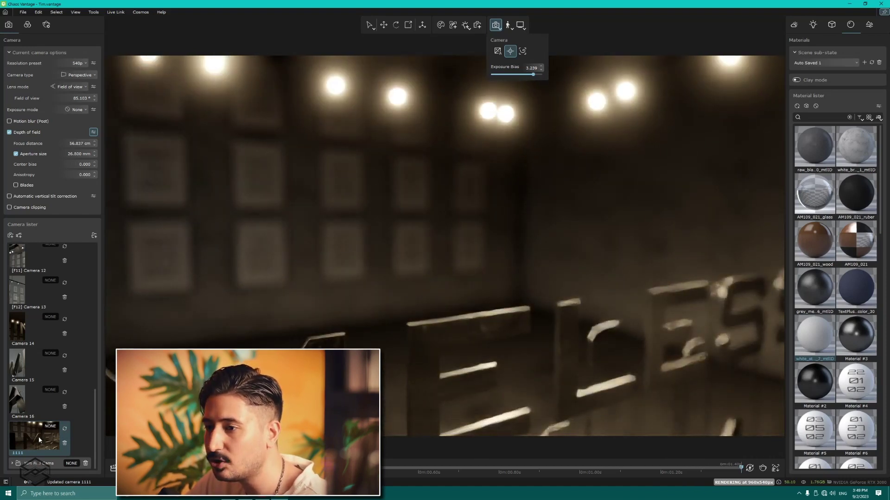
left_click(39, 439)
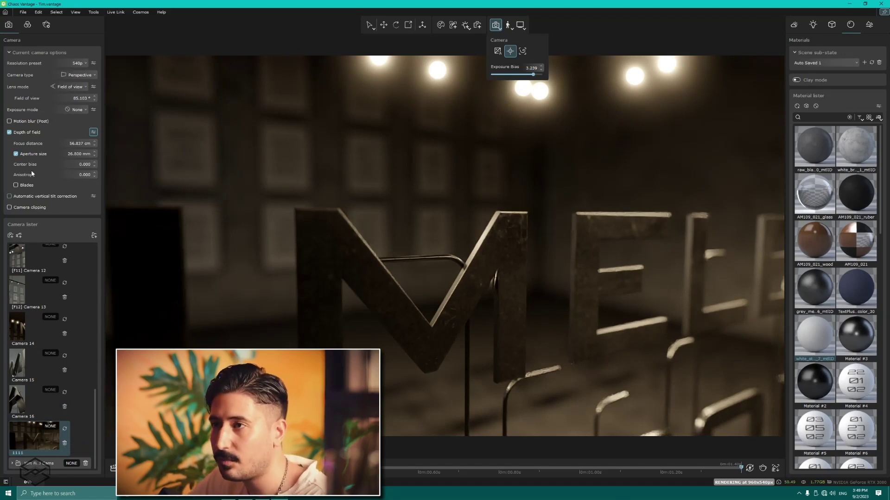
left_click(31, 198)
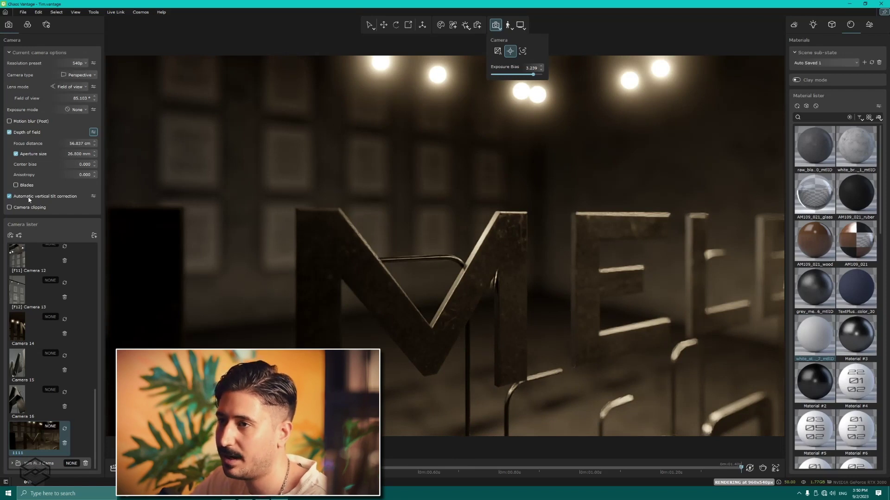
Turn off tilt correction and test camera clipping with near at about 81 cm, then disable clipping
left_click(28, 197)
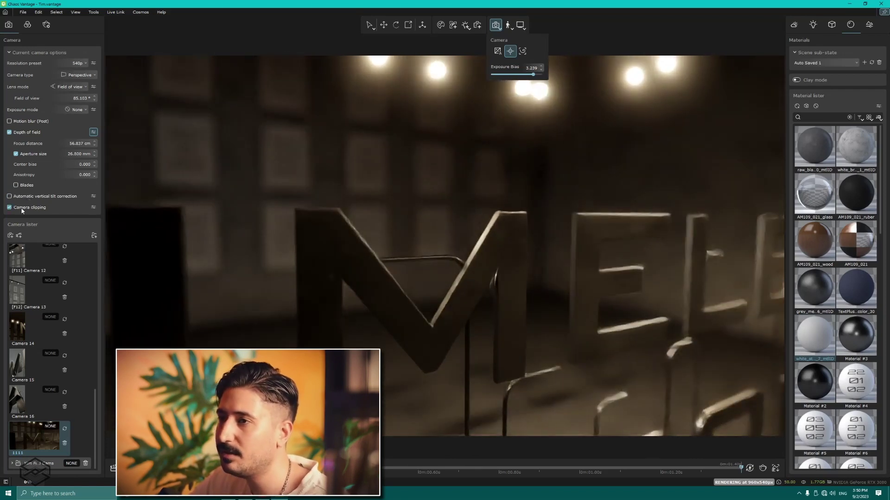
left_click(93, 210)
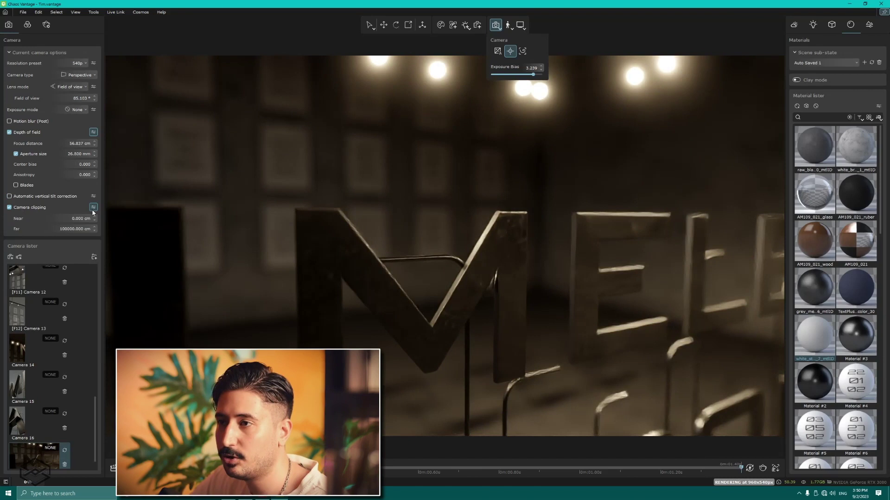
left_click_drag(96, 216, 92, 191)
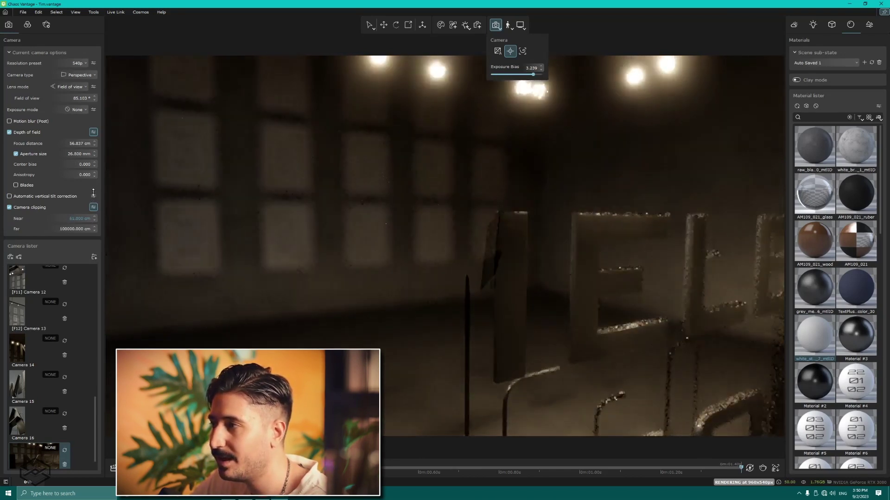
left_click(34, 209)
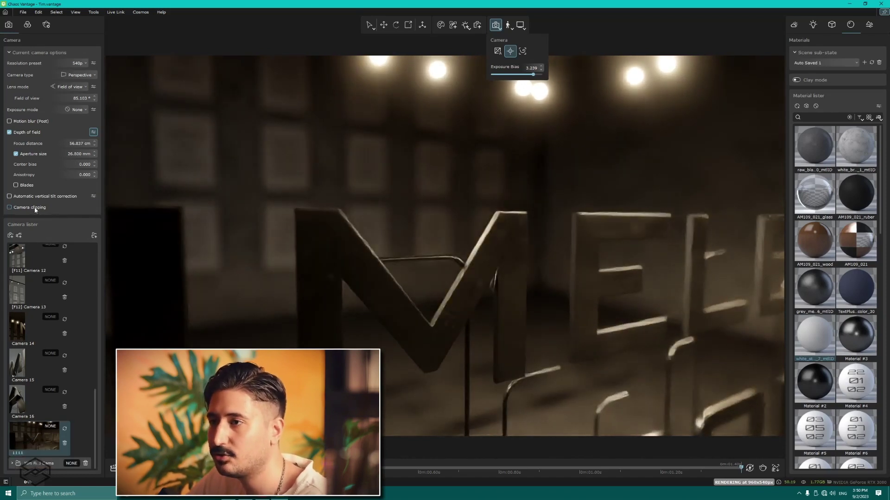